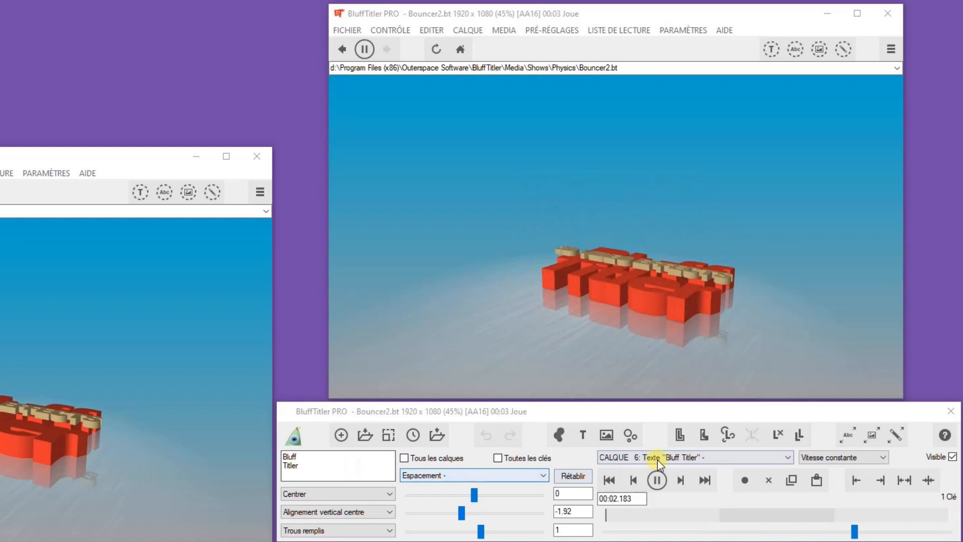
click(696, 457)
click(697, 456)
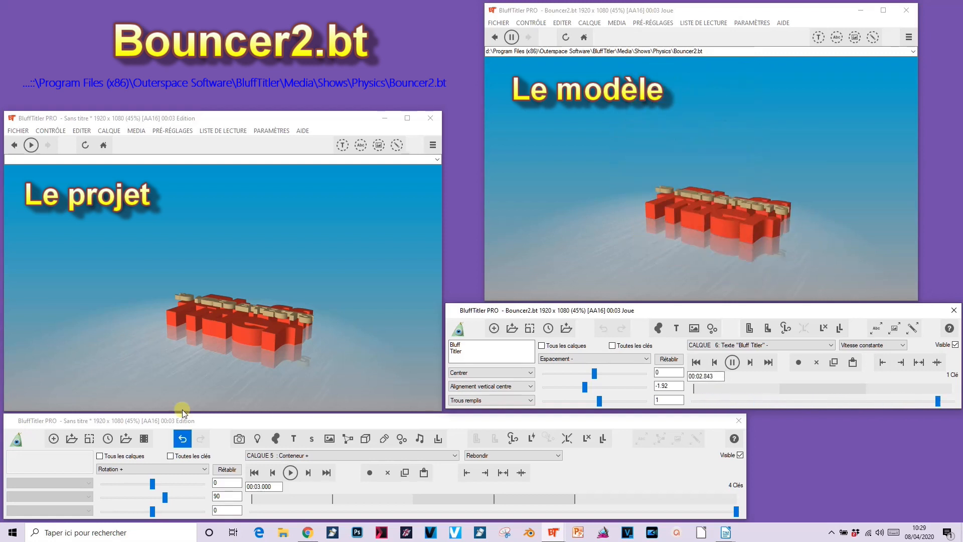
Create a new show and reduce its total duration to 3 seconds by removing time at the end.
click(54, 439)
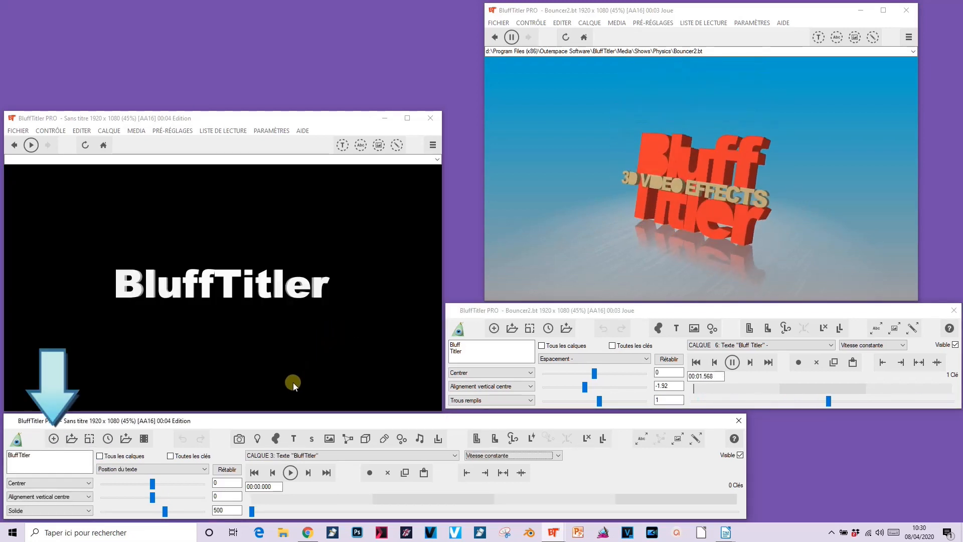
click(108, 439)
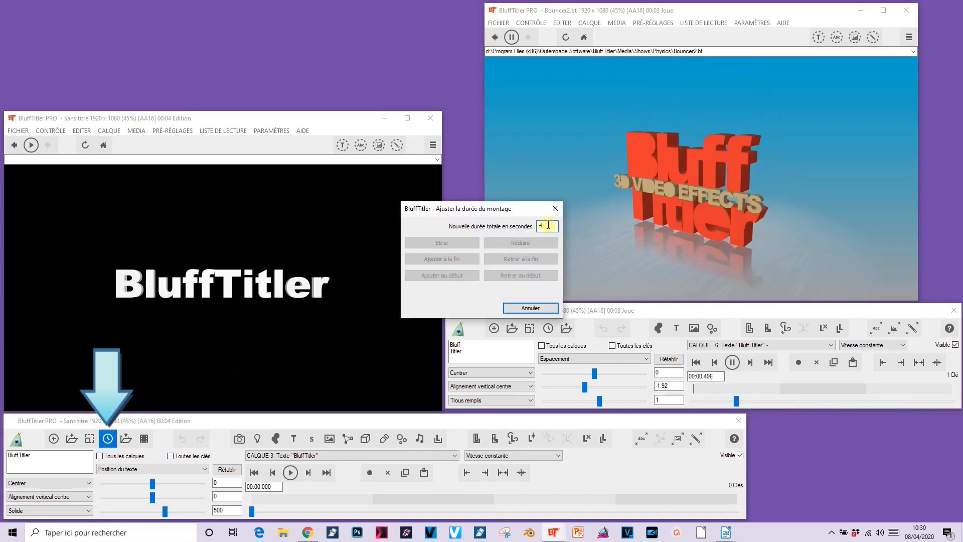
drag(548, 225, 529, 229)
text(3)
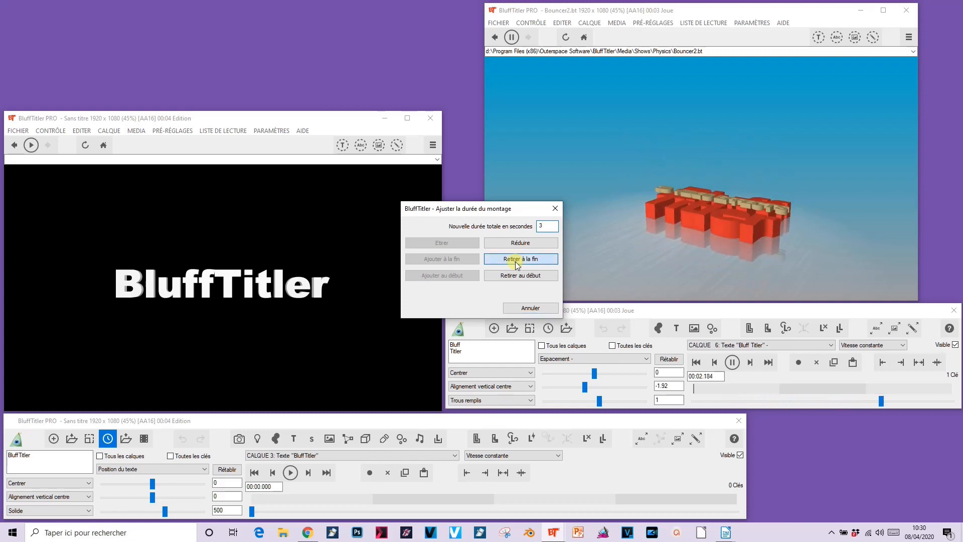
click(515, 261)
click(515, 261)
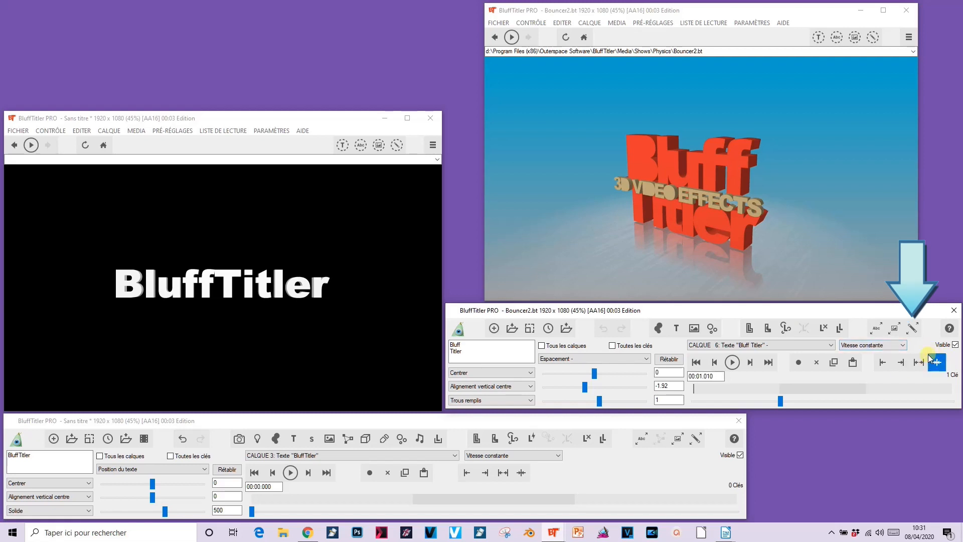
click(912, 329)
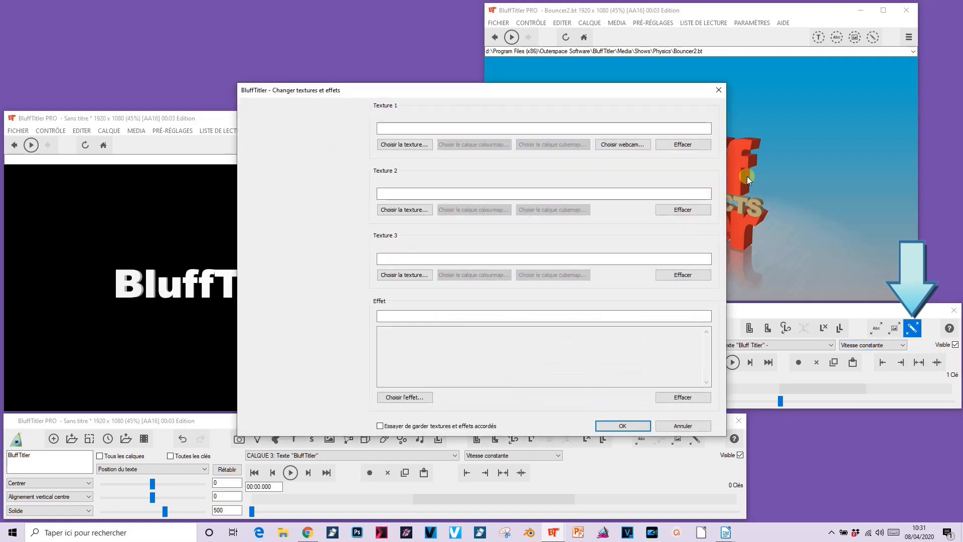
click(718, 90)
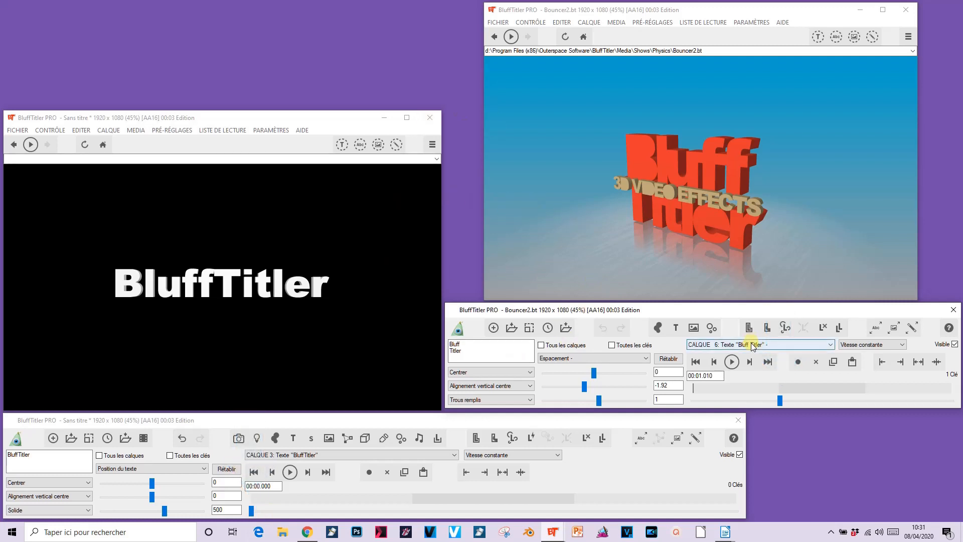
Look up the camera position in the Bouncer2.bt model and set the new show's camera position to 241, 84, 93.
click(752, 345)
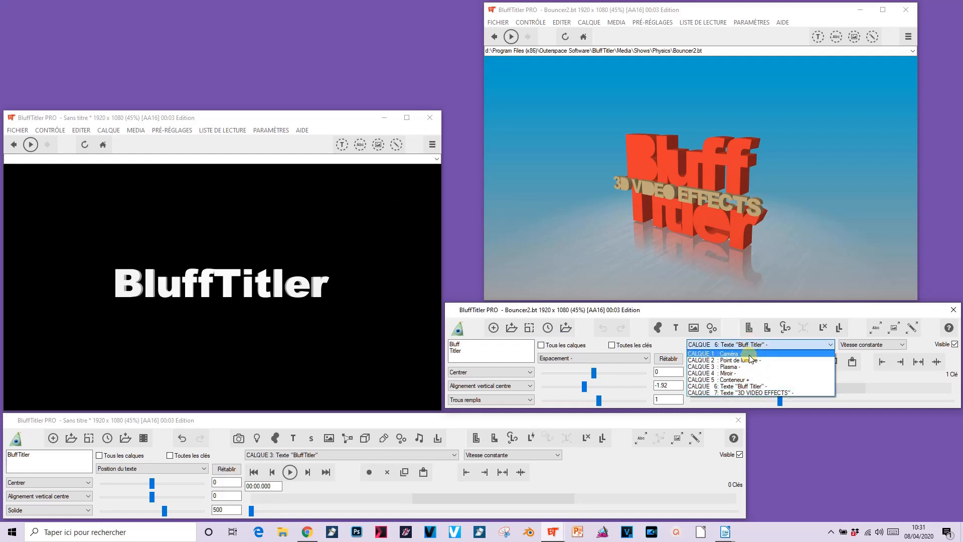
click(750, 353)
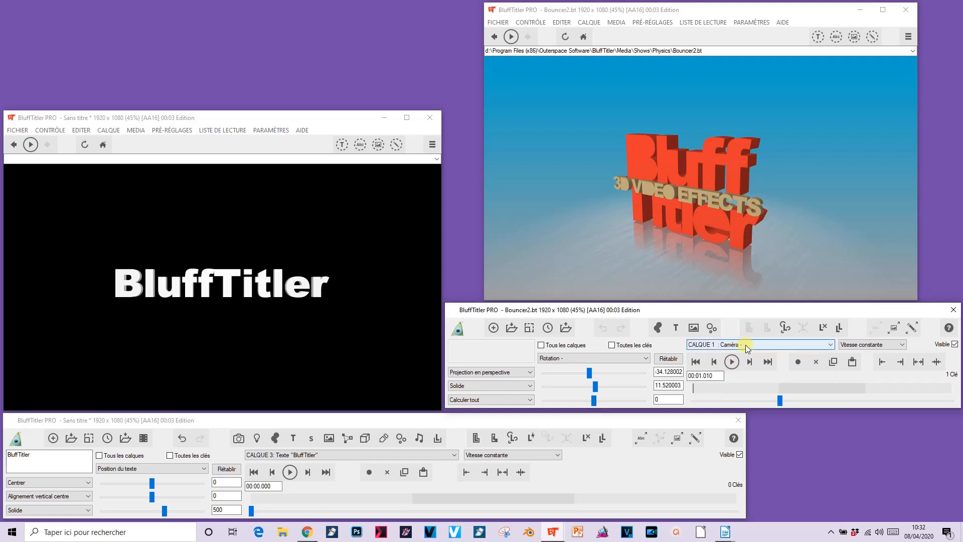
click(613, 357)
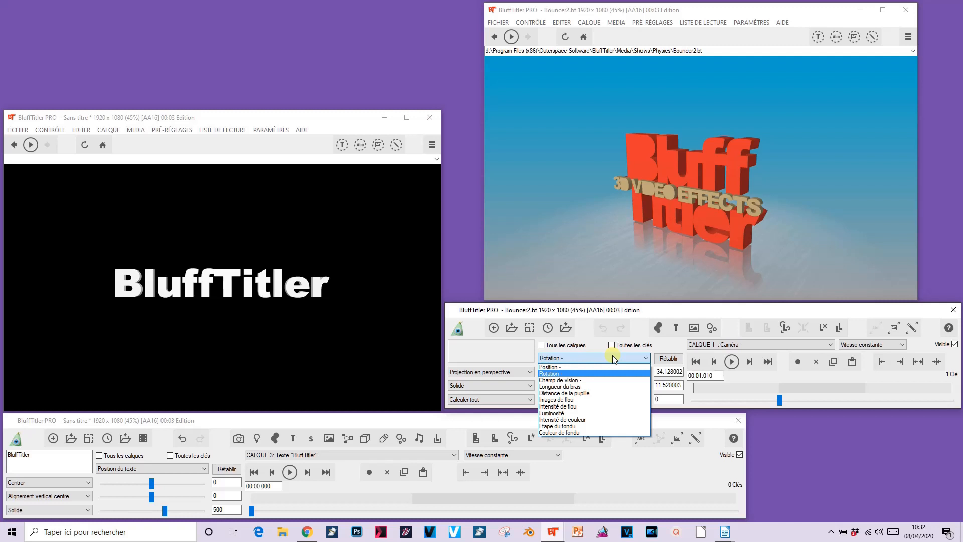
click(590, 370)
click(305, 455)
click(301, 463)
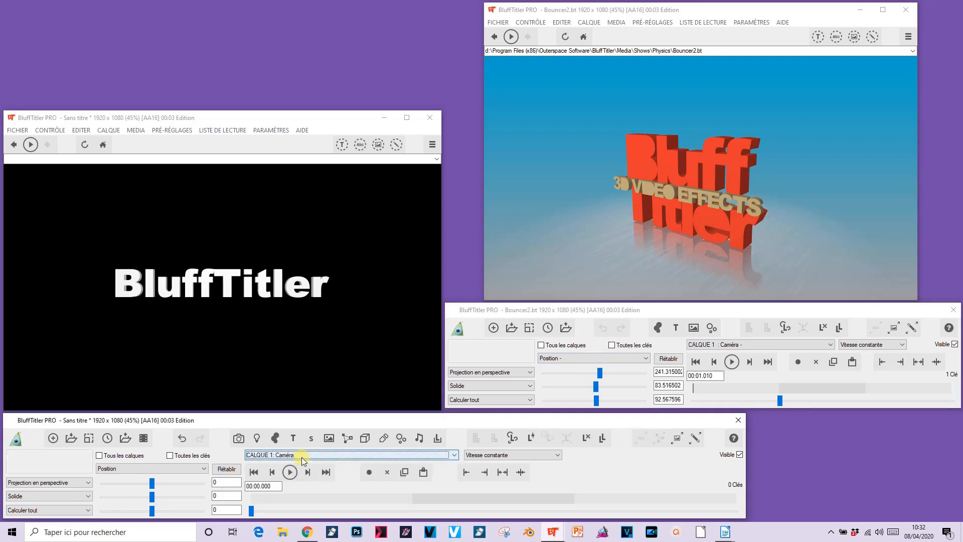
click(226, 484)
text(241)
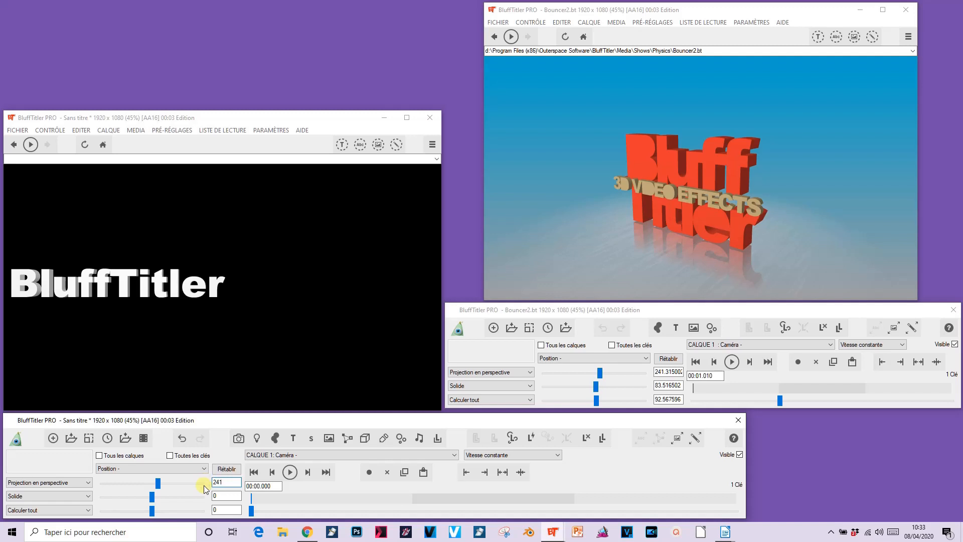
key(Tab)
text(84)
click(223, 511)
text(93)
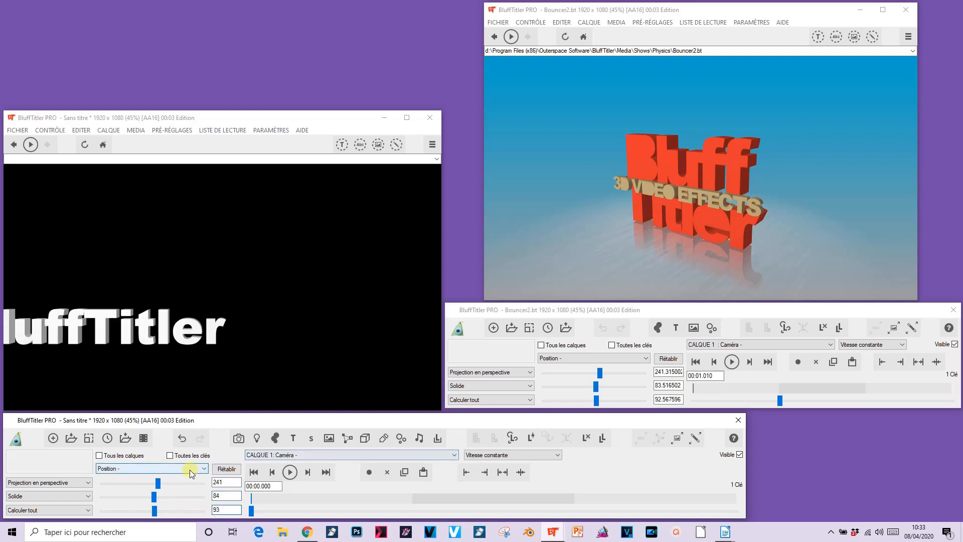
Look up the model's camera rotation and set the first two rotation values of the new show's camera to -34 and 12.
click(593, 358)
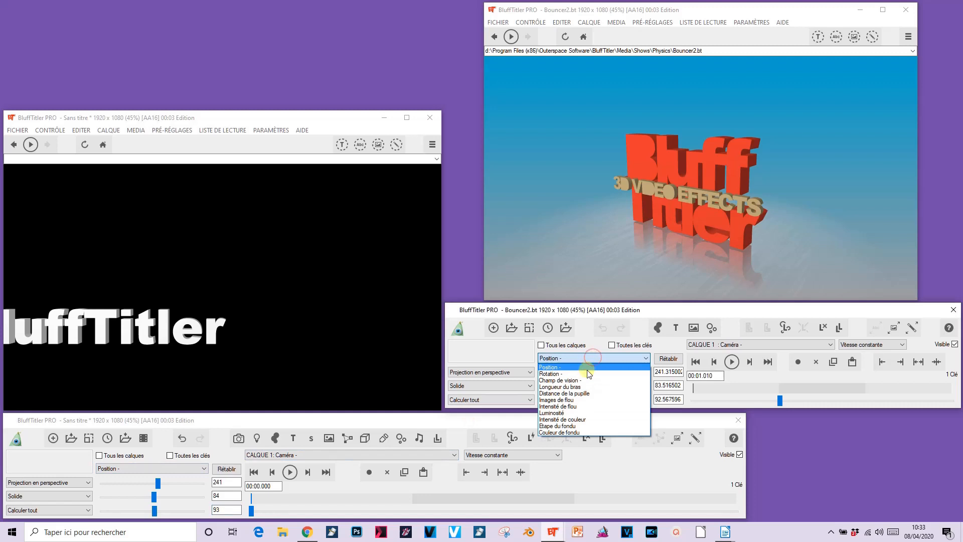
click(586, 373)
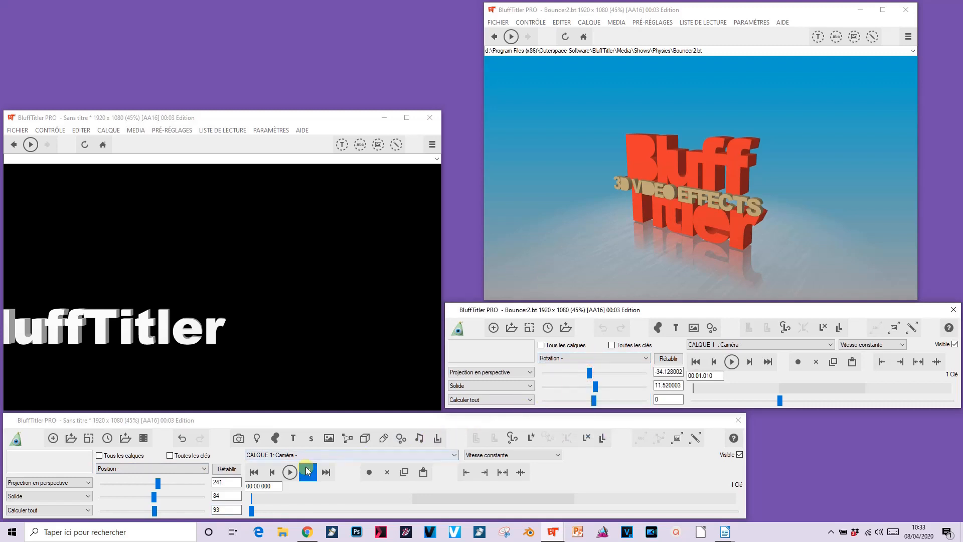
click(168, 470)
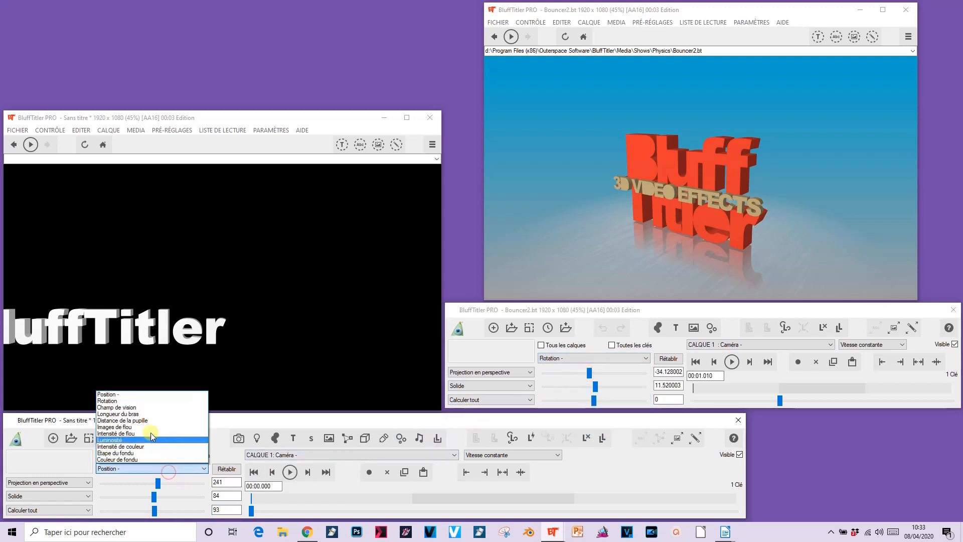
click(129, 404)
click(236, 483)
text(-34)
key(Tab)
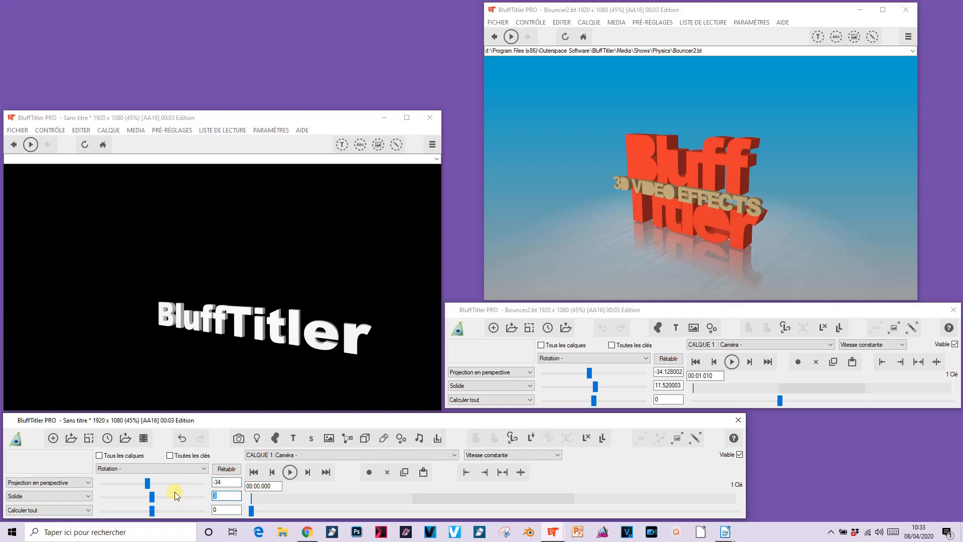
text(12)
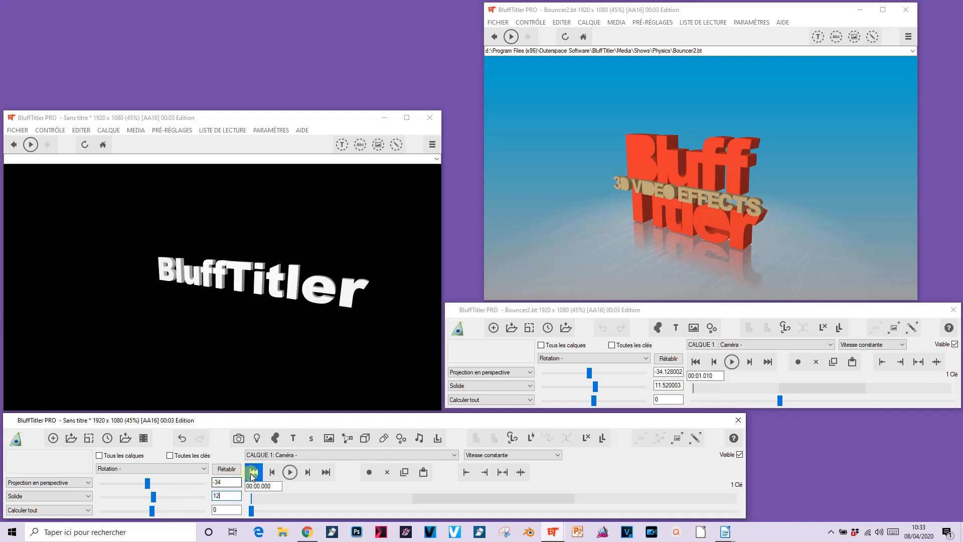
Look up the model camera's field of view (Champ de vision) and set the new show's camera to 45.
click(571, 358)
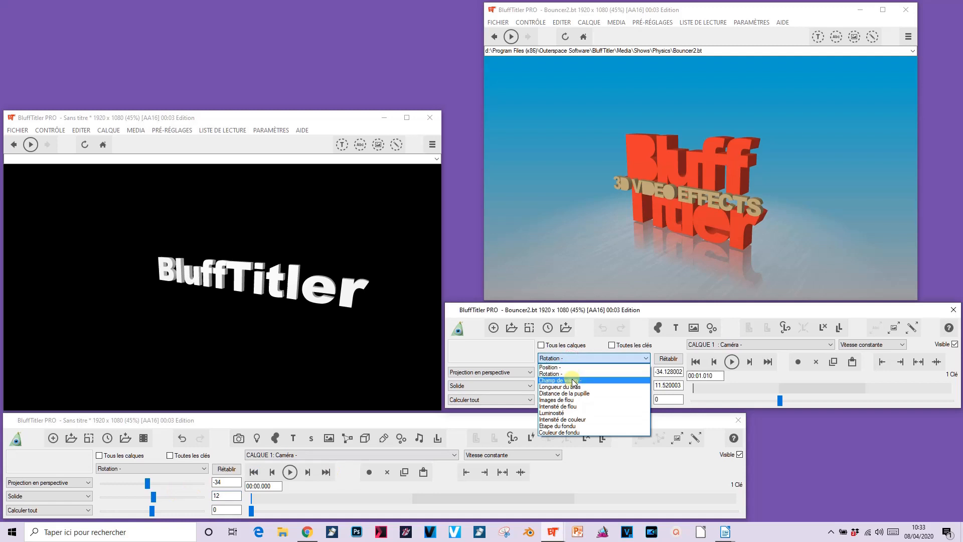
click(564, 380)
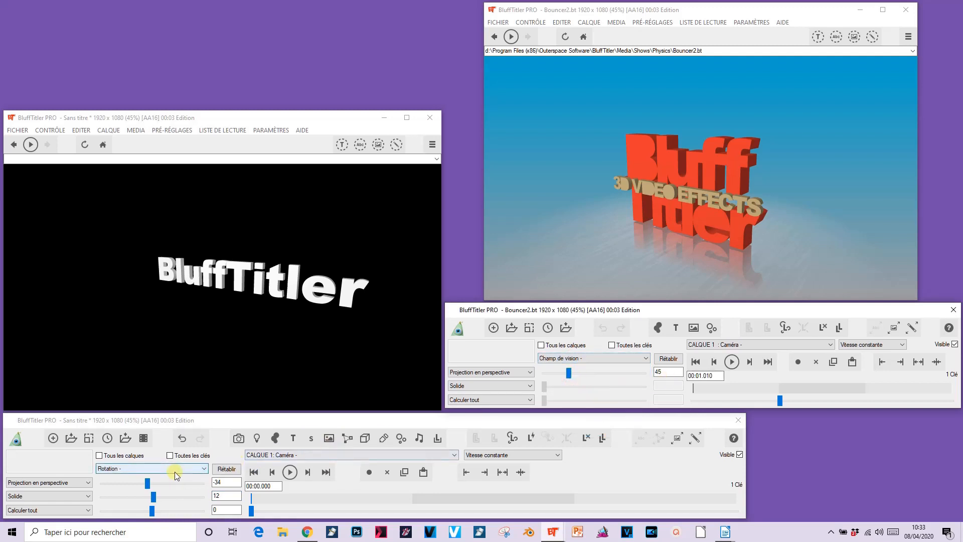
click(150, 468)
click(147, 407)
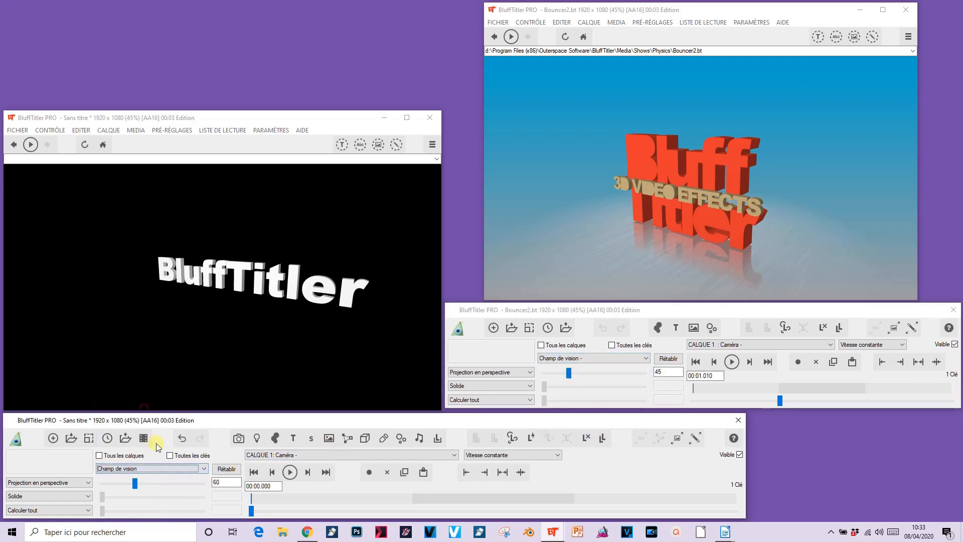
drag(127, 482, 124, 481)
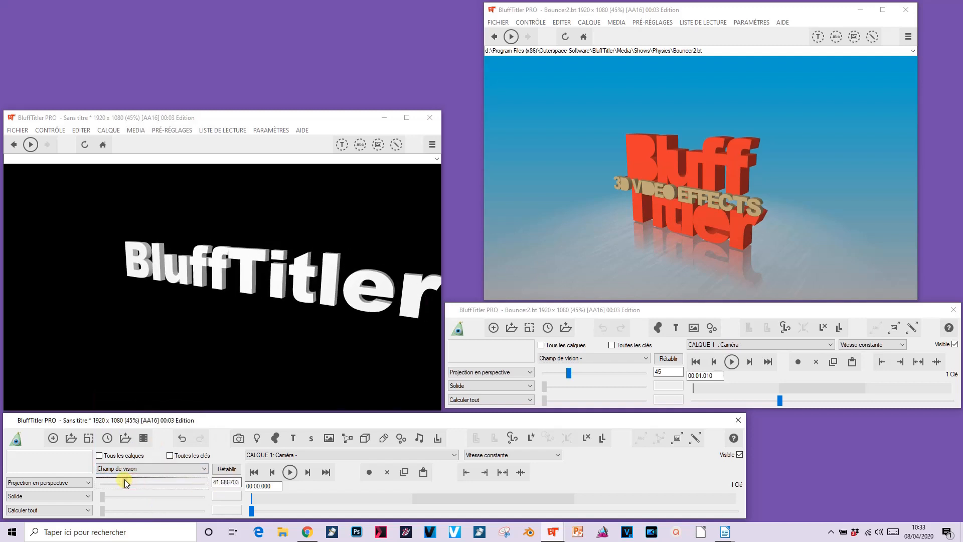
click(238, 482)
text(45)
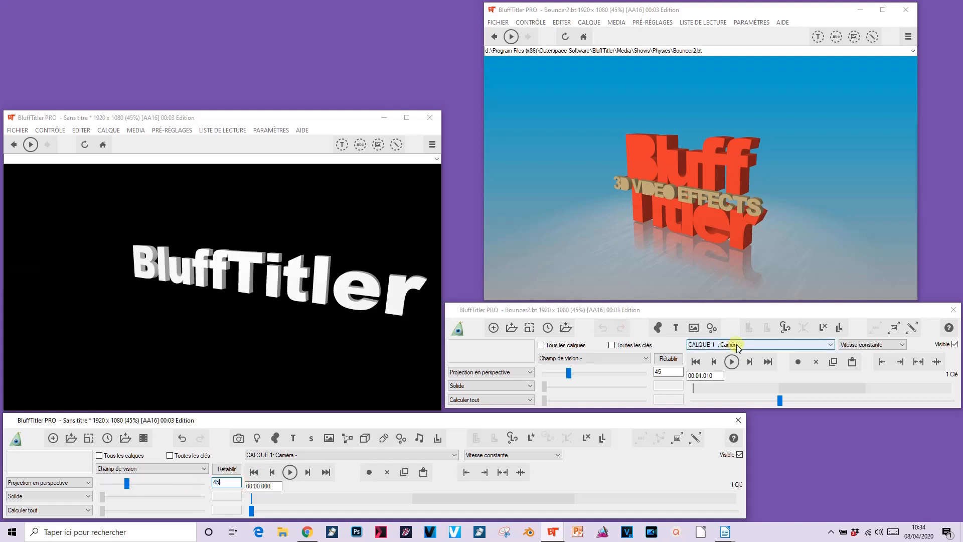
Look up the model's light position and set the first two position values of the new show's light layer to -80 and 22.
click(737, 346)
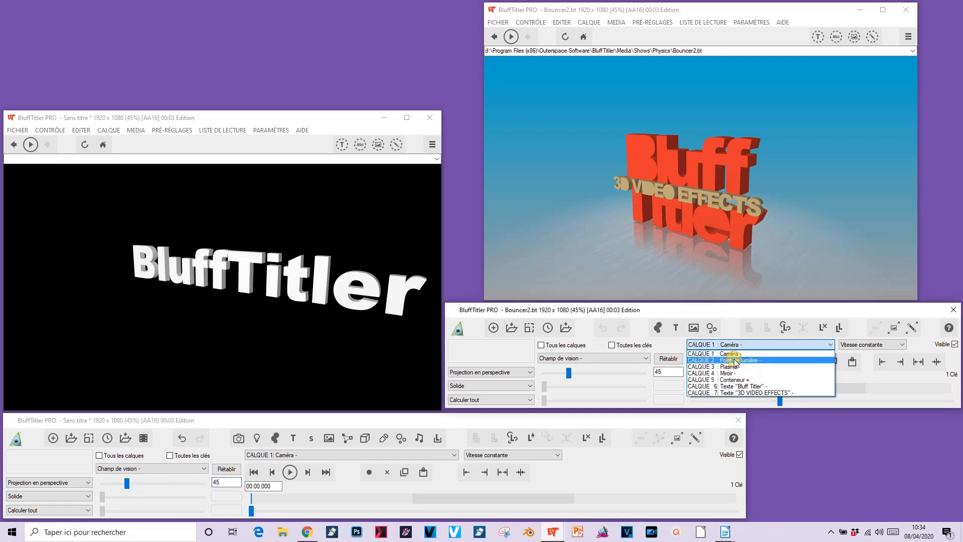
click(736, 360)
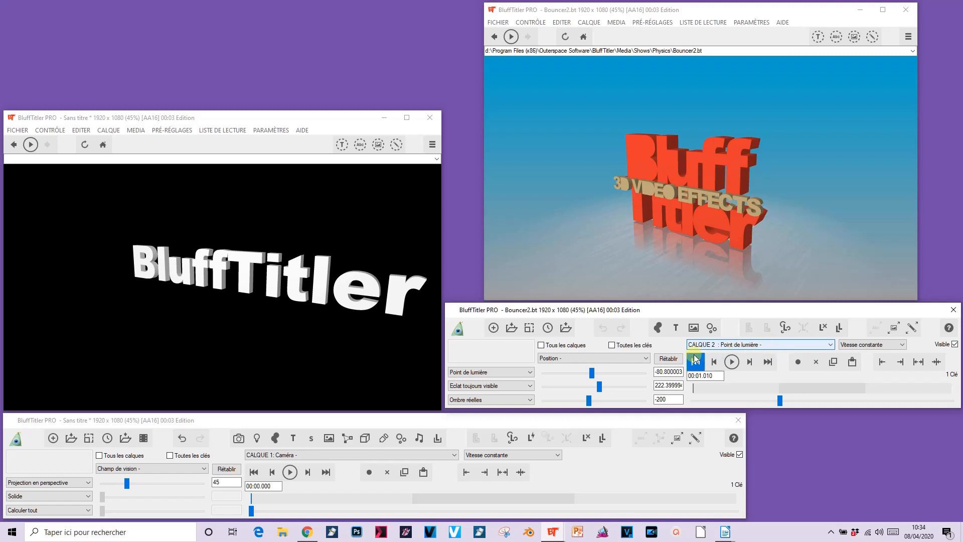
click(597, 357)
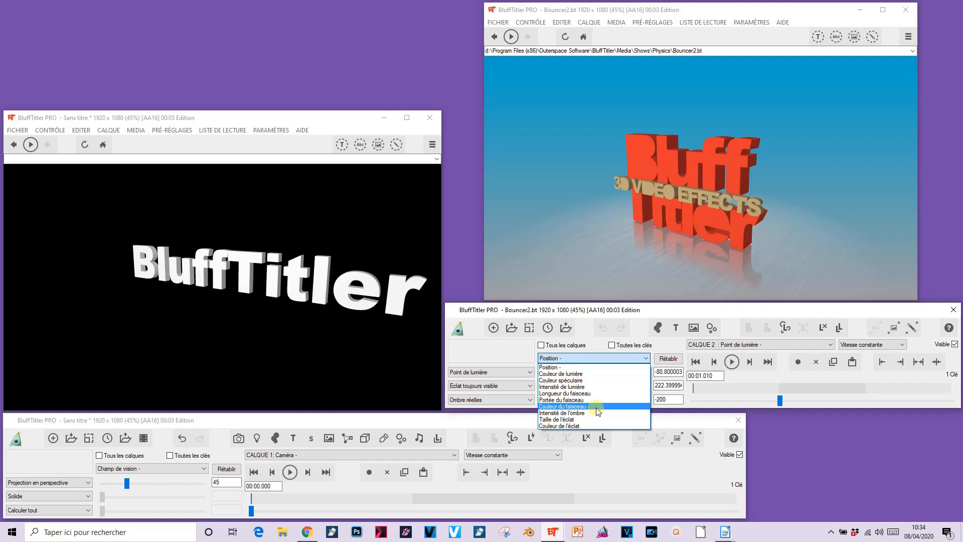
click(580, 356)
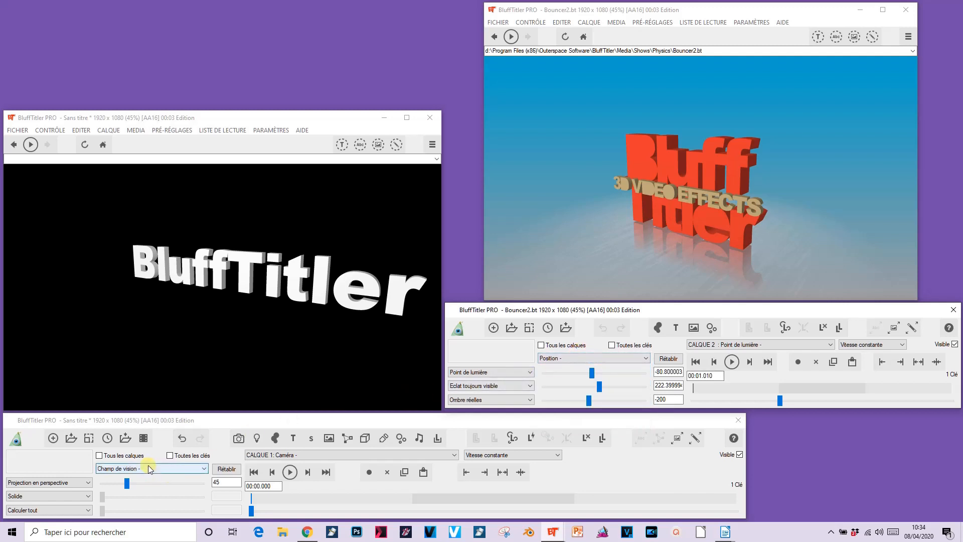
click(346, 454)
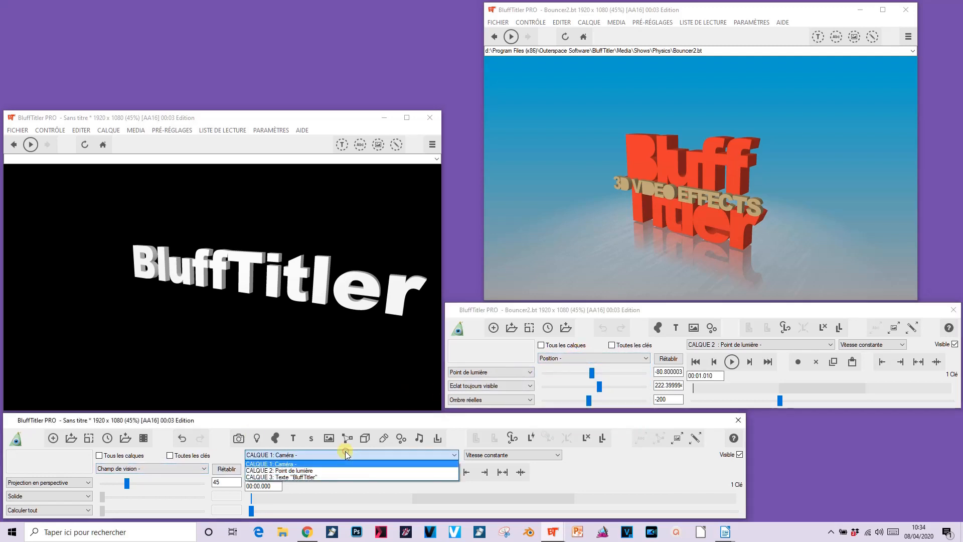
click(322, 470)
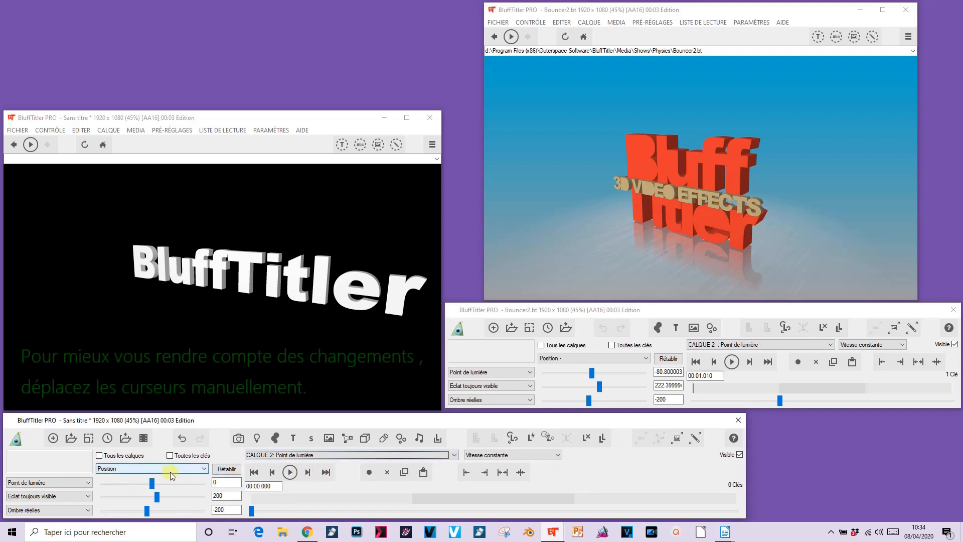
click(221, 481)
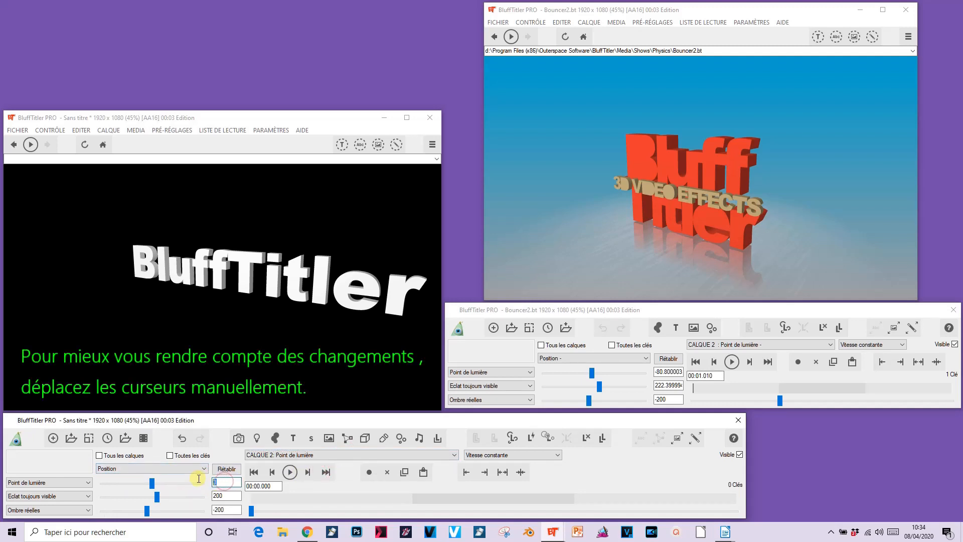
text(-80)
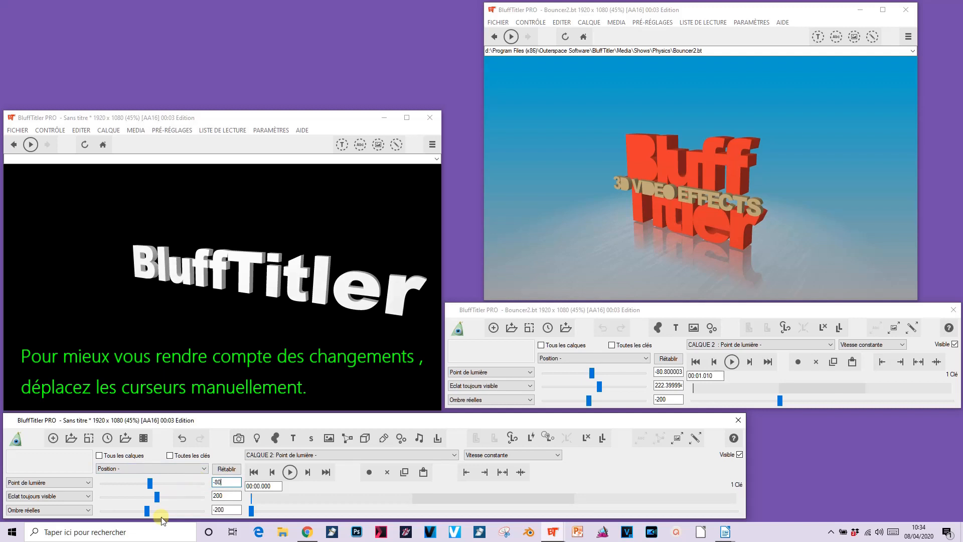
click(225, 497)
text(22)
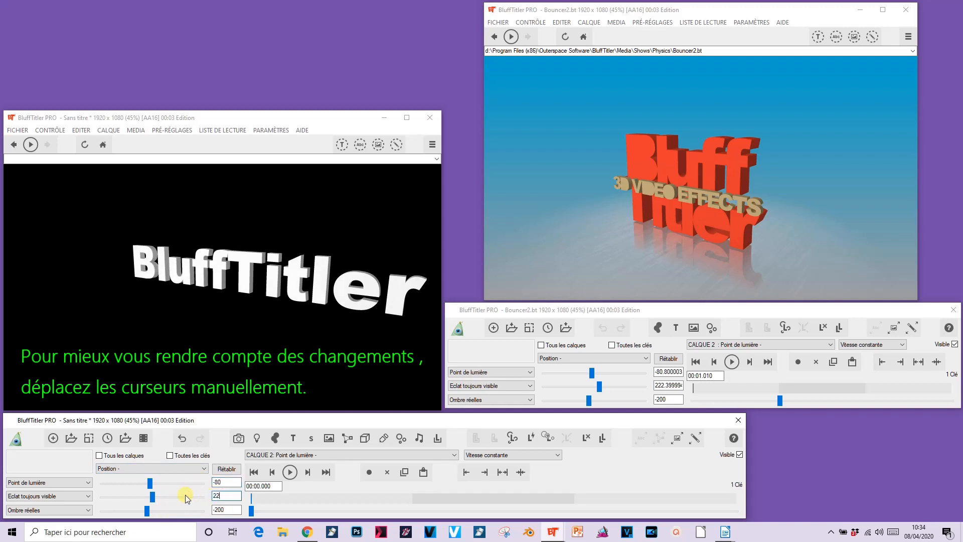
Look up the model light's beam colour (Couleur du faisceau) and set all three values of the new show's light layer to 255.
click(184, 469)
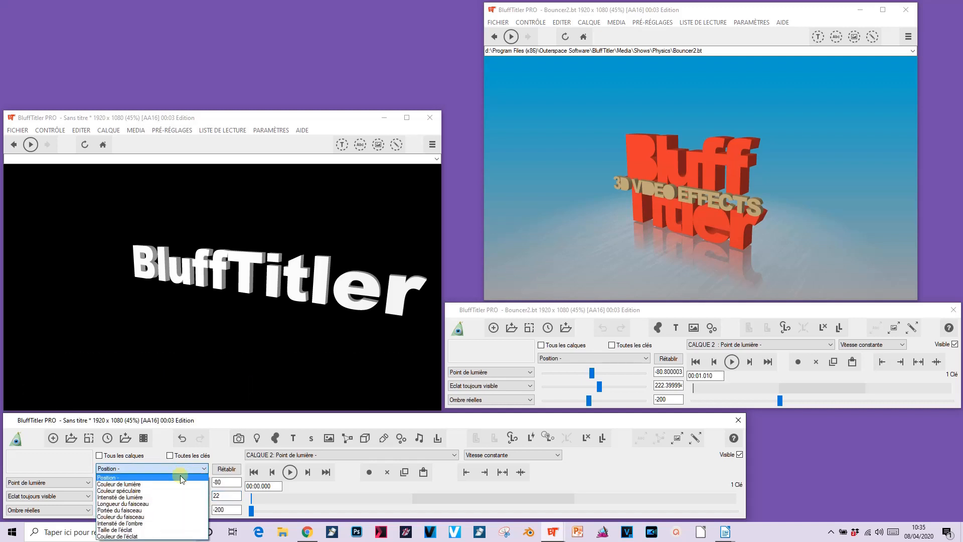
click(165, 516)
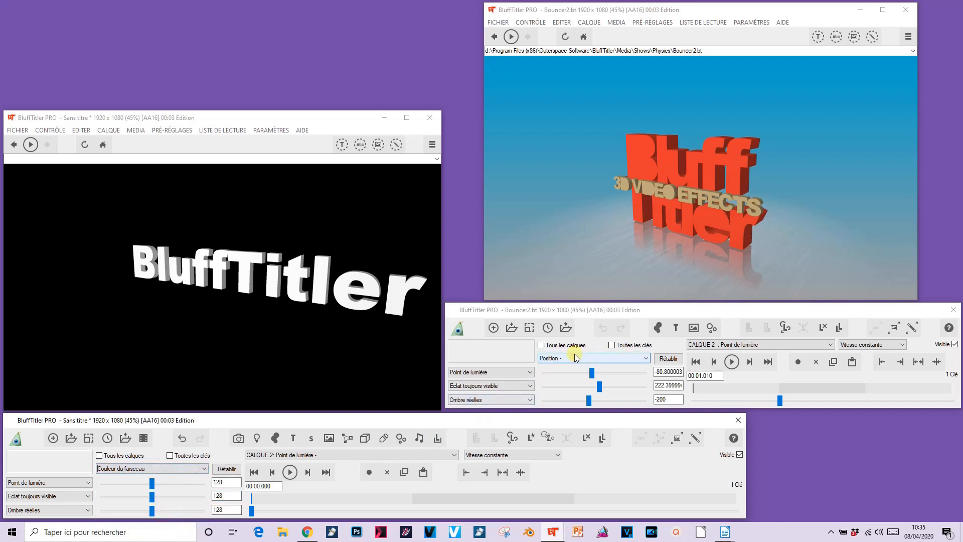
click(618, 357)
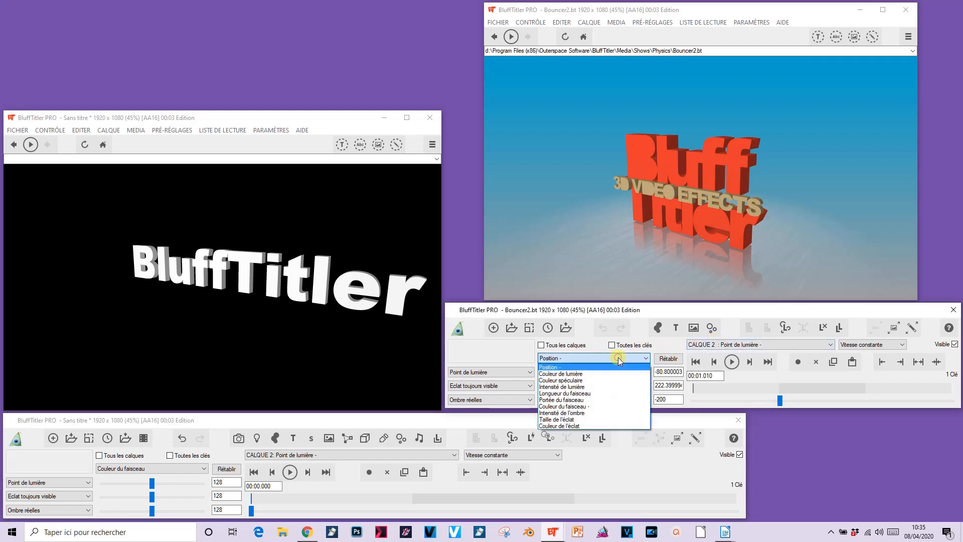
click(600, 406)
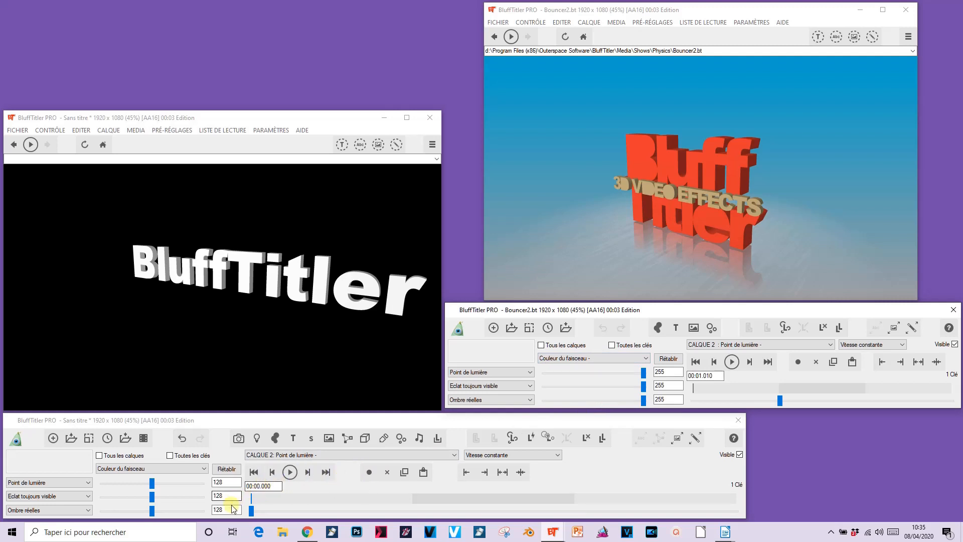
ctrl+click(152, 485)
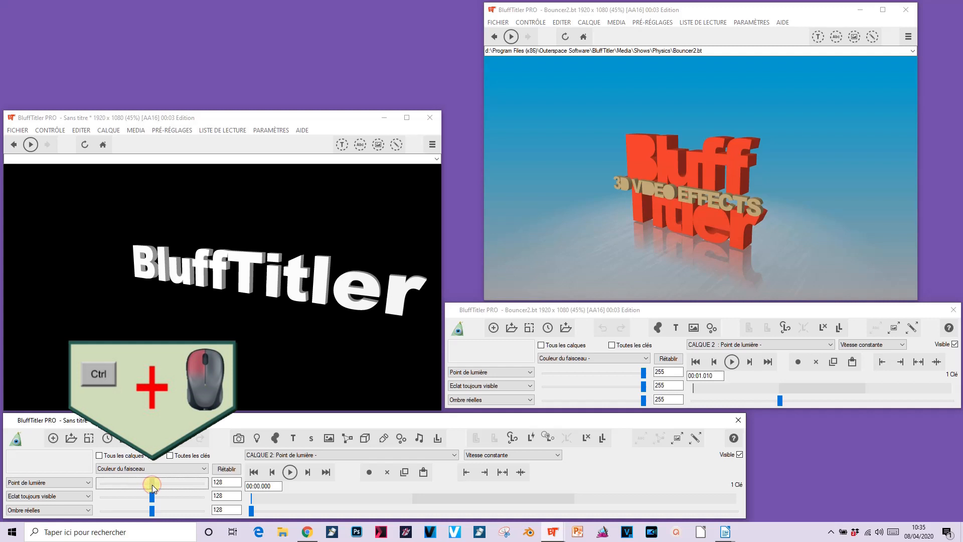
ctrl+drag(152, 484, 221, 484)
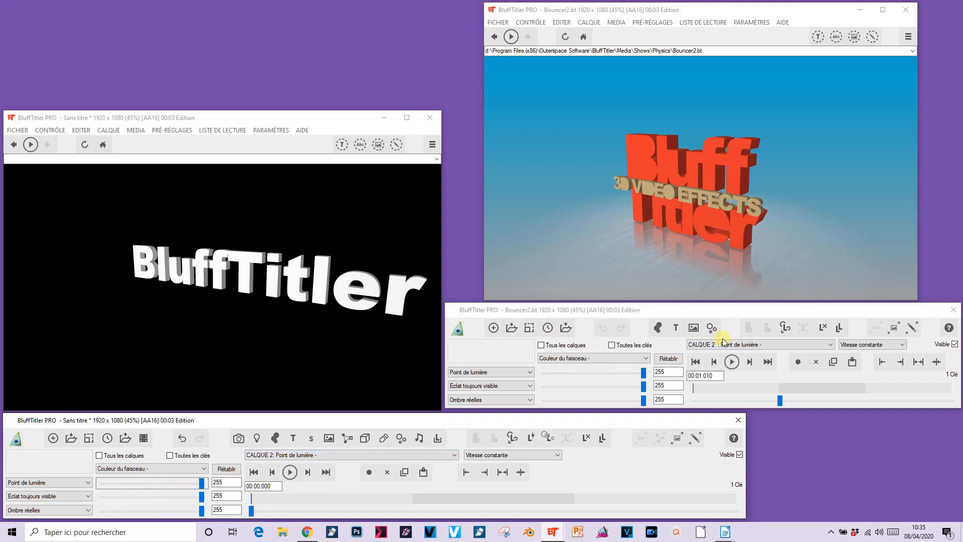
Check the model's Plasma layer, add a plasma layer from the OrangeBlobs preset to the new show, and set its style to Gradient vertical.
click(756, 345)
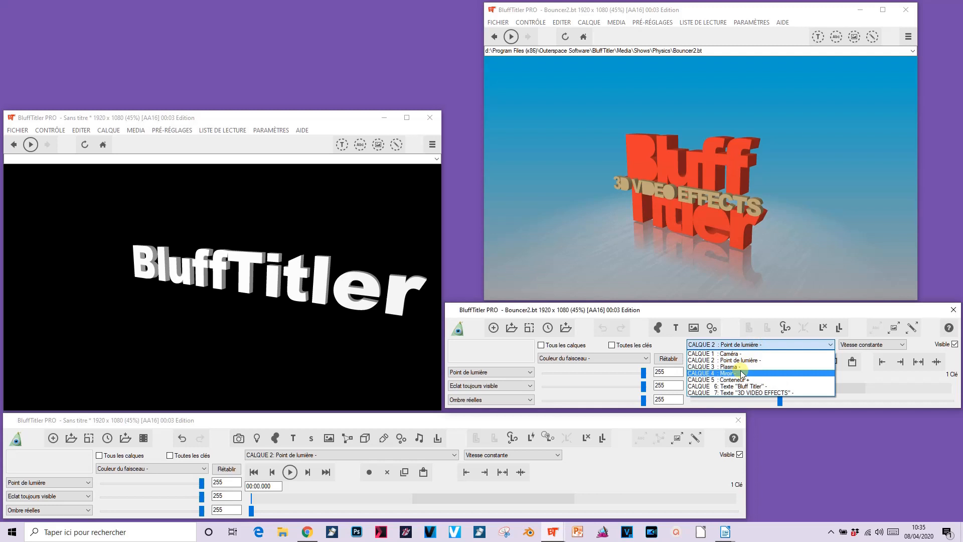
click(742, 370)
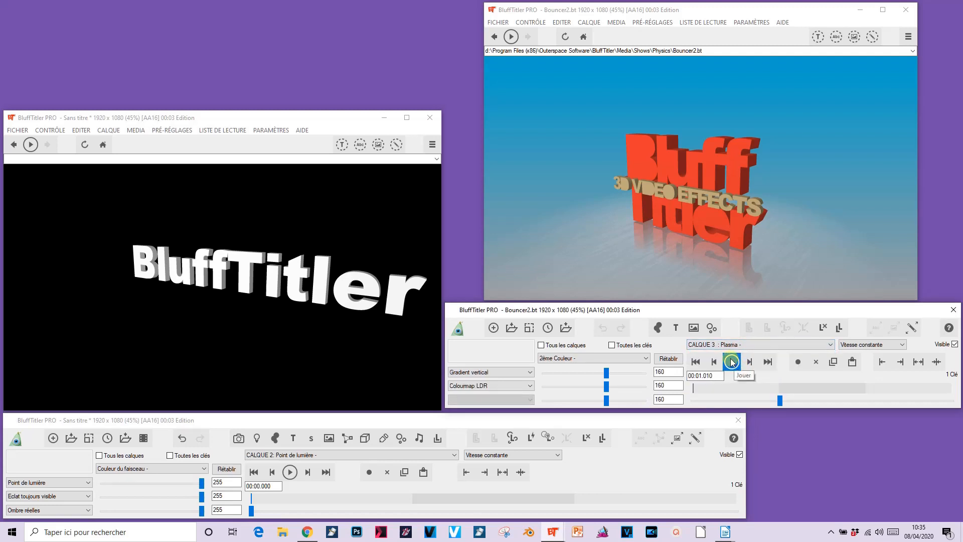
click(277, 440)
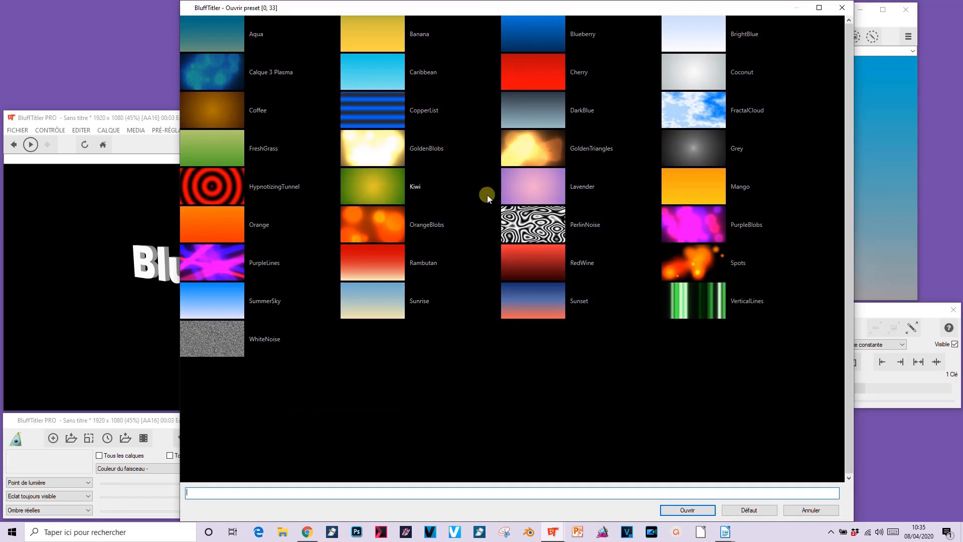
click(389, 220)
click(692, 510)
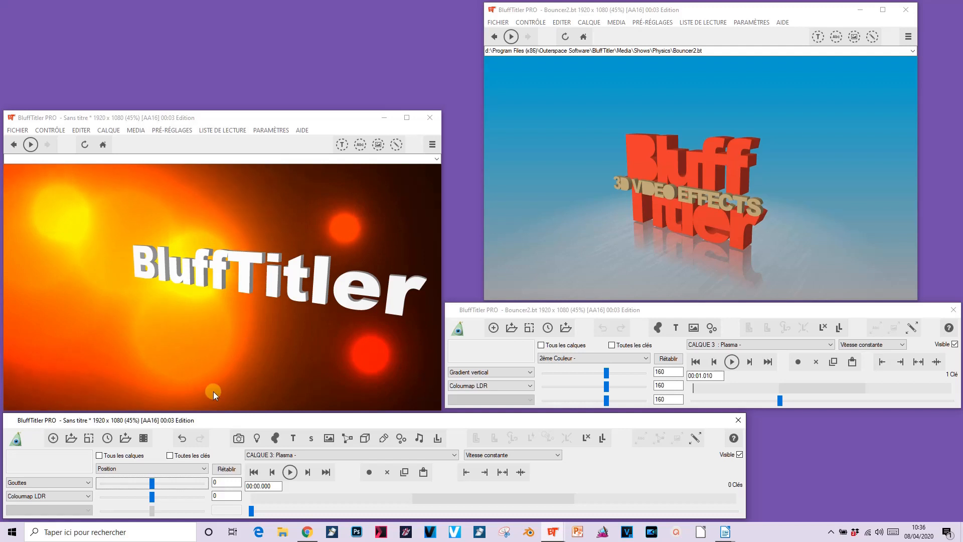
click(69, 484)
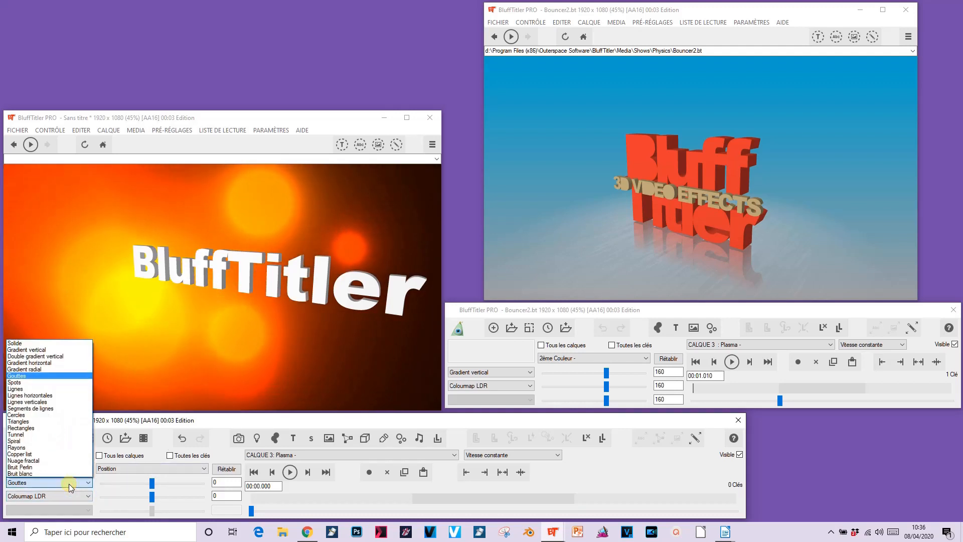
click(57, 349)
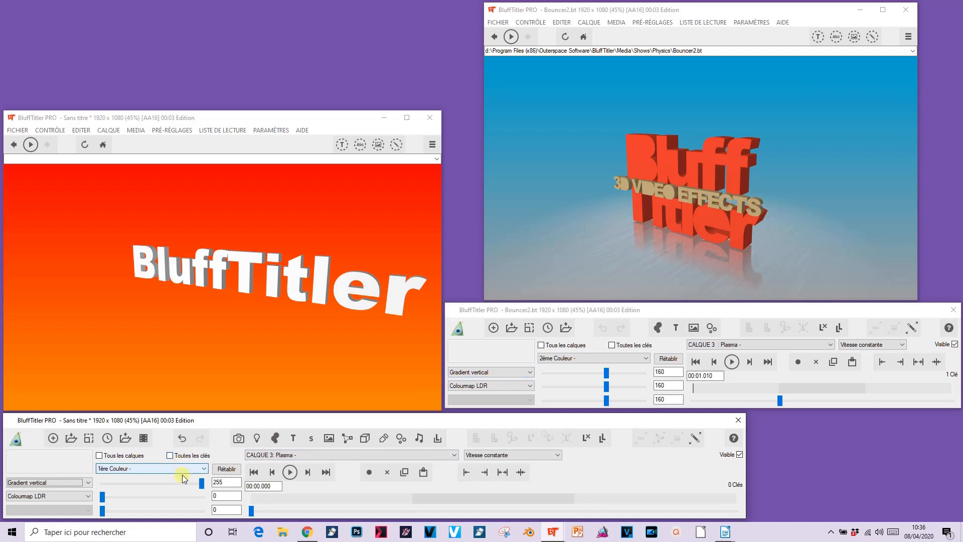
Look up the model plasma's first colour (1ère Couleur) and set the new plasma layer's first colour to 0, 164, 207.
click(583, 359)
click(578, 366)
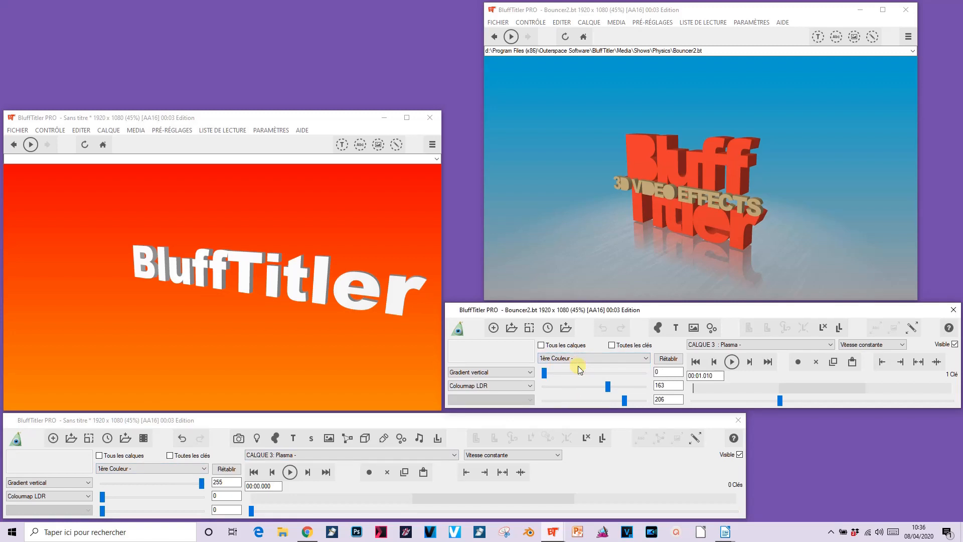
double_click(227, 482)
drag(201, 485, 166, 499)
click(103, 498)
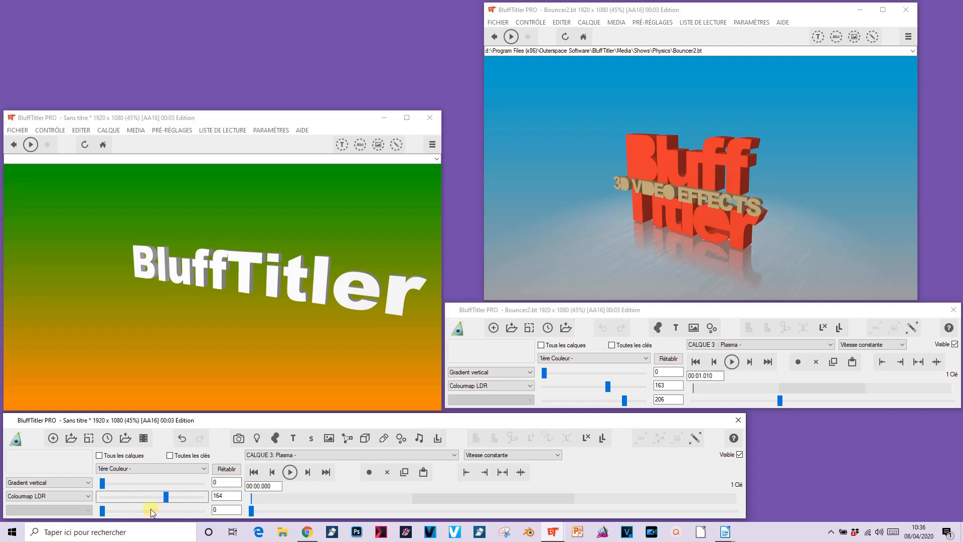
drag(103, 511, 183, 510)
Look up the model plasma's second colour (2ème Couleur) and set all three values of the new plasma's second colour to 161.
click(611, 359)
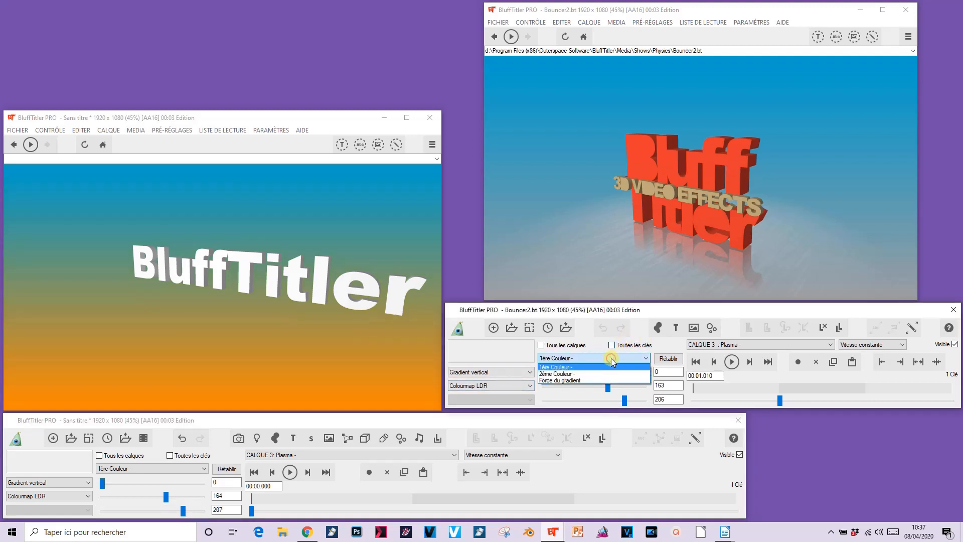
click(599, 374)
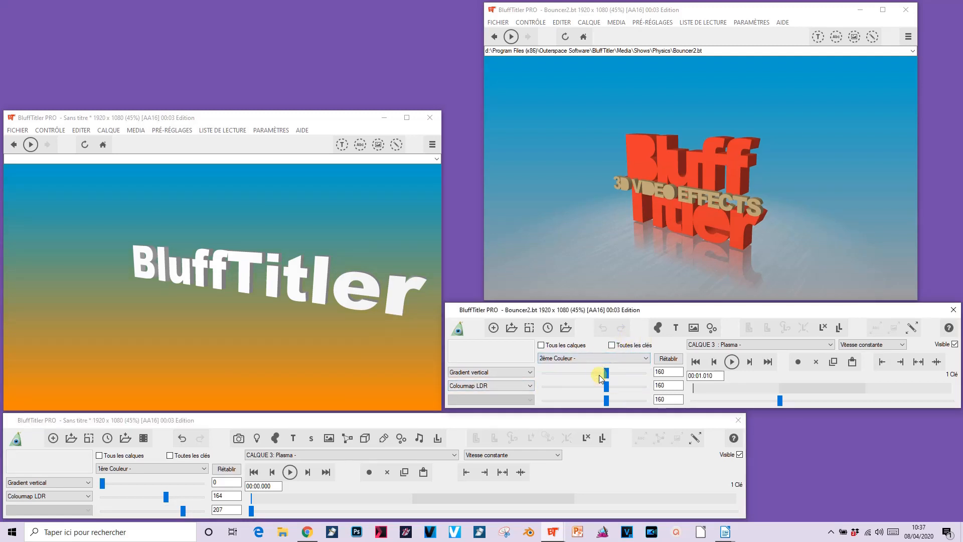
click(149, 469)
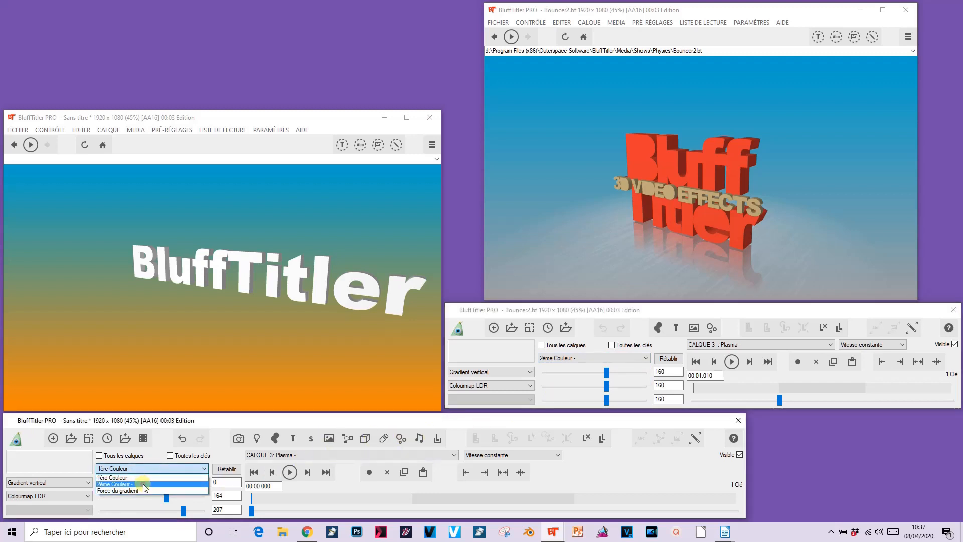
click(145, 484)
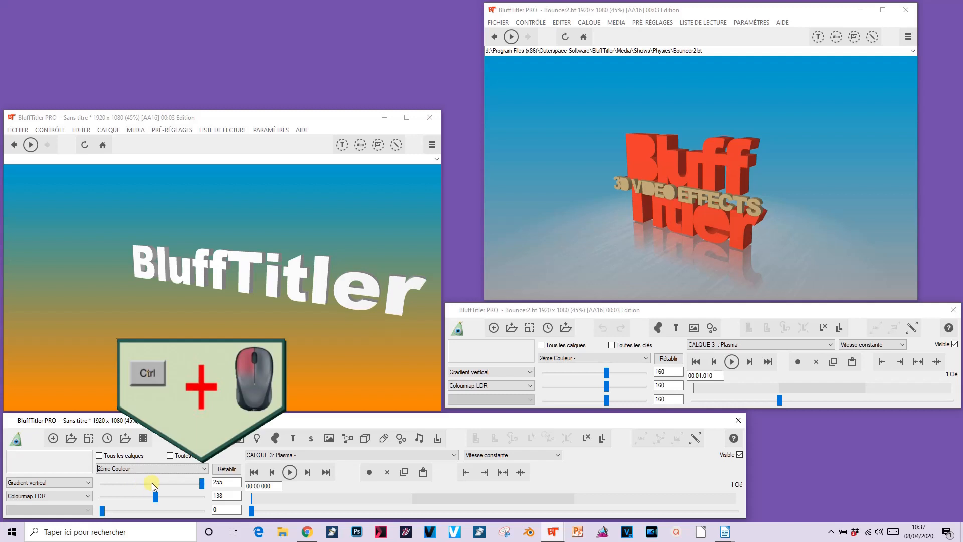
ctrl+drag(201, 483, 165, 482)
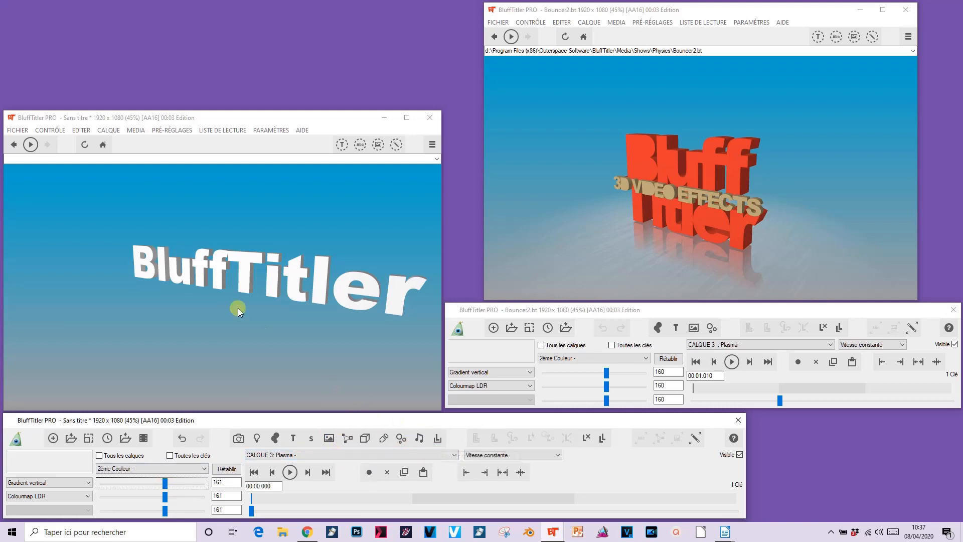
Add a mirror layer (calque miroir) to the new show.
click(110, 132)
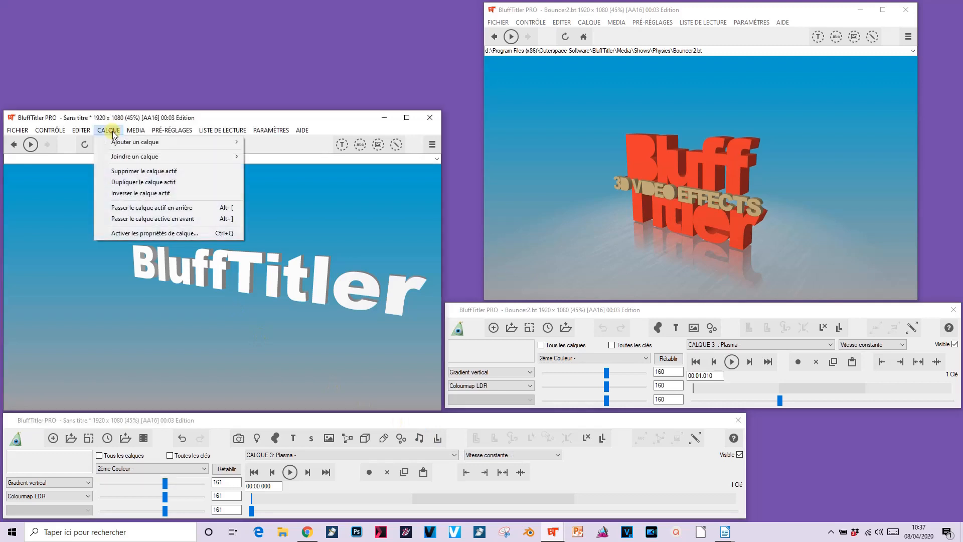
mouse_move(113, 142)
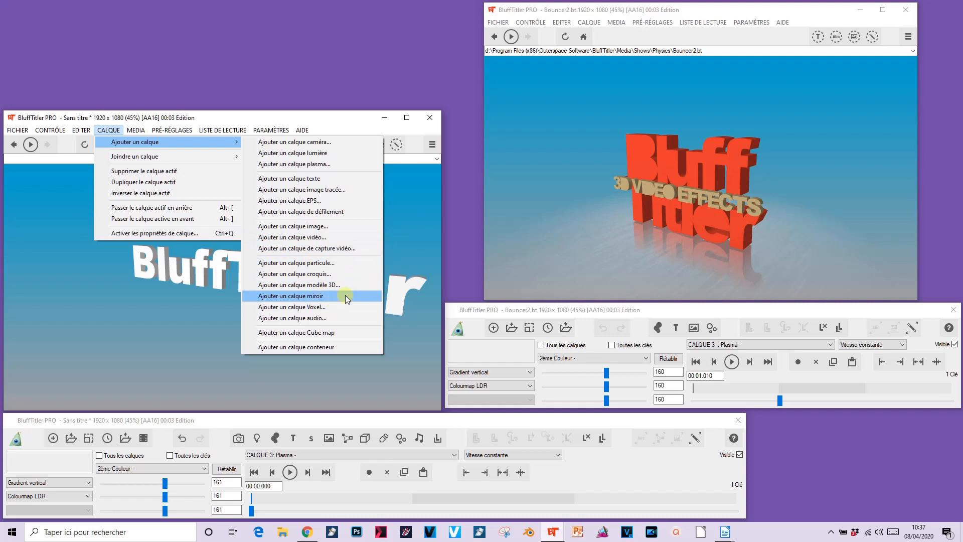
click(345, 296)
Examine which texture and effect are assigned to the mirror layer of the Bouncer2.bt model.
click(885, 310)
click(730, 345)
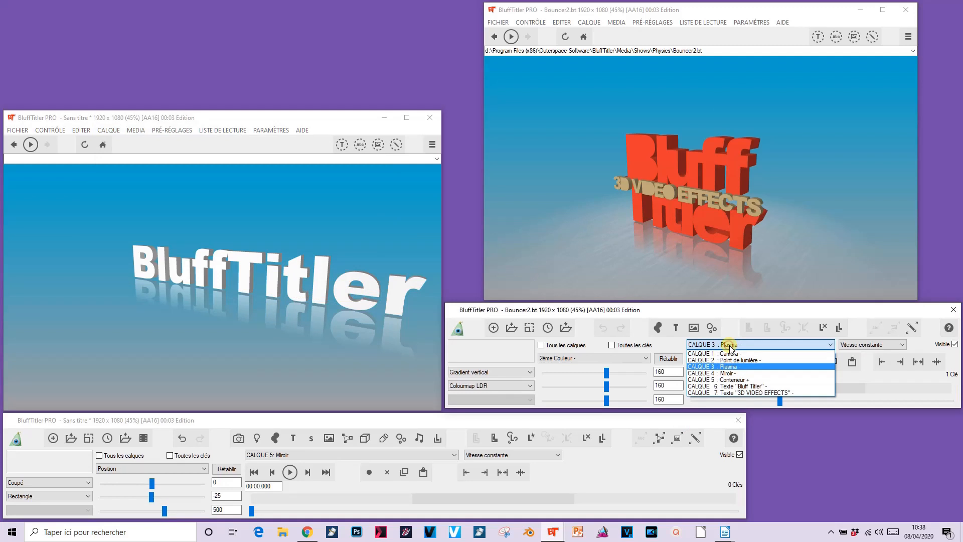
click(726, 372)
click(911, 329)
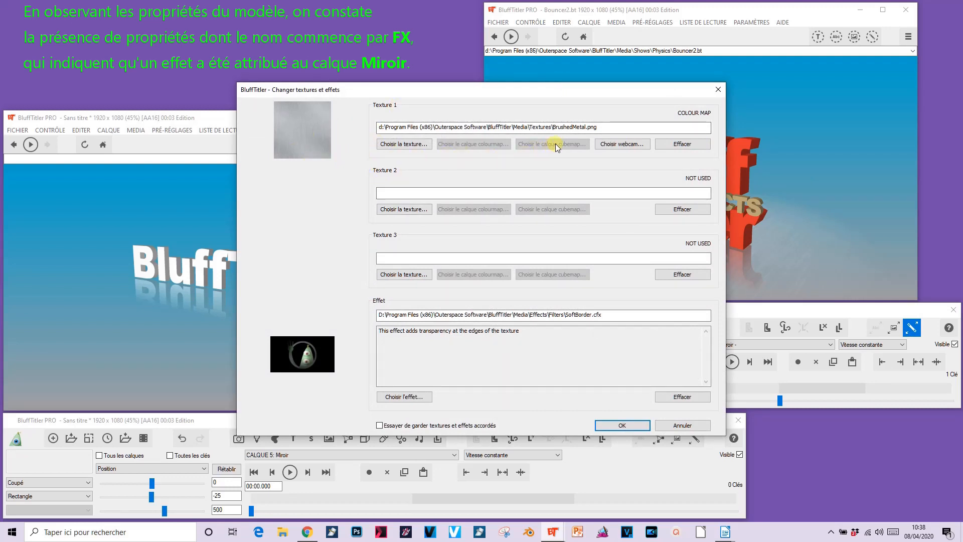
click(635, 428)
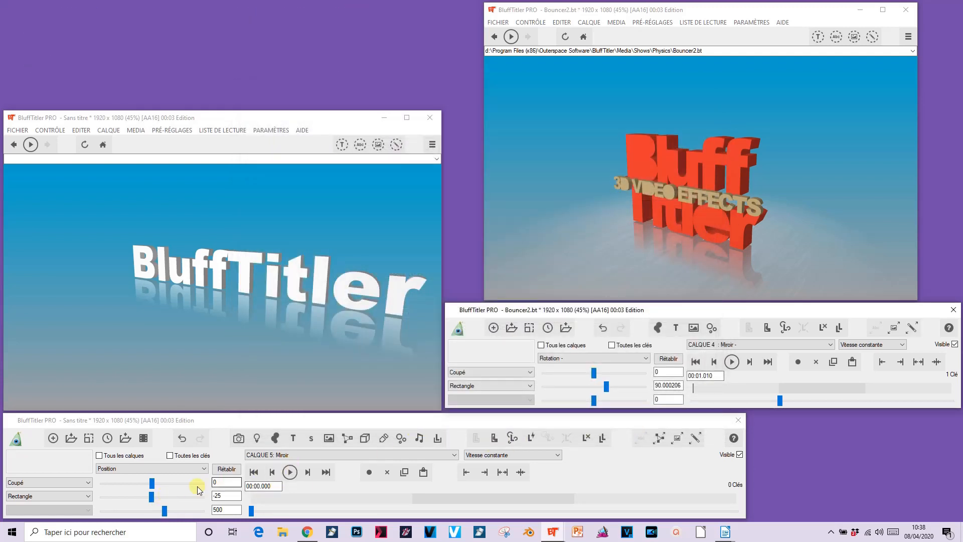
Assign BrushedMetal.png as Texture 1 of the new show's mirror layer.
click(695, 440)
click(695, 439)
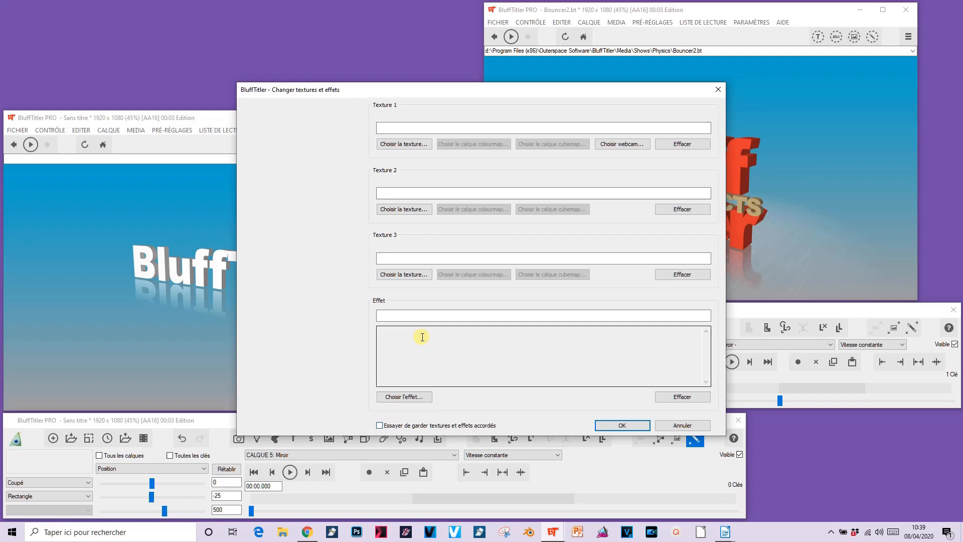
click(402, 144)
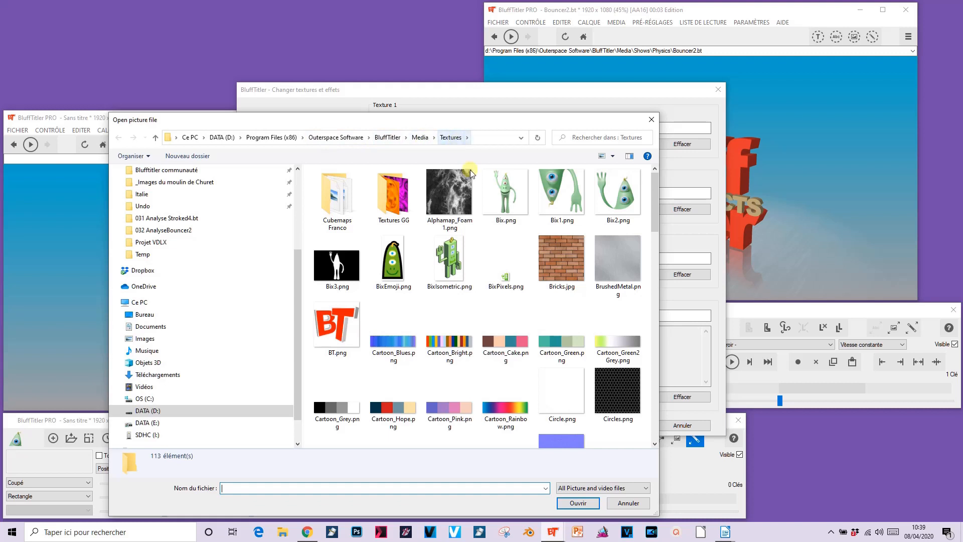
click(616, 255)
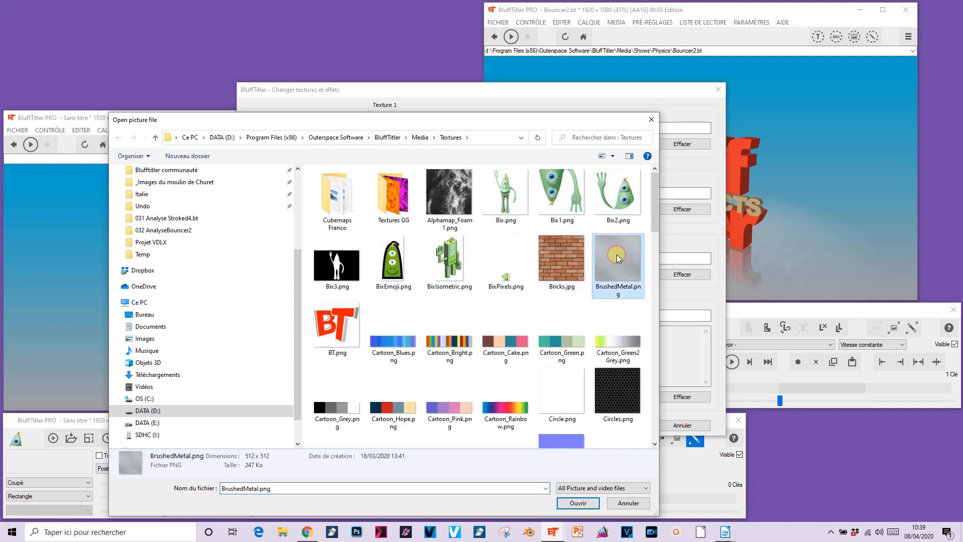
click(578, 504)
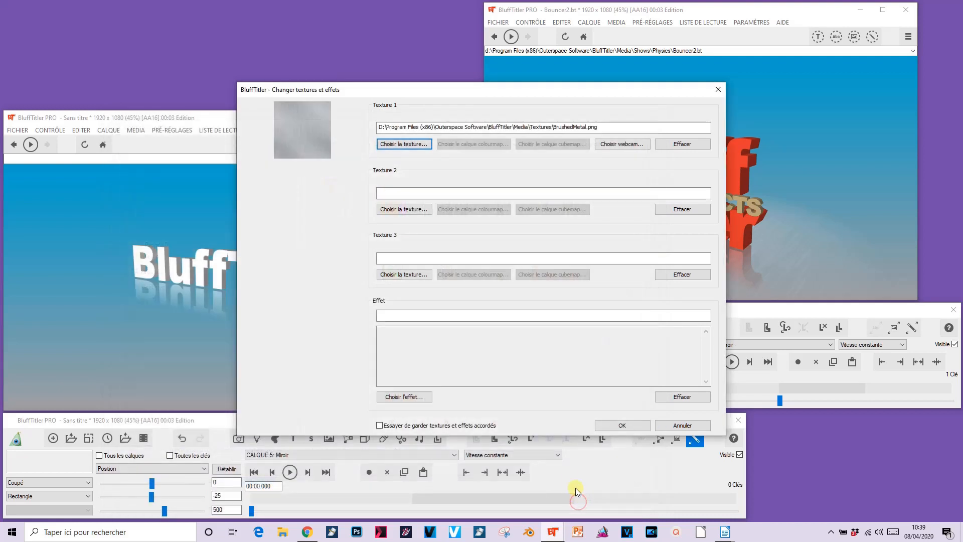
Apply the SoftBorder filter effect to the new show's mirror layer.
click(419, 398)
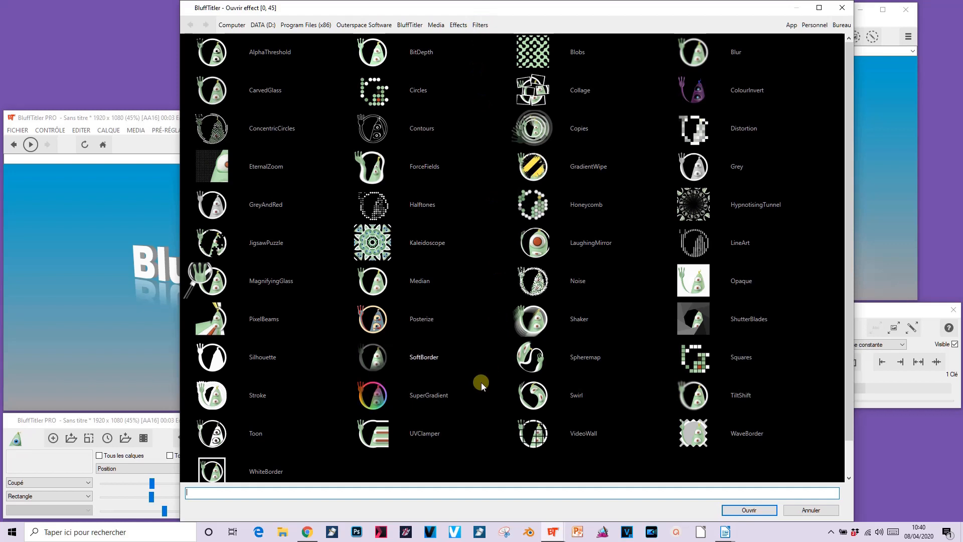
click(378, 361)
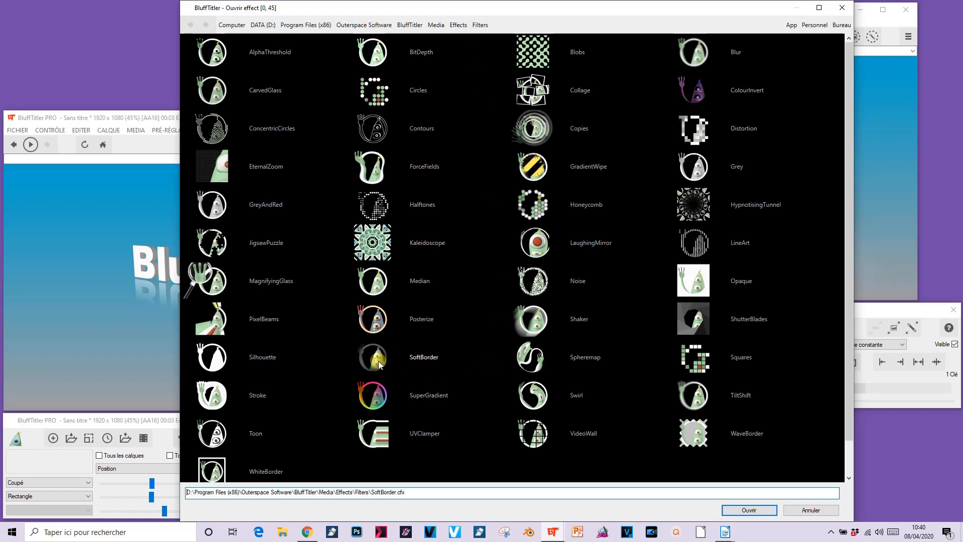
click(749, 508)
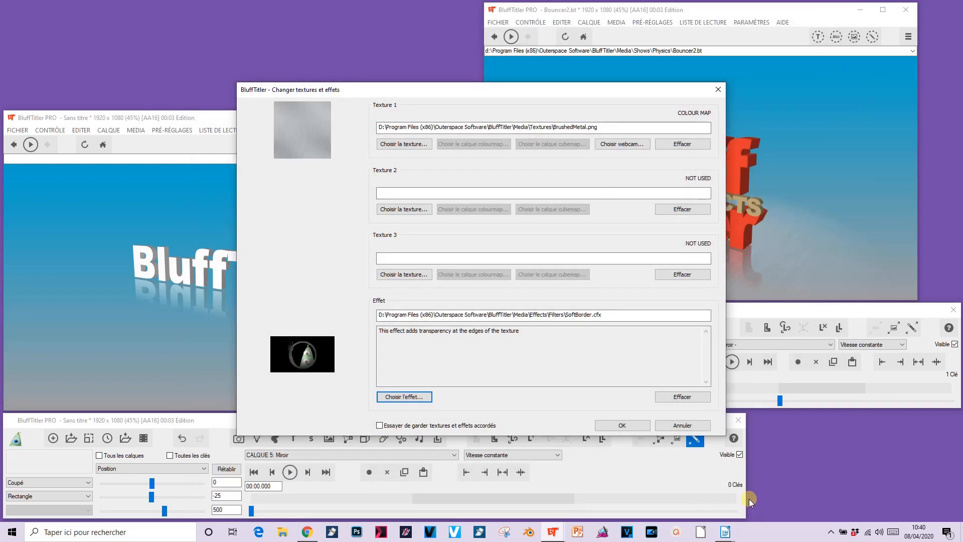
click(626, 424)
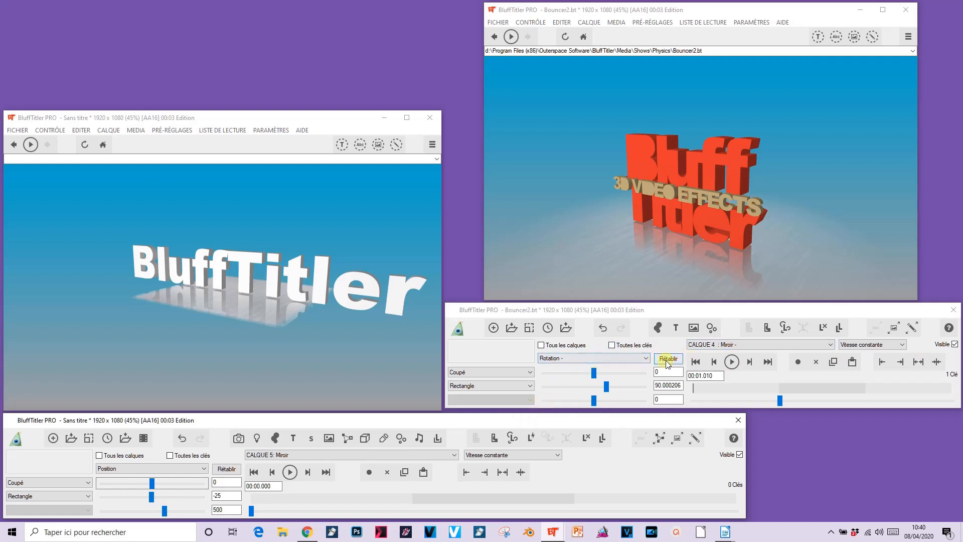
Set the new show's mirror layer position to -3, -70, 405, based on the position of the Bouncer2.bt mirror layer.
click(615, 361)
click(599, 367)
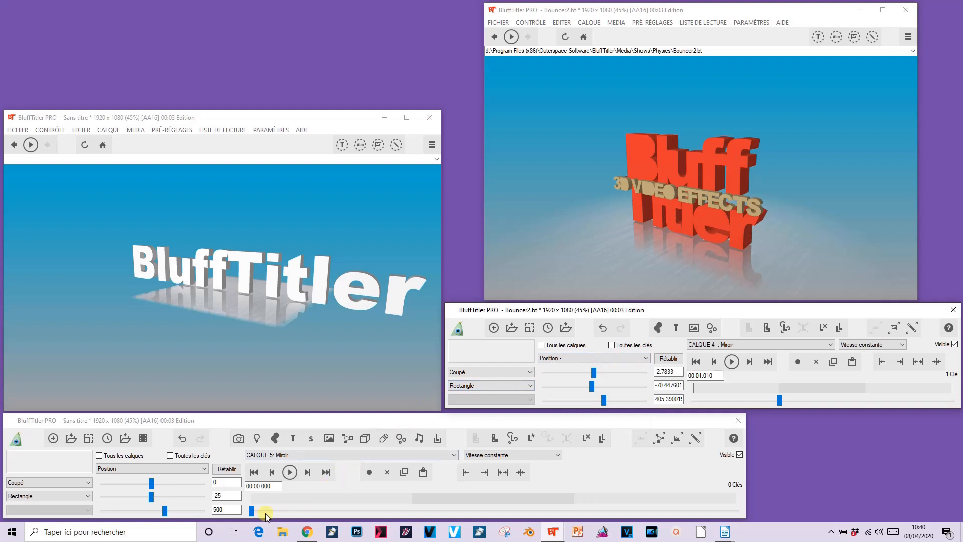
click(222, 483)
drag(223, 483, 203, 480)
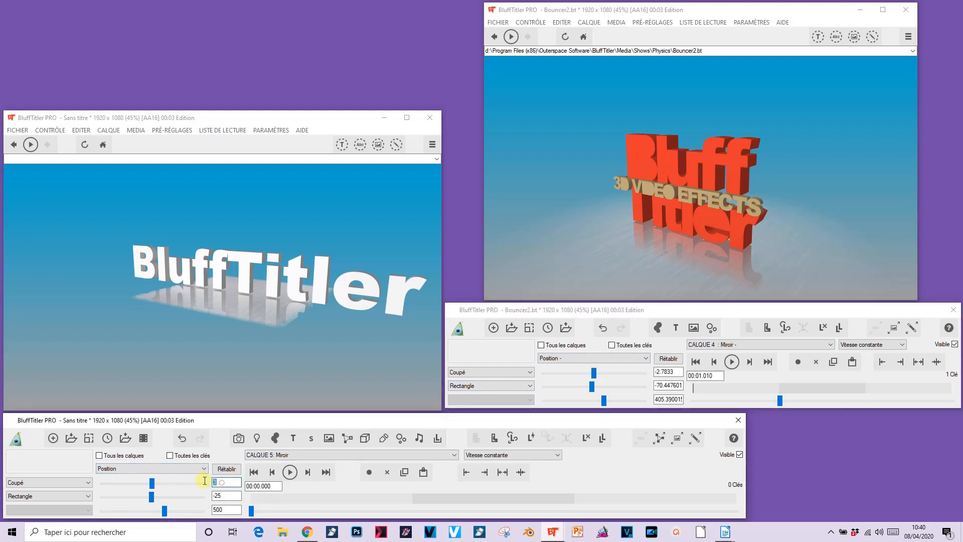
text(-3)
drag(232, 496, 191, 494)
text(-70)
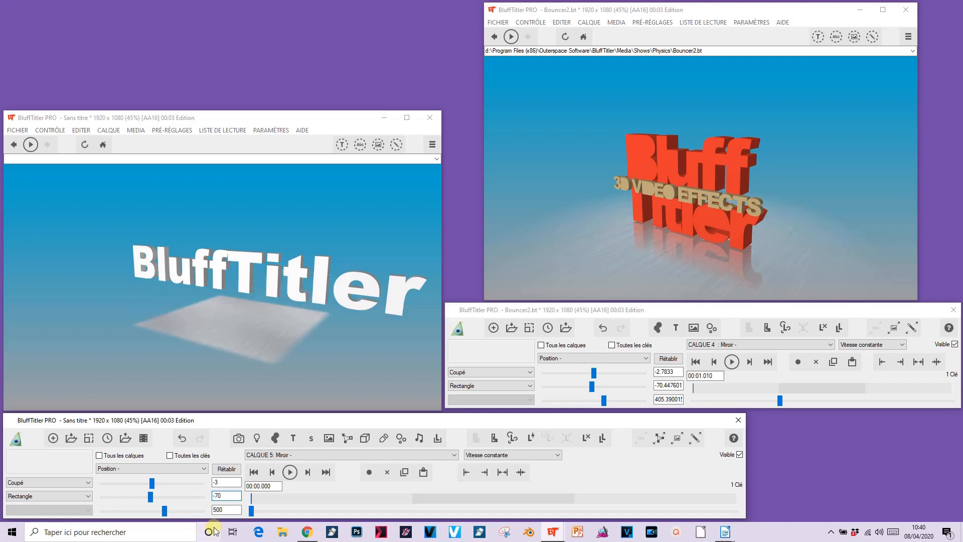
drag(232, 510, 202, 507)
text(405)
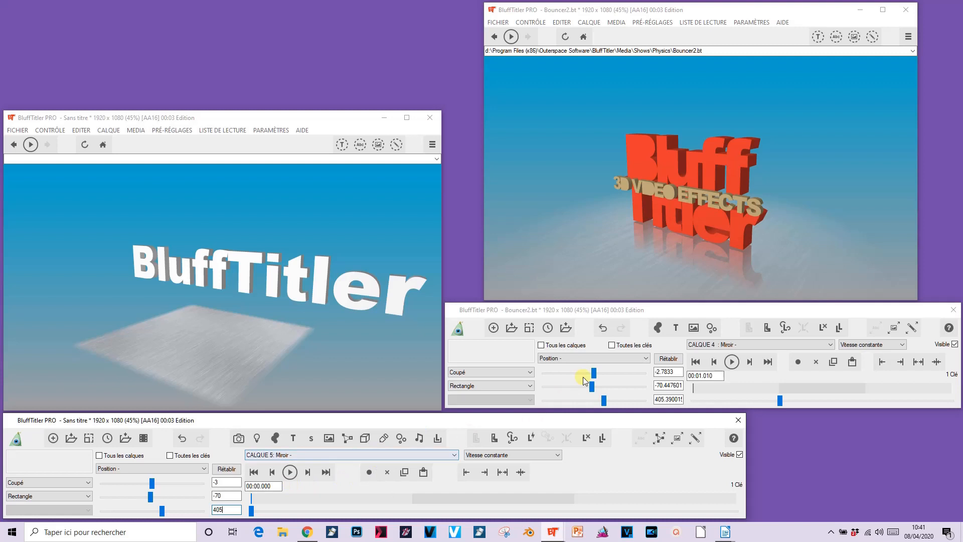
Compare the rotation and size of both mirror layers, and set both size (Taille) values of the new show's mirror to 2.02.
click(582, 356)
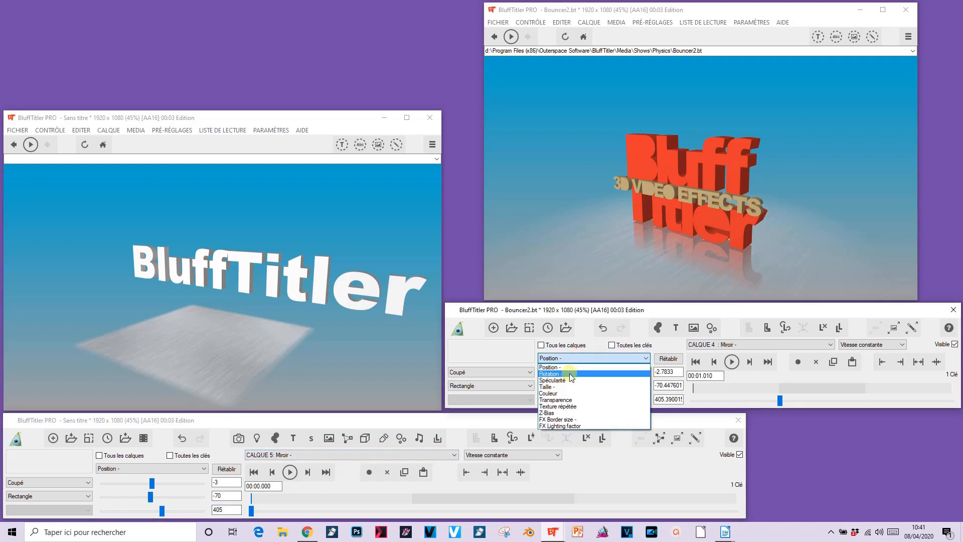
click(570, 374)
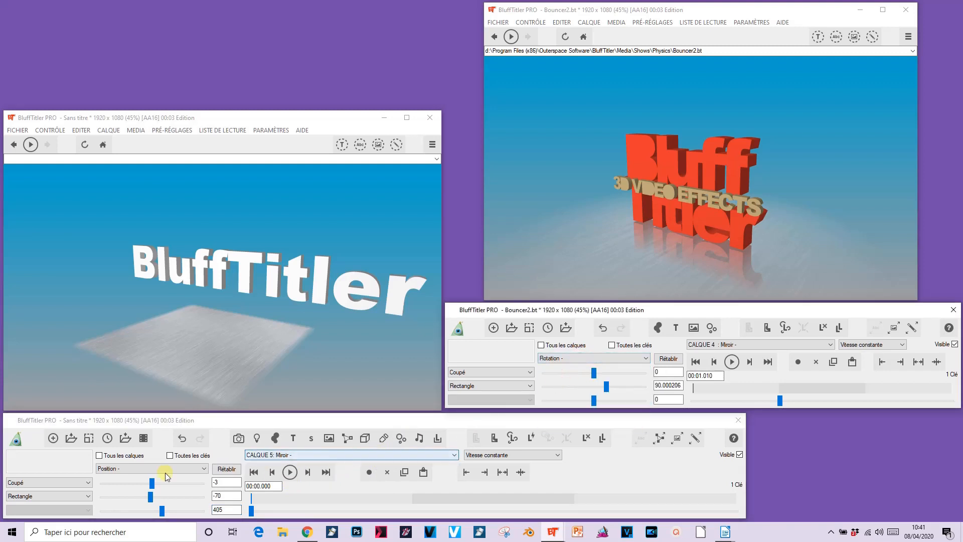
click(152, 468)
click(141, 483)
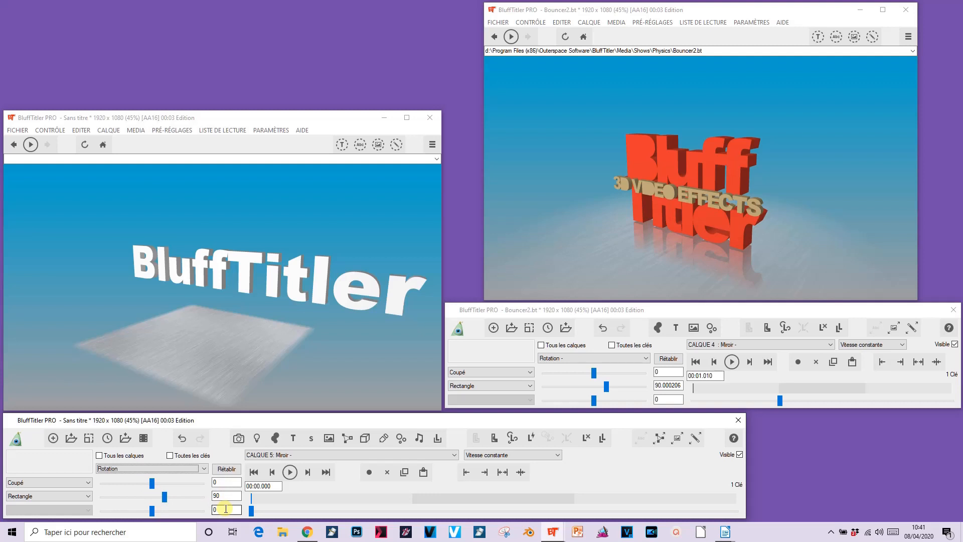
click(568, 358)
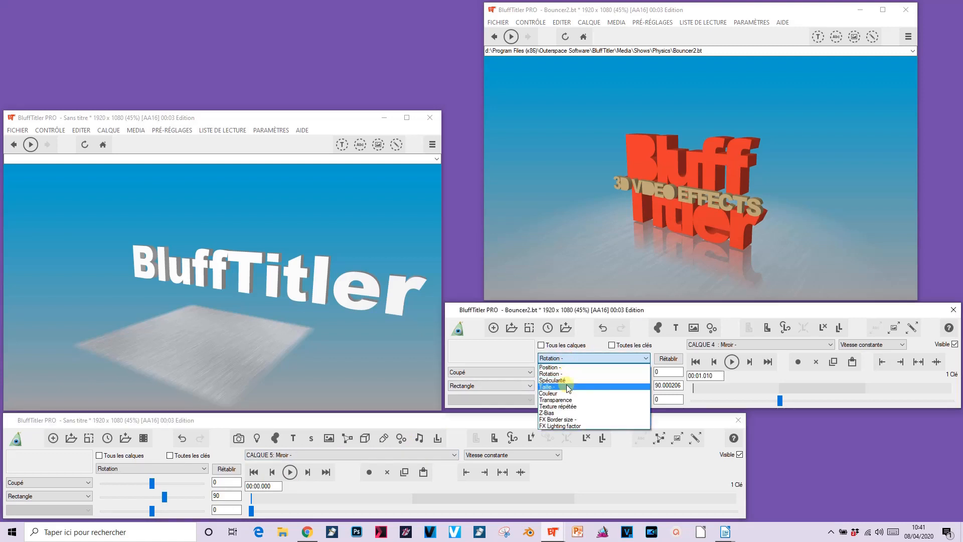
click(568, 387)
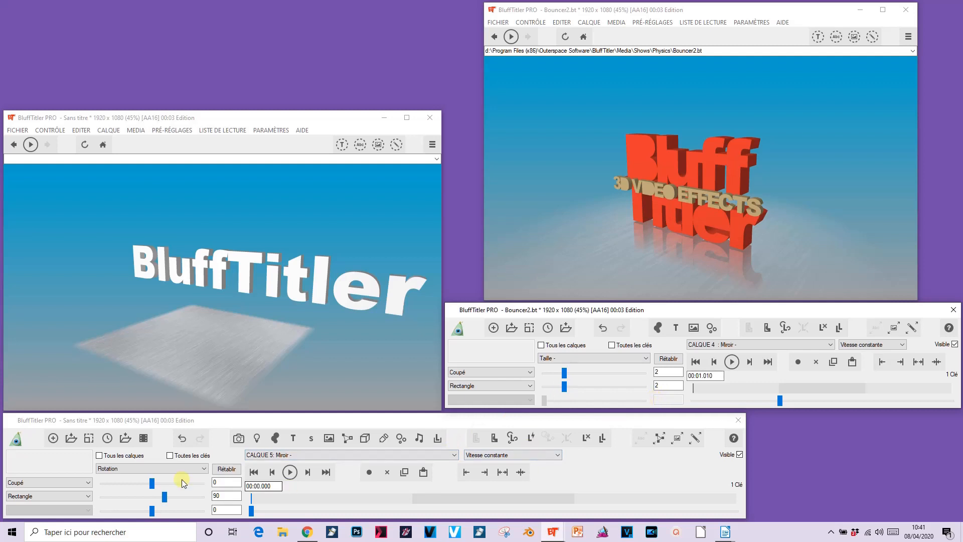
click(127, 469)
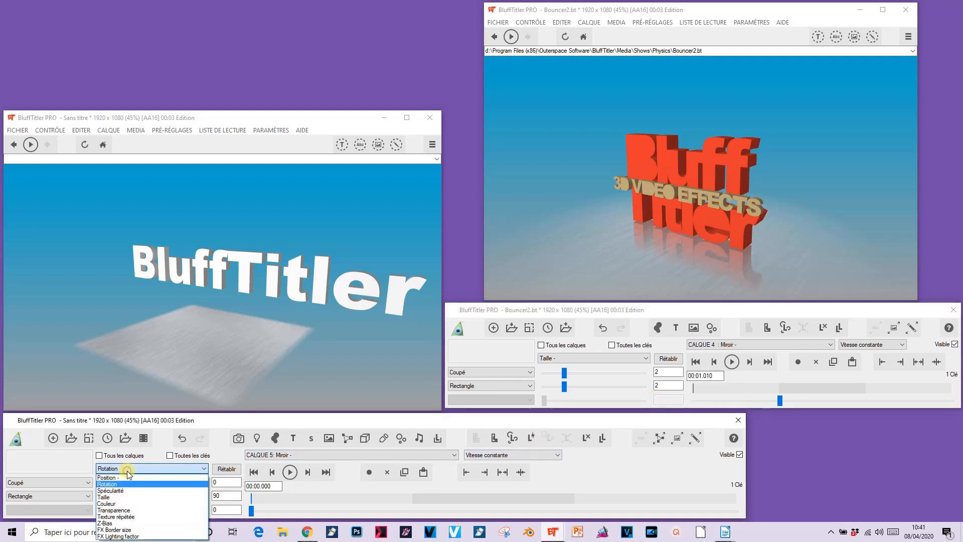
click(124, 497)
ctrl+drag(113, 485, 122, 483)
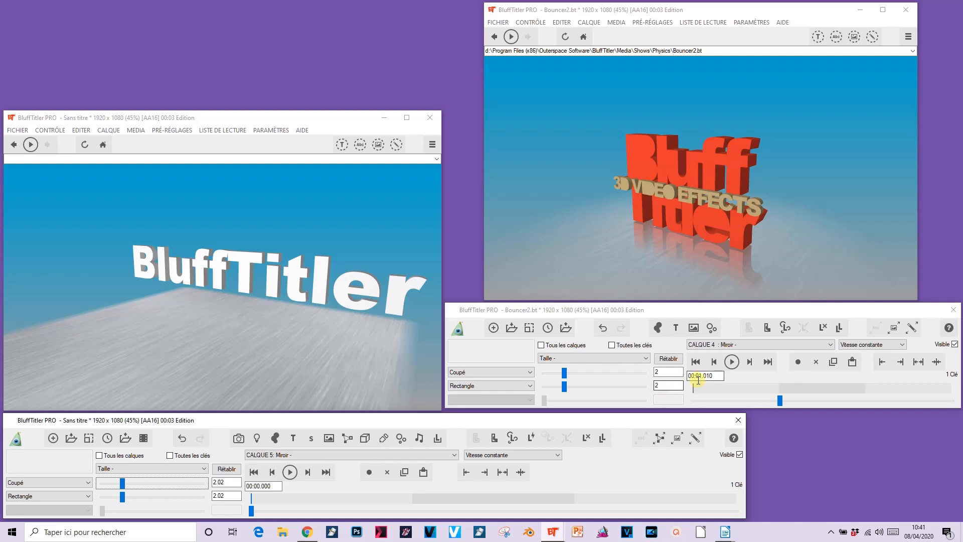
Set the FX Border size of the new show's mirror layer to 0.5, matching the Bouncer2.bt mirror.
click(605, 359)
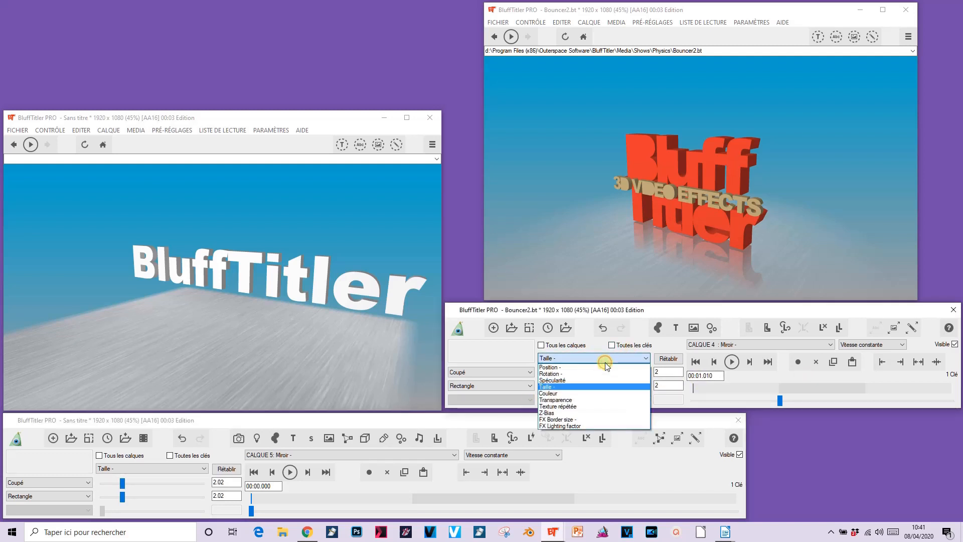
click(594, 420)
click(128, 467)
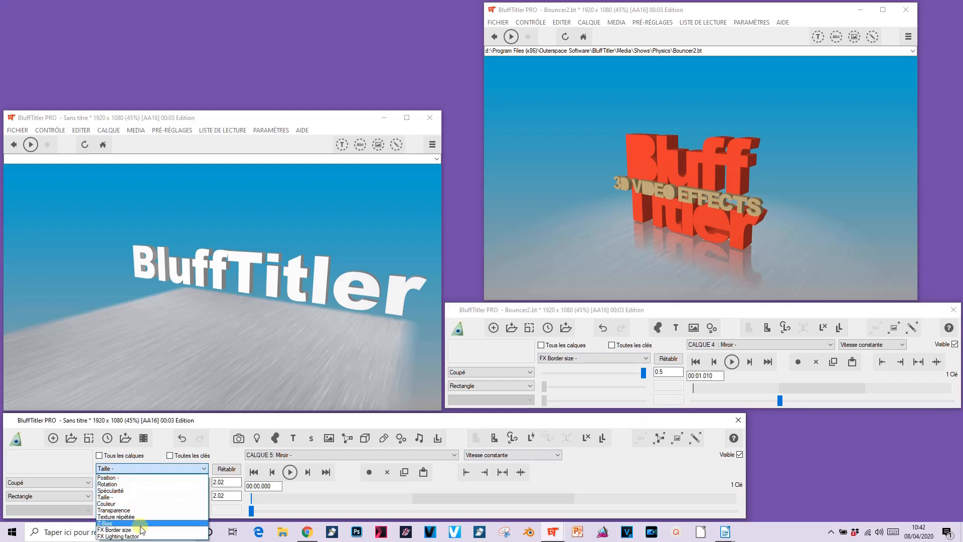
click(140, 529)
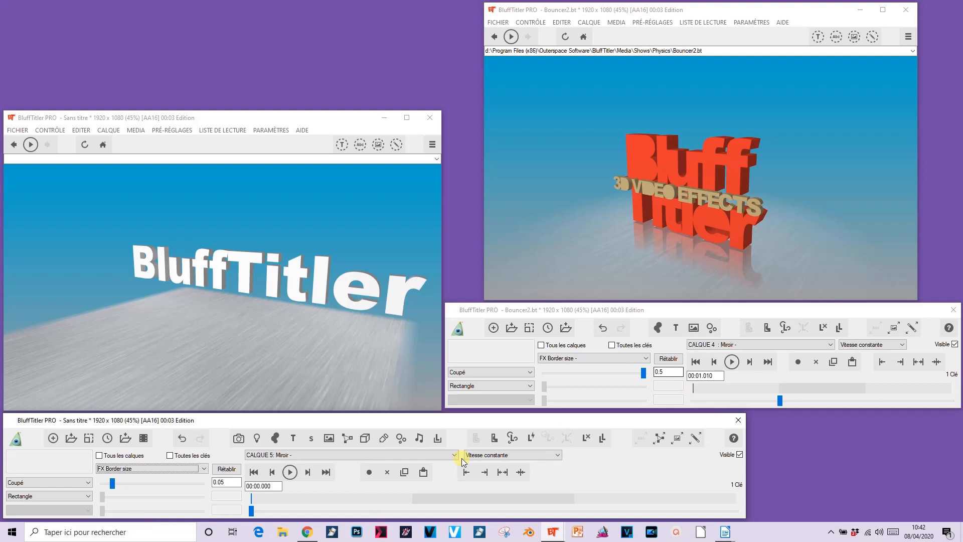
drag(113, 483, 304, 501)
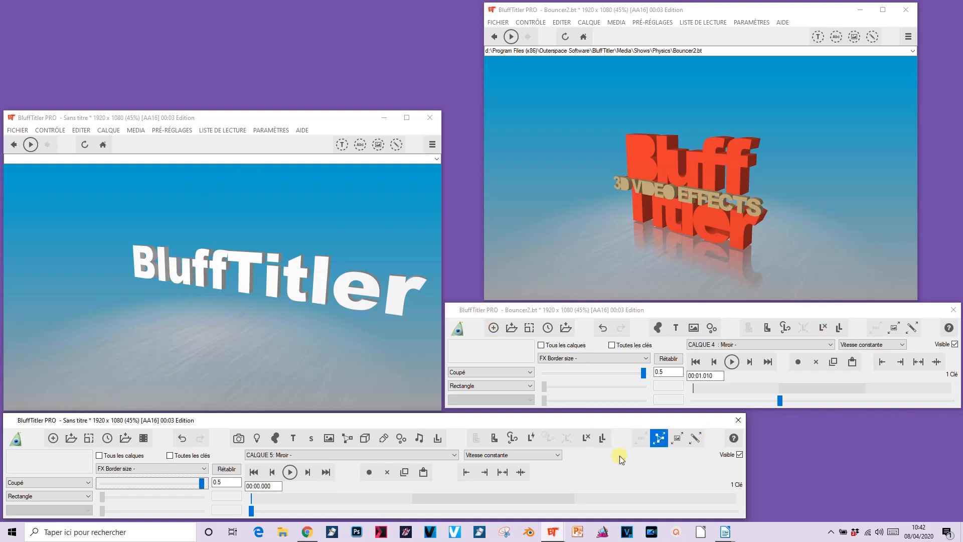
Display the container layer of the Bouncer2.bt model and add a container layer (Conteneur) to the new show.
click(759, 345)
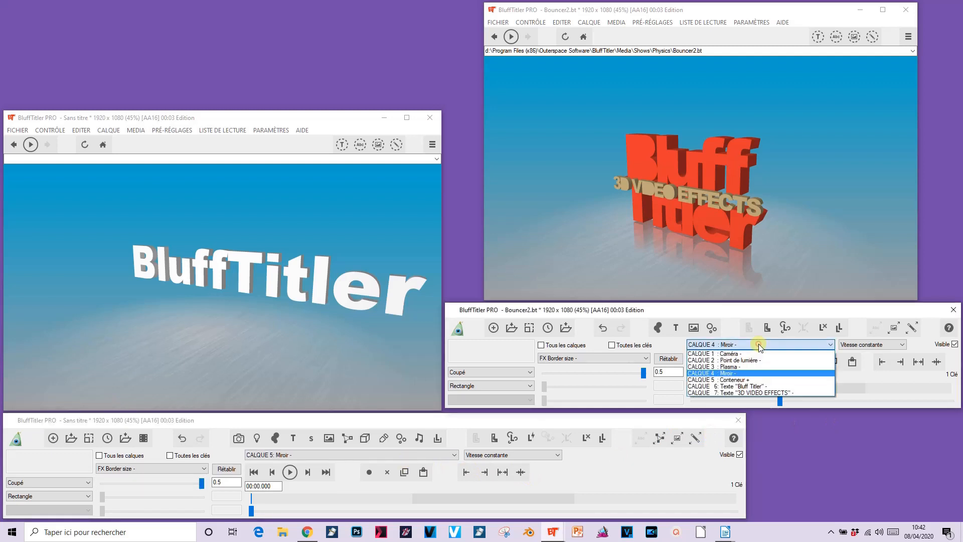
click(746, 379)
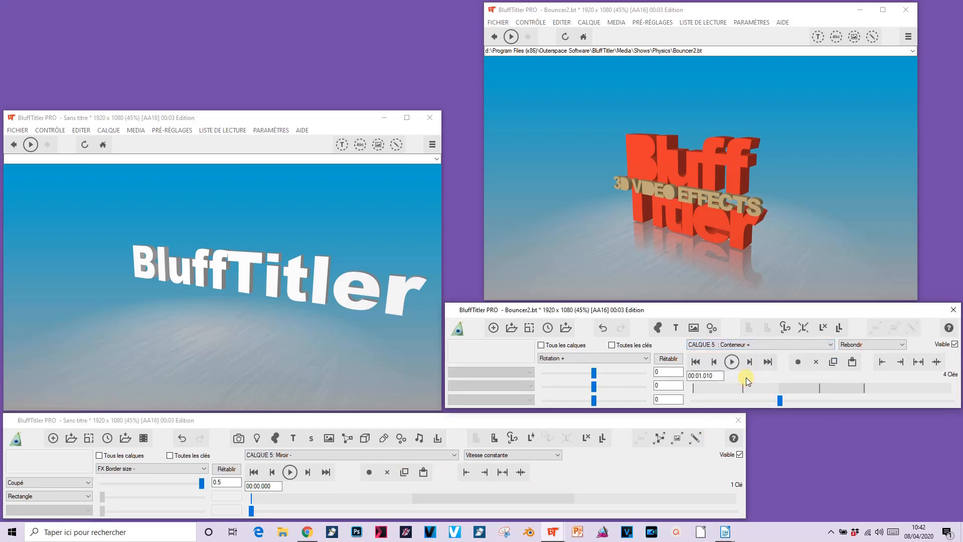
click(750, 345)
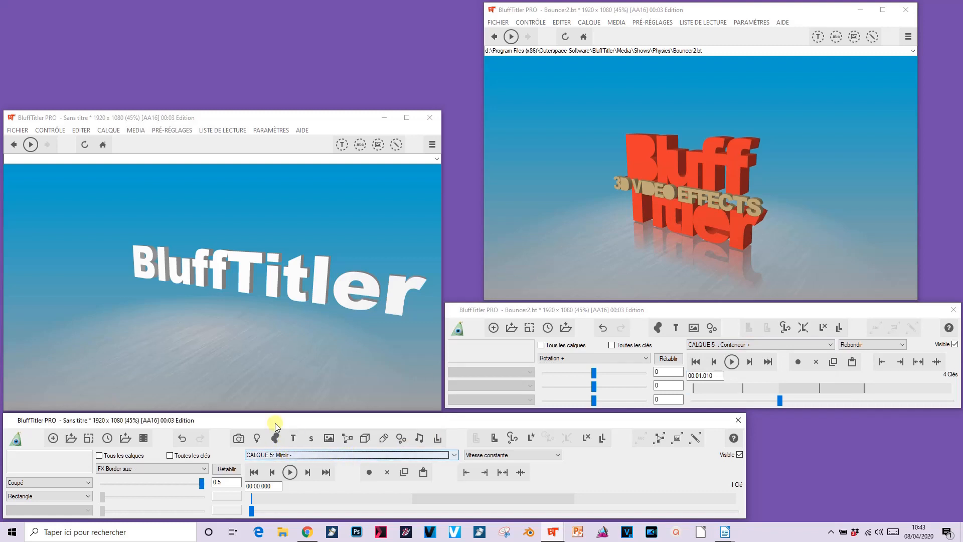
click(440, 438)
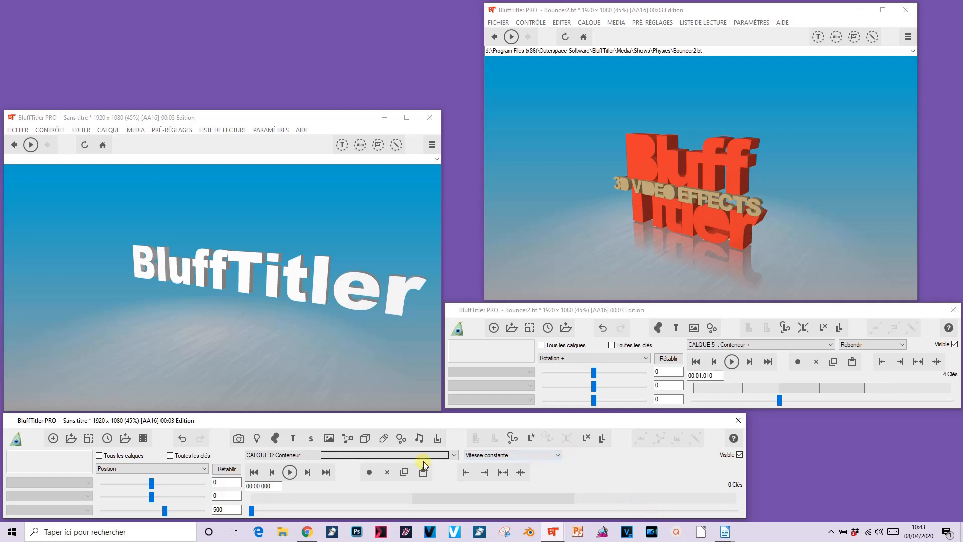
Attach the new show's BluffTitler text layer to the container layer.
click(349, 454)
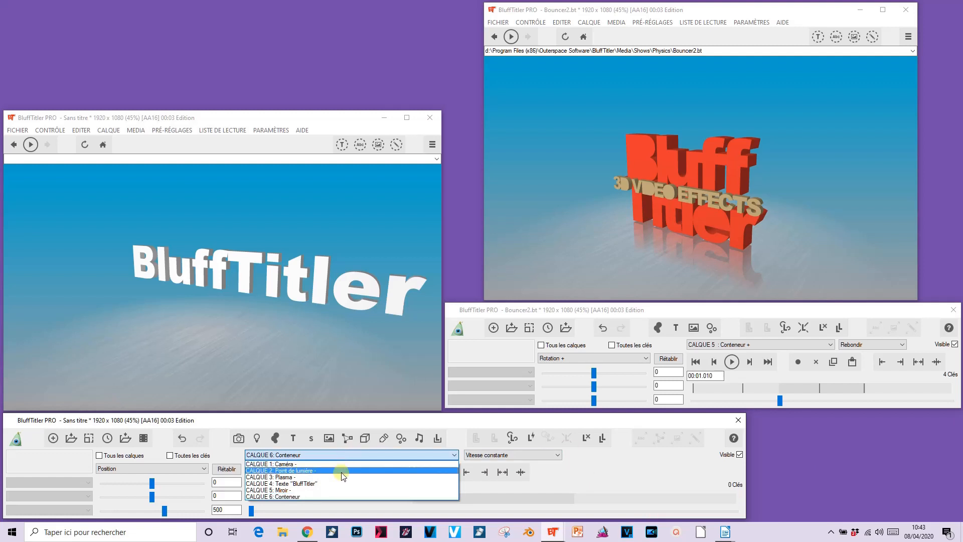
click(335, 483)
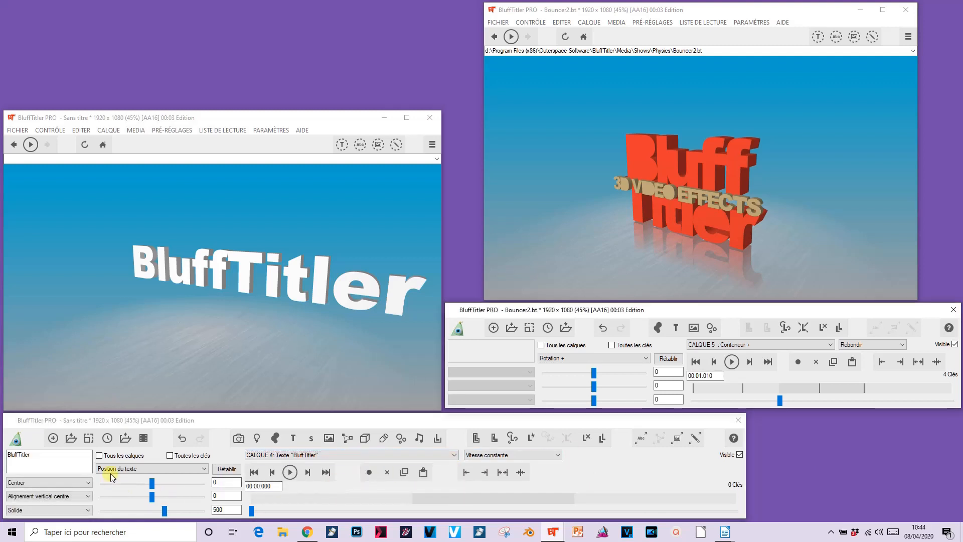
click(113, 132)
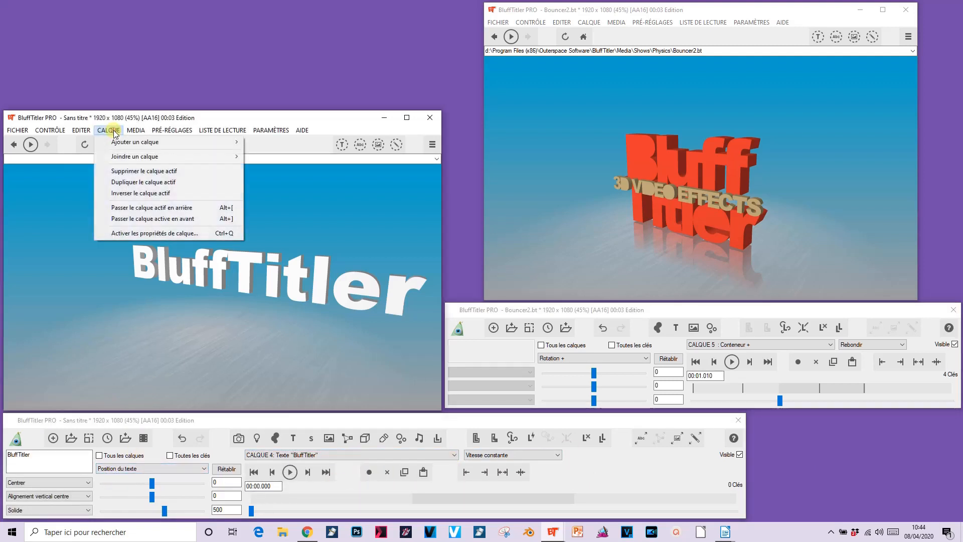
mouse_move(117, 156)
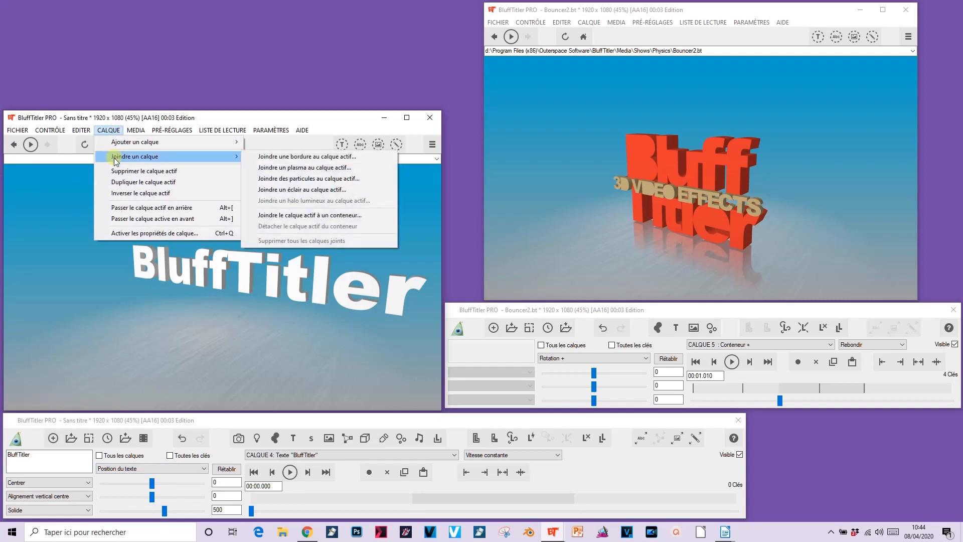
click(296, 216)
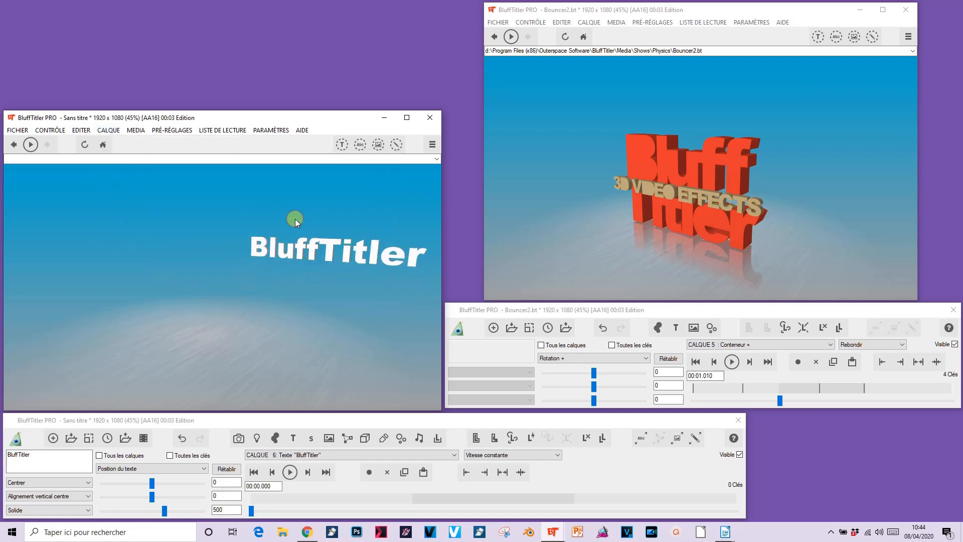
Split the new show's text into two lines, Bluff and Titler, and open the font settings of the model's matching text layer.
click(315, 455)
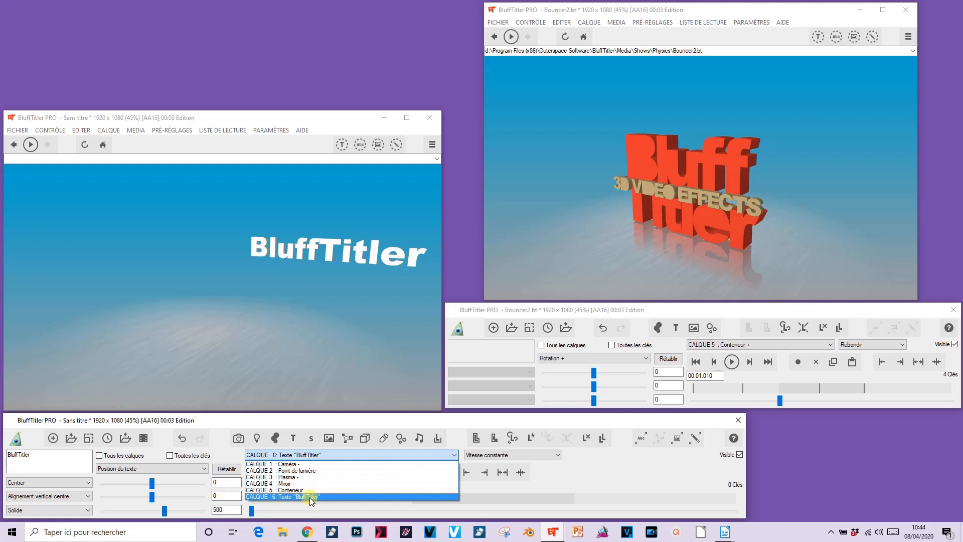
click(311, 497)
click(728, 344)
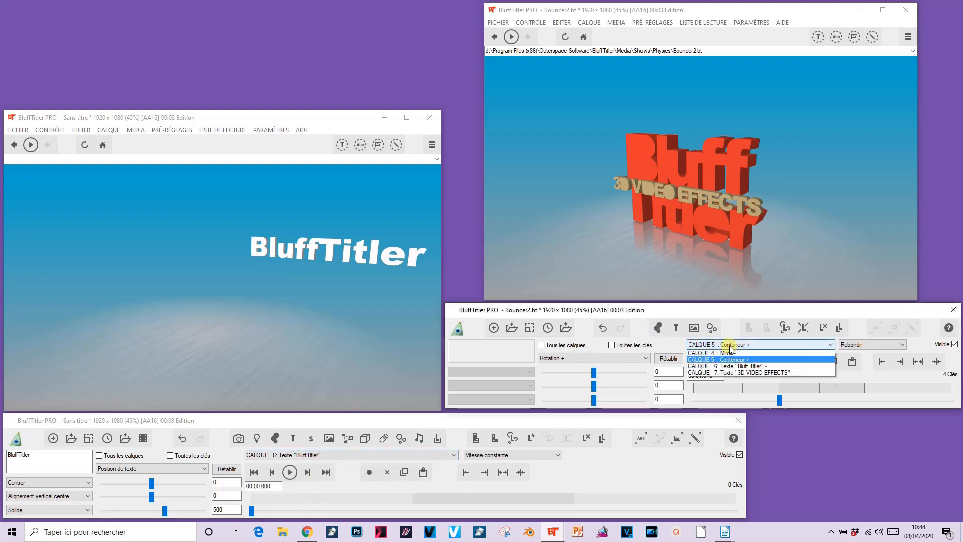
click(731, 387)
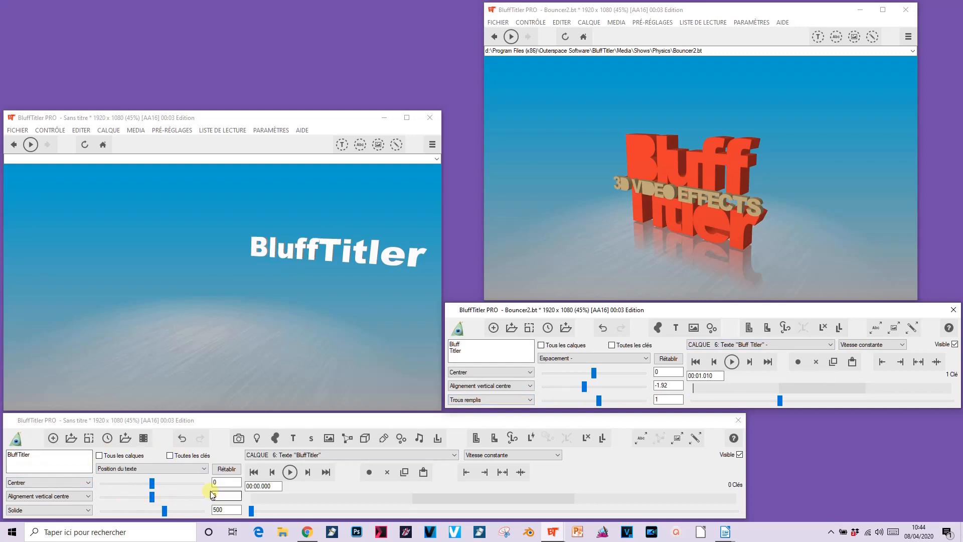
click(18, 454)
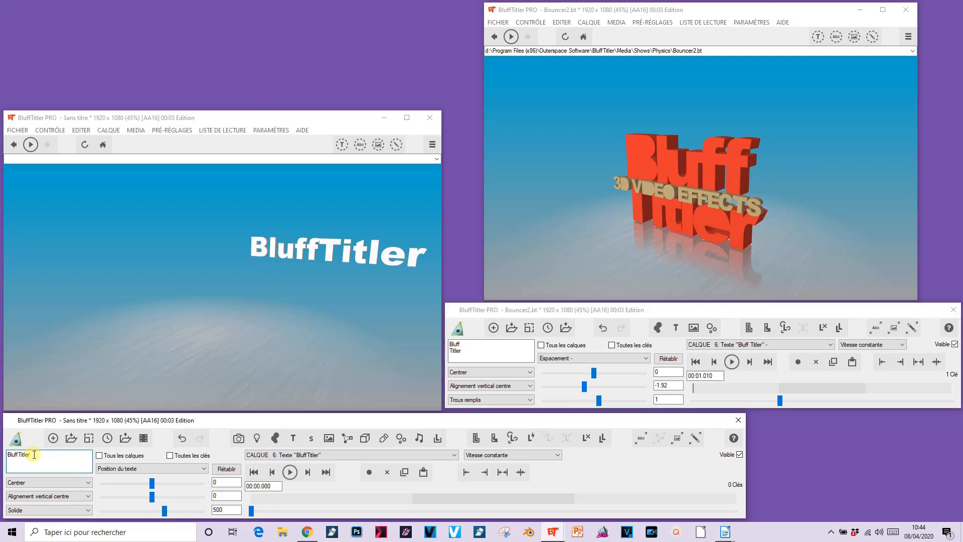
key(Return)
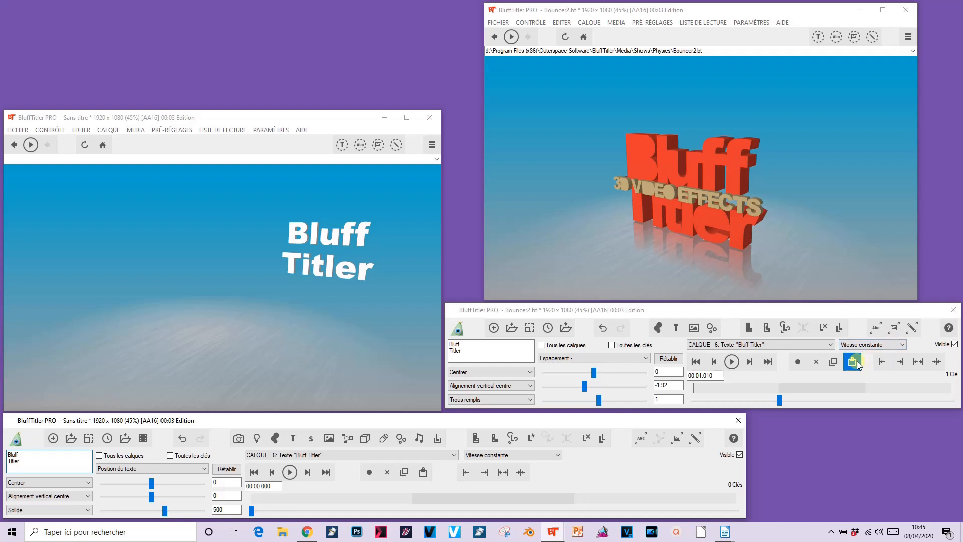
click(876, 329)
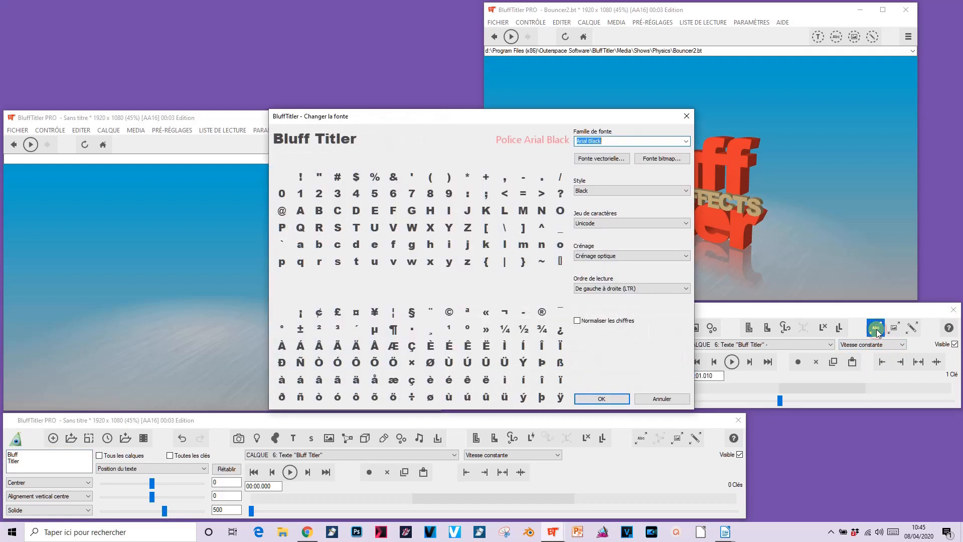
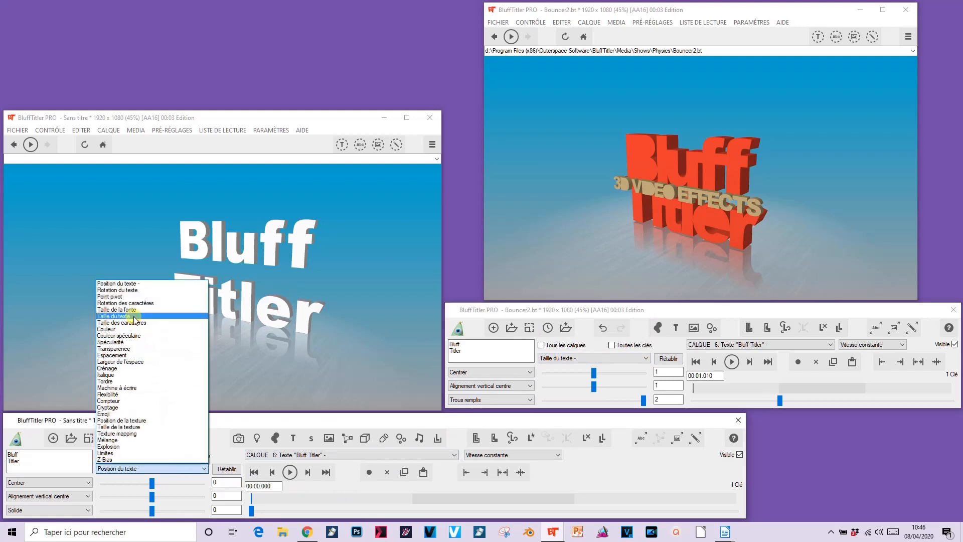
Set the third text size (Taille du texte) value of the new show's Bluff Titler layer to 2.
click(132, 316)
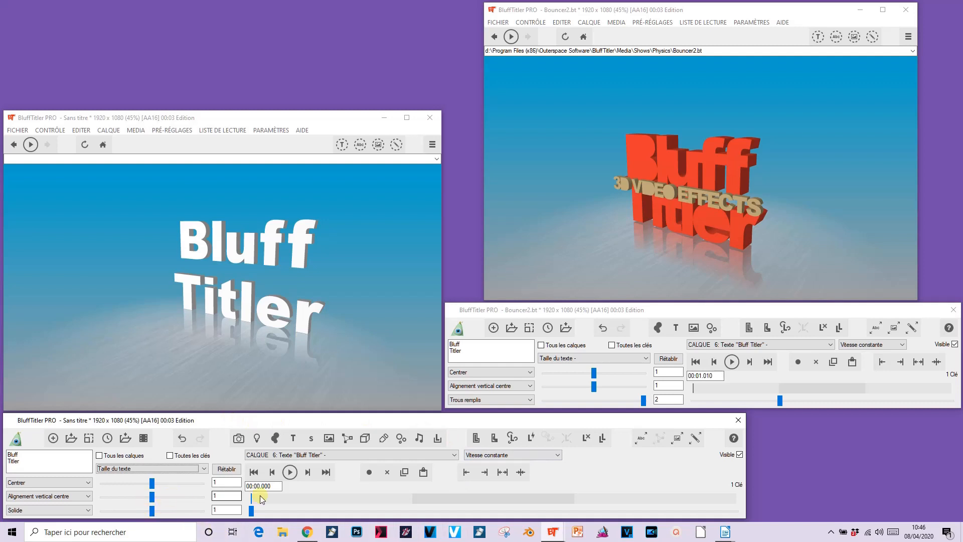
drag(150, 512, 244, 517)
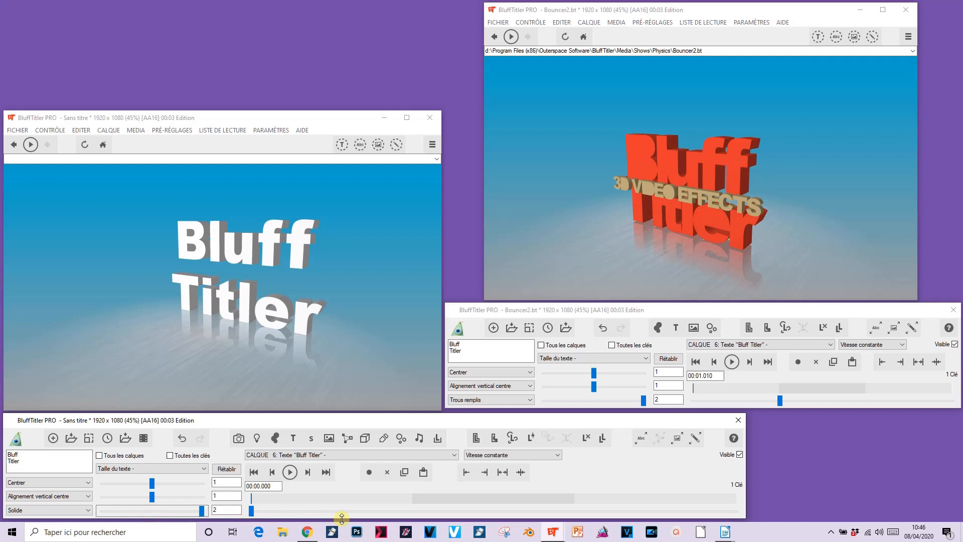
Display the colour of the model's Bluff Titler layer and set the new show's matching text colour (Couleur) to 240, 62, 48.
click(612, 358)
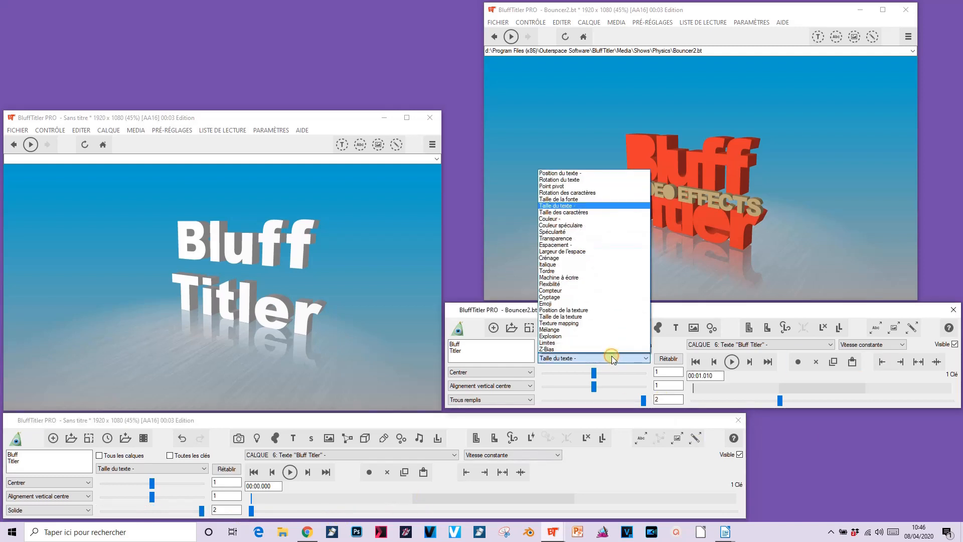
click(585, 219)
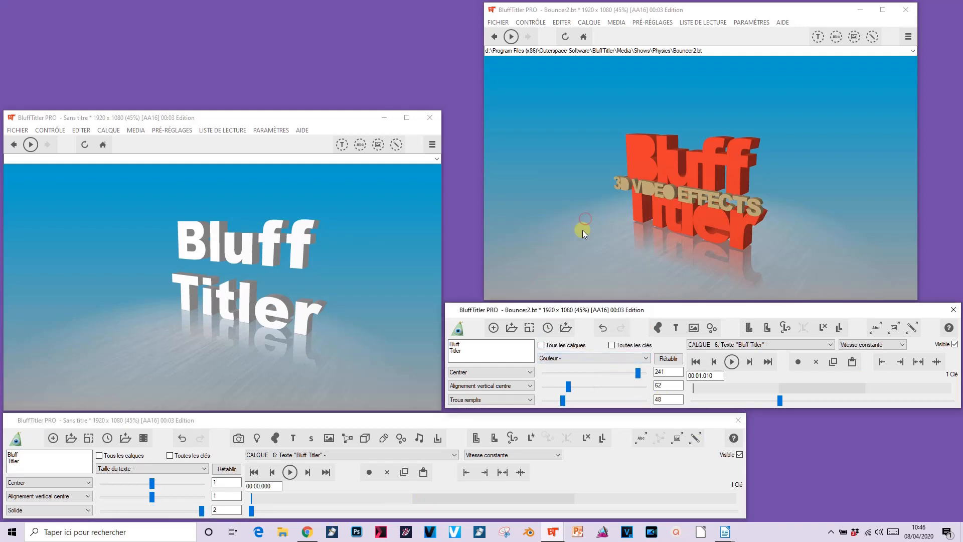
click(169, 469)
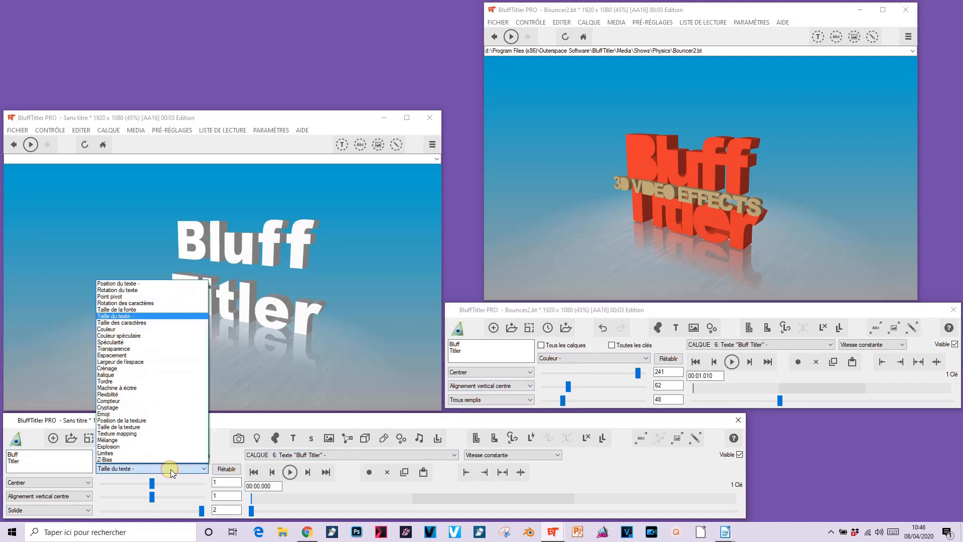
click(146, 330)
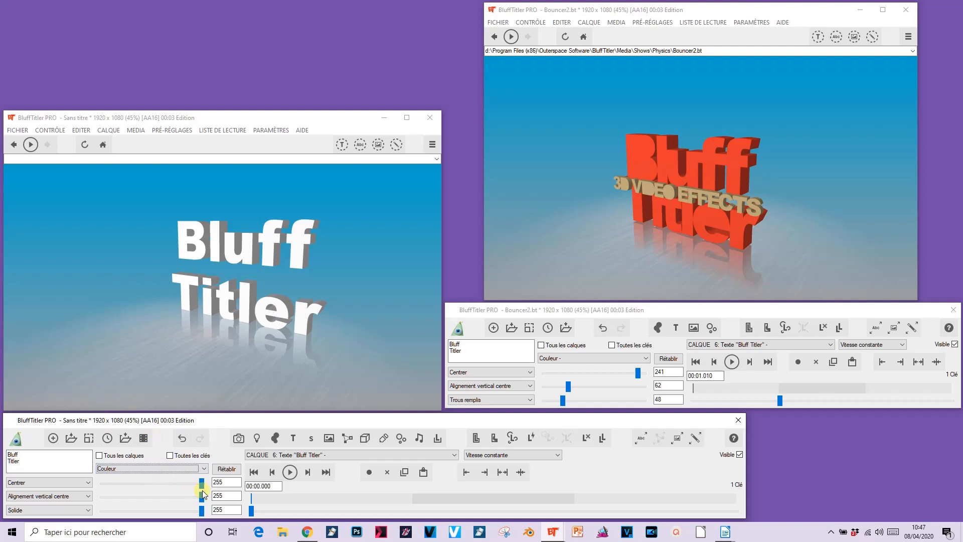
drag(201, 486, 130, 496)
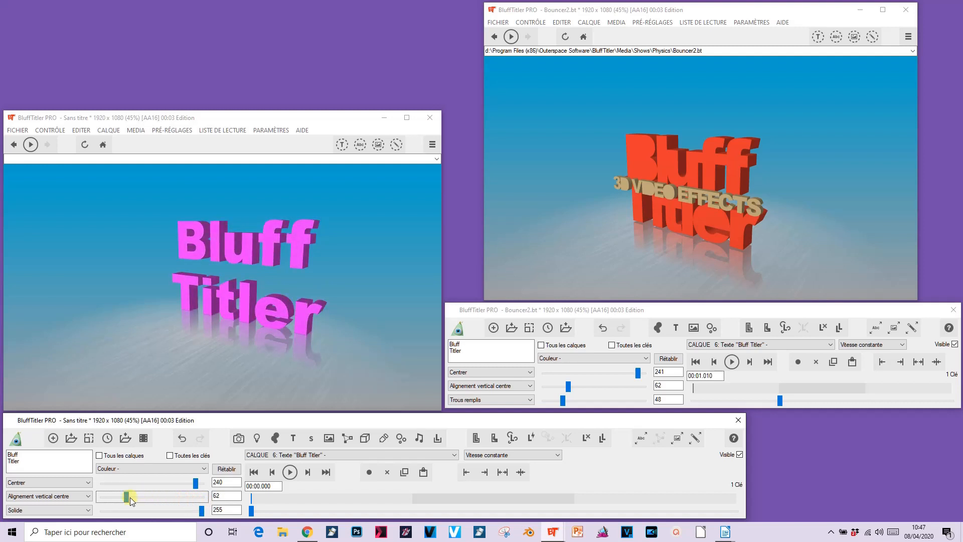
drag(202, 510, 120, 511)
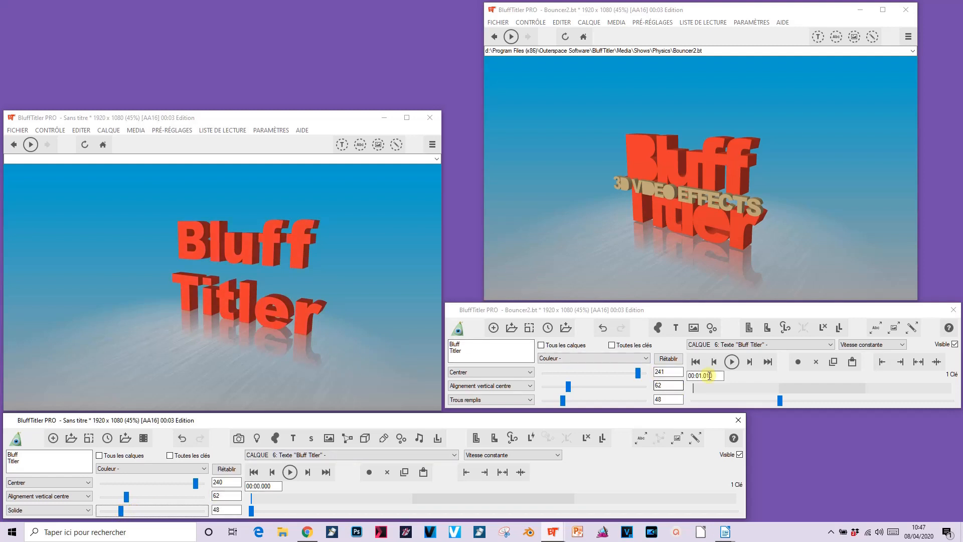
Set the first two spacing (Espacement) values of the new show's Bluff Titler layer to 0 and -2, and its text style to Trous remplis.
click(605, 358)
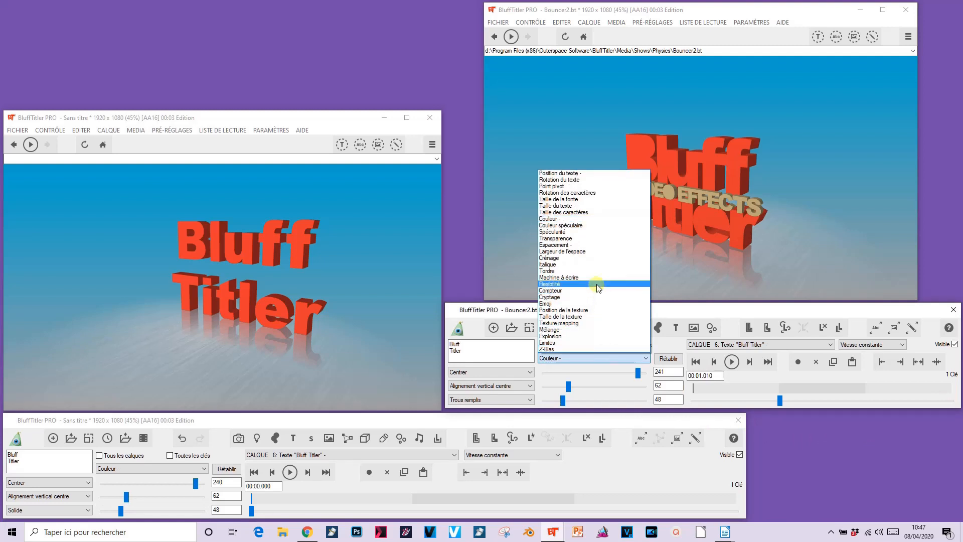
click(591, 246)
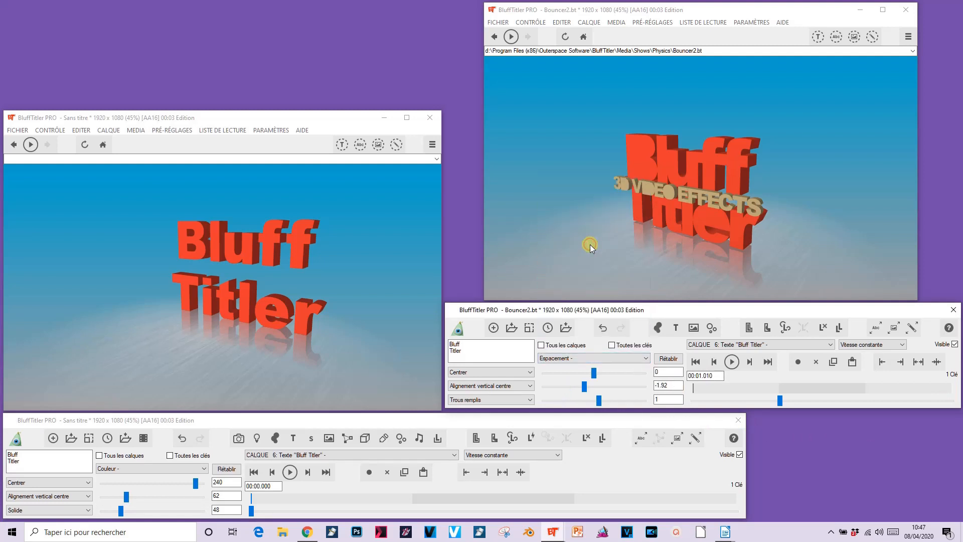
click(171, 468)
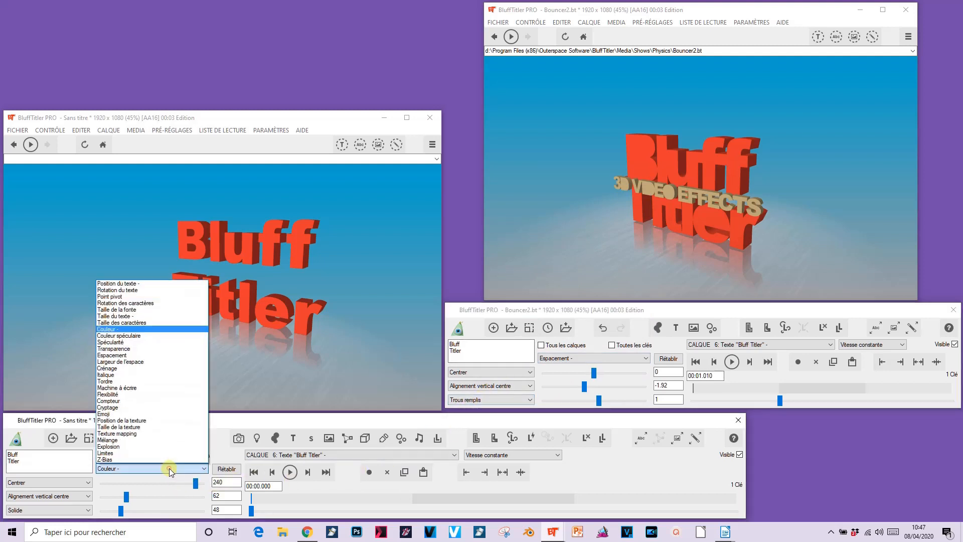
click(142, 355)
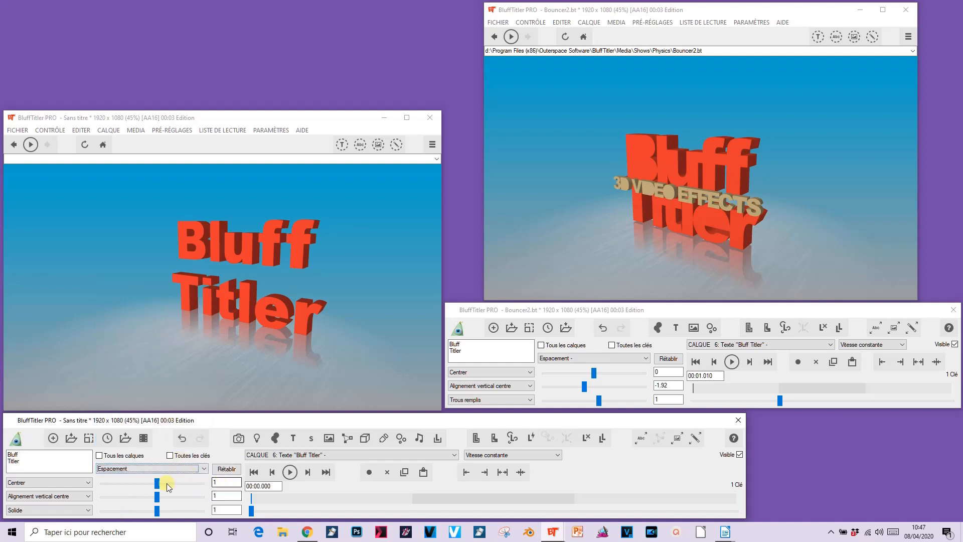
drag(218, 483, 190, 482)
text(0)
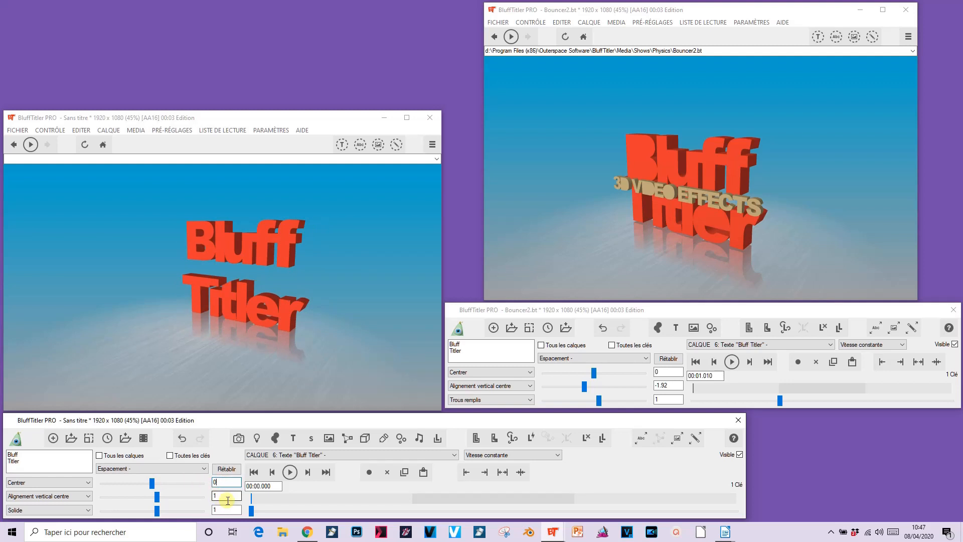
drag(229, 497, 185, 486)
text(-2)
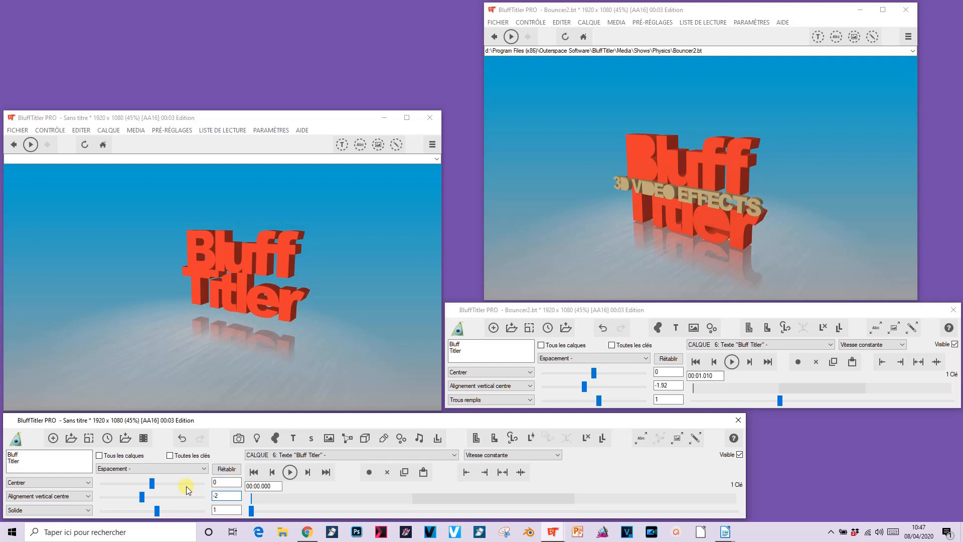
click(221, 510)
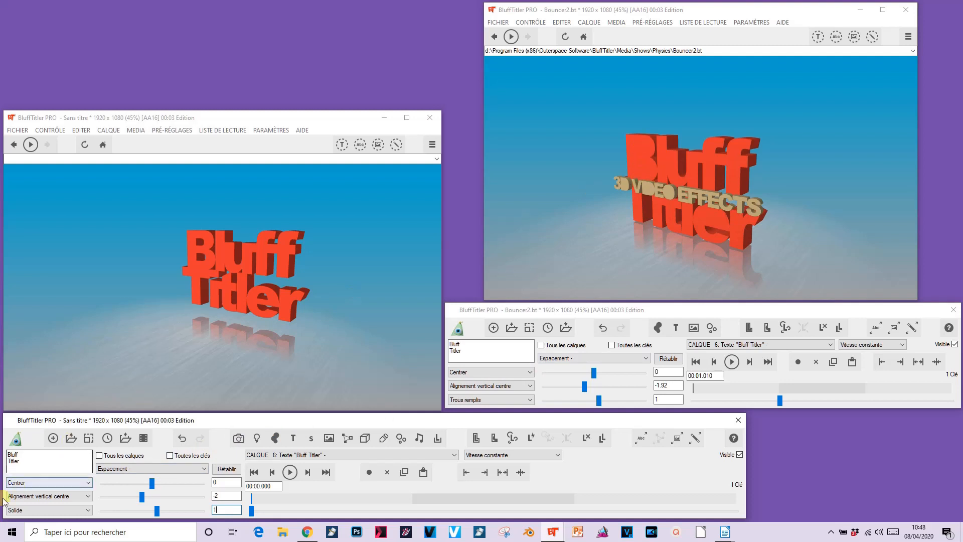
click(36, 509)
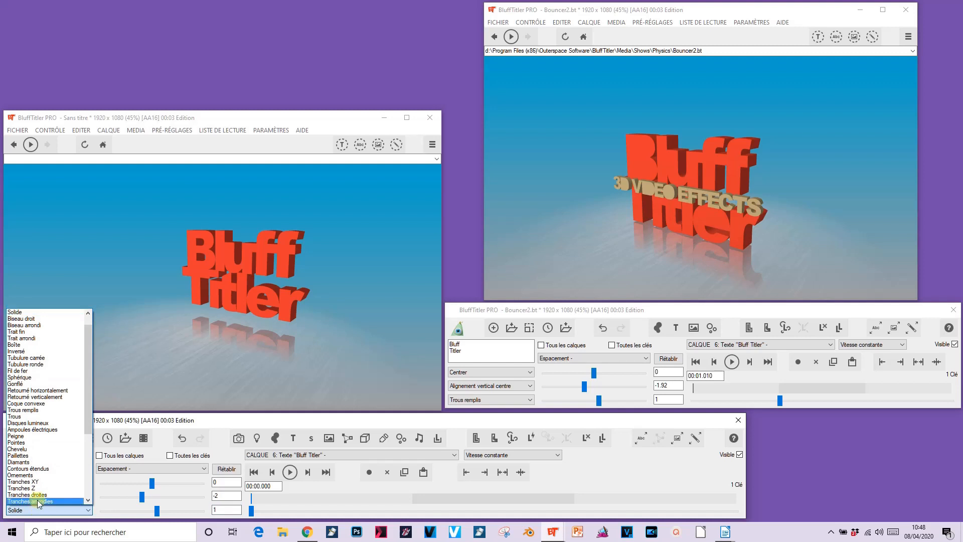
click(34, 410)
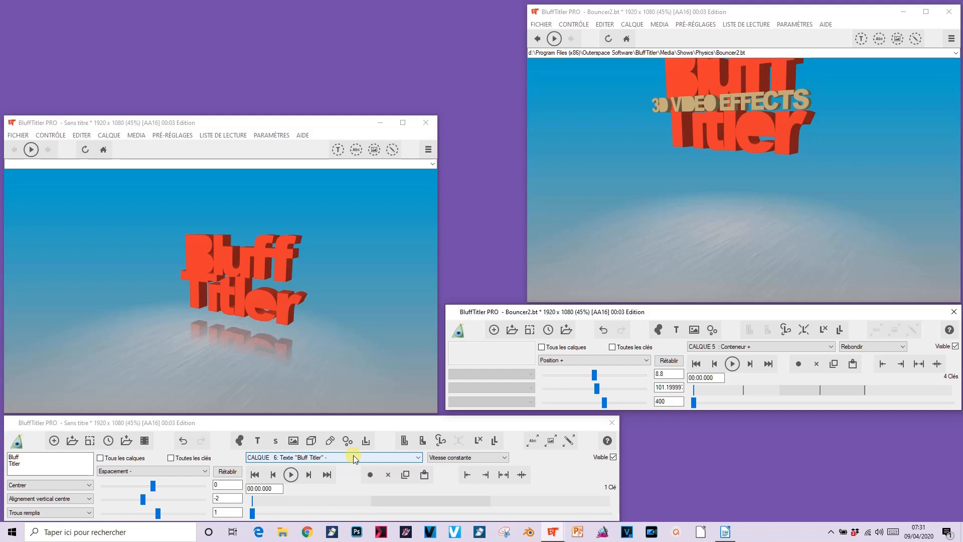
Add a new text layer to the new show, attached to its container layer (Conteneur).
click(353, 456)
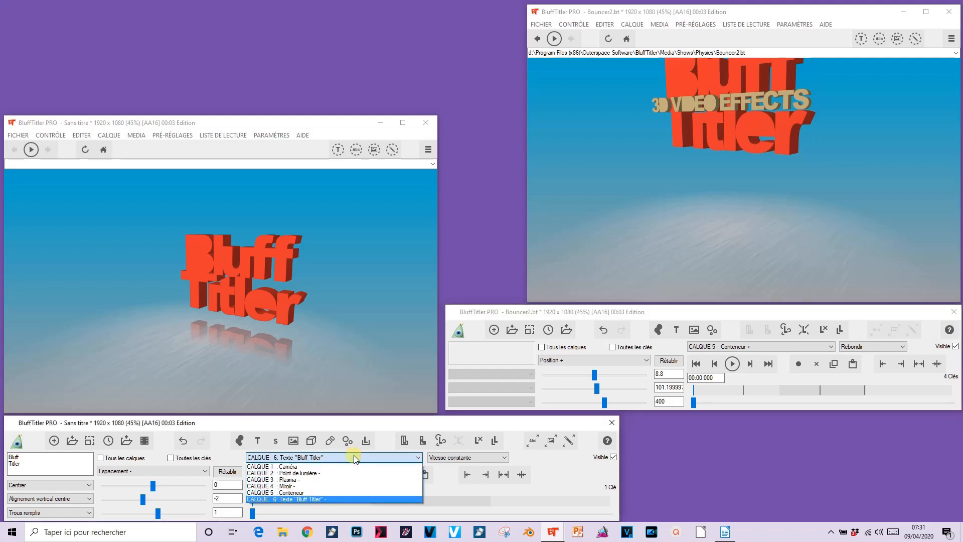
click(350, 493)
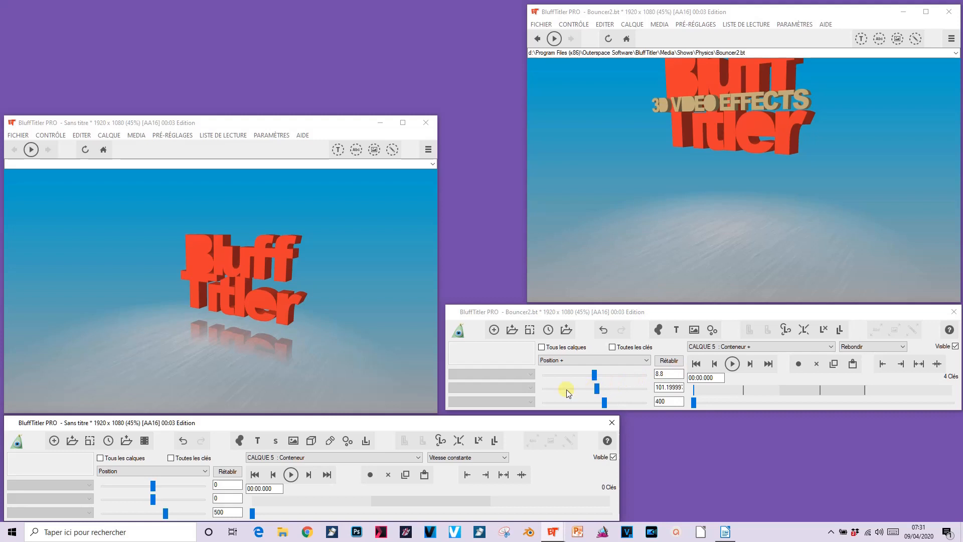
click(257, 441)
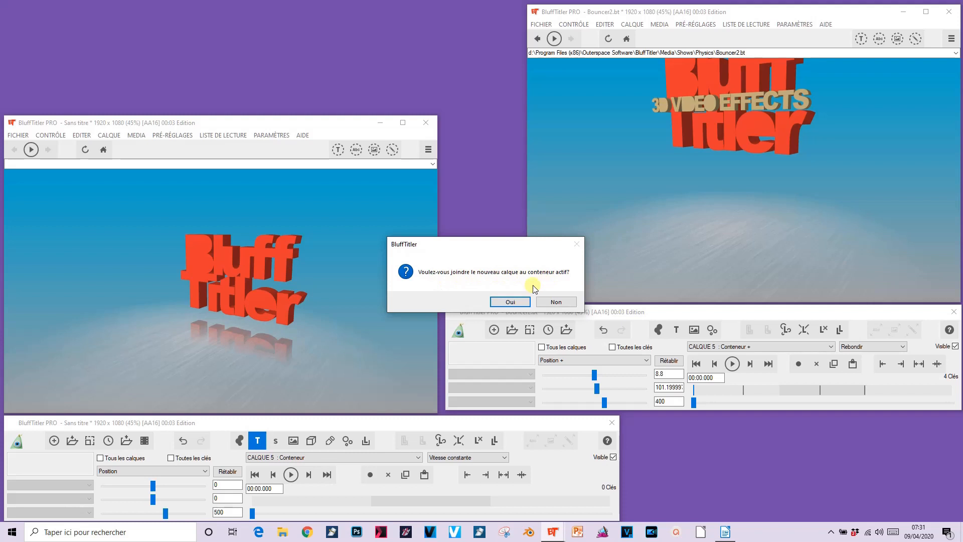
click(510, 302)
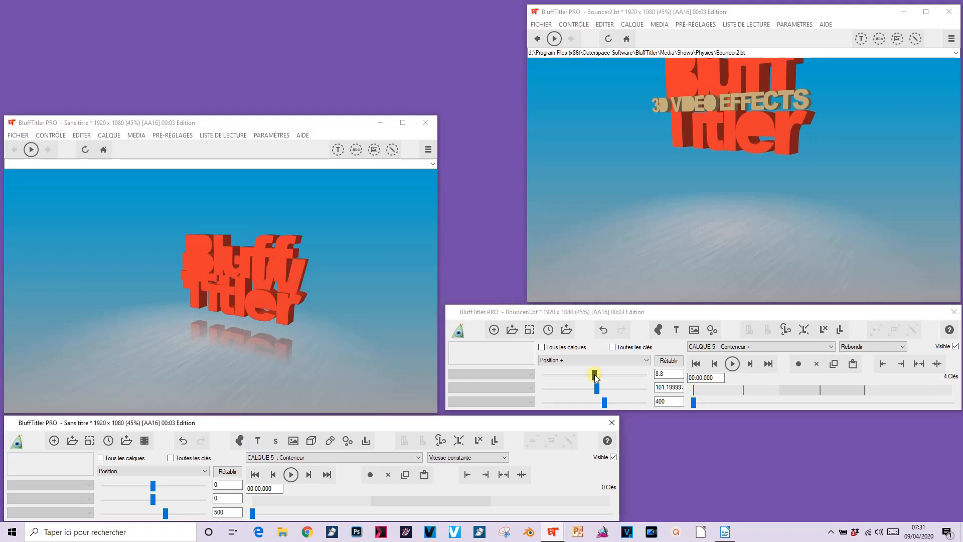
Display the model's 3D VIDEO EFFECTS layer and change the new show's NEW text layer to read 3D VIDEO EFFECTS.
click(741, 347)
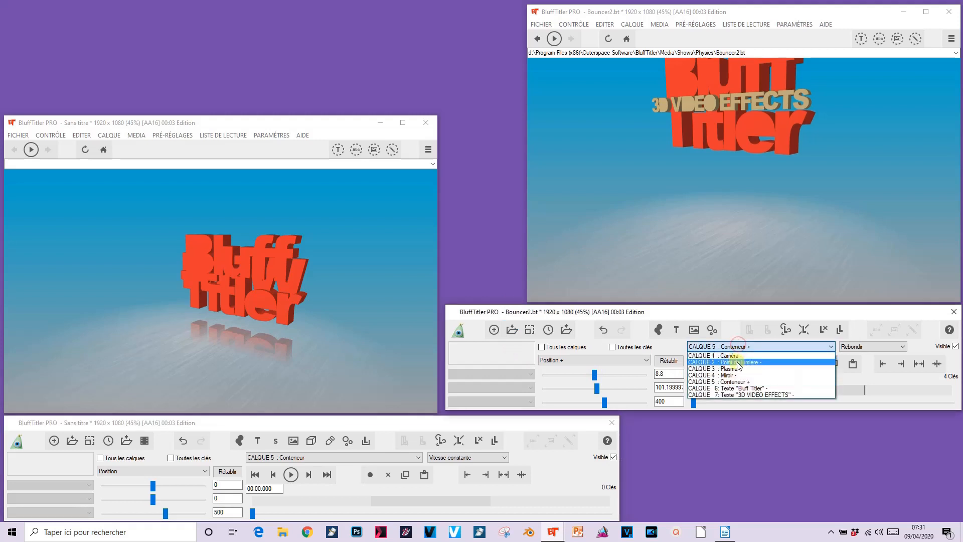
click(738, 395)
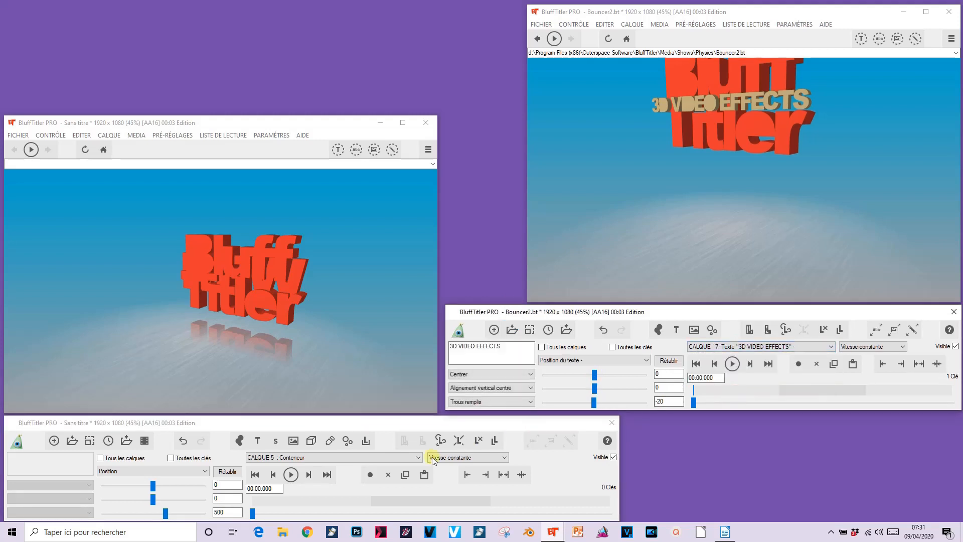
click(334, 461)
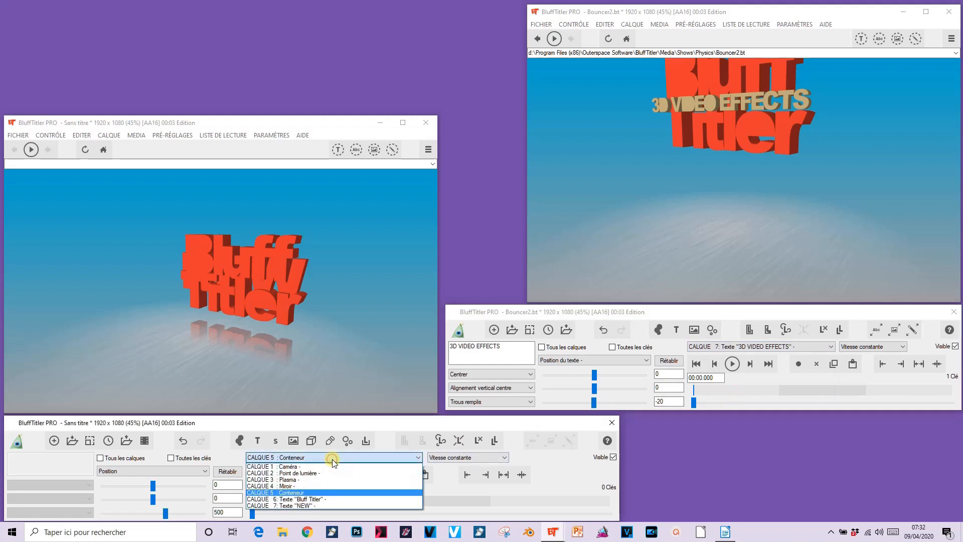
click(329, 506)
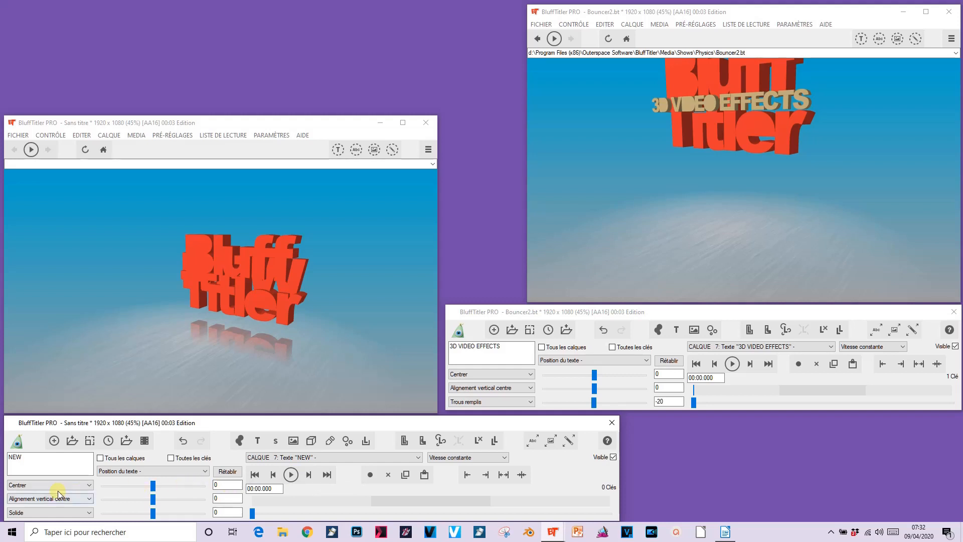
click(28, 458)
drag(27, 457, 2, 450)
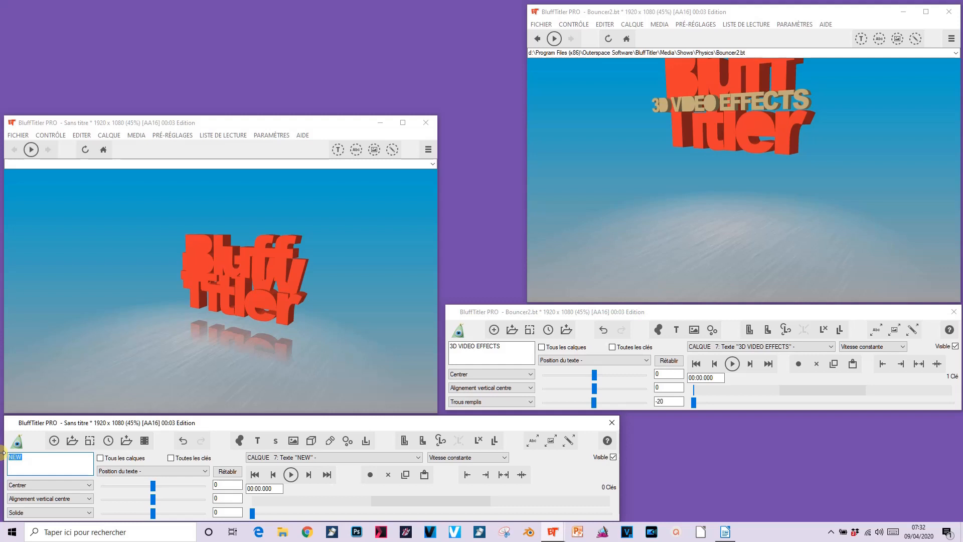
text(3D VIDEO E)
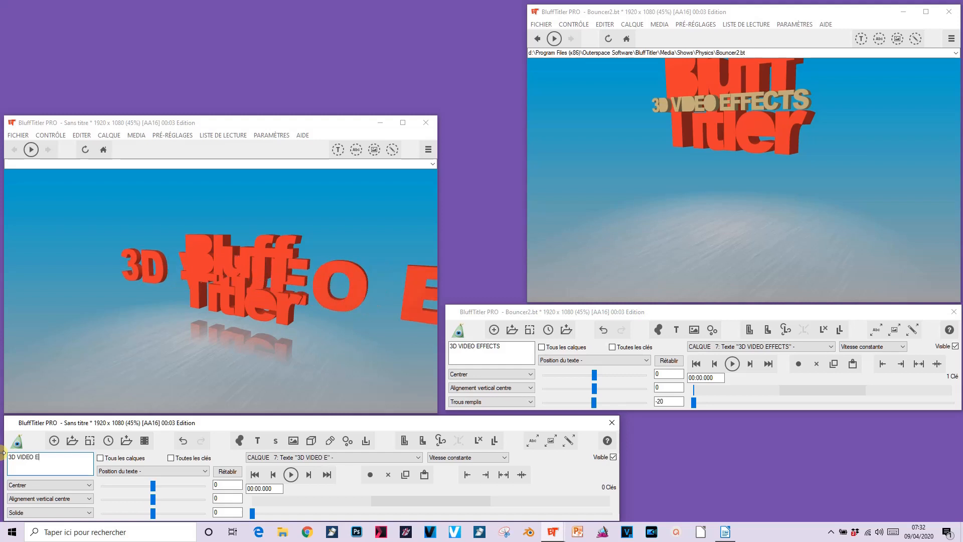
text(FFECTS)
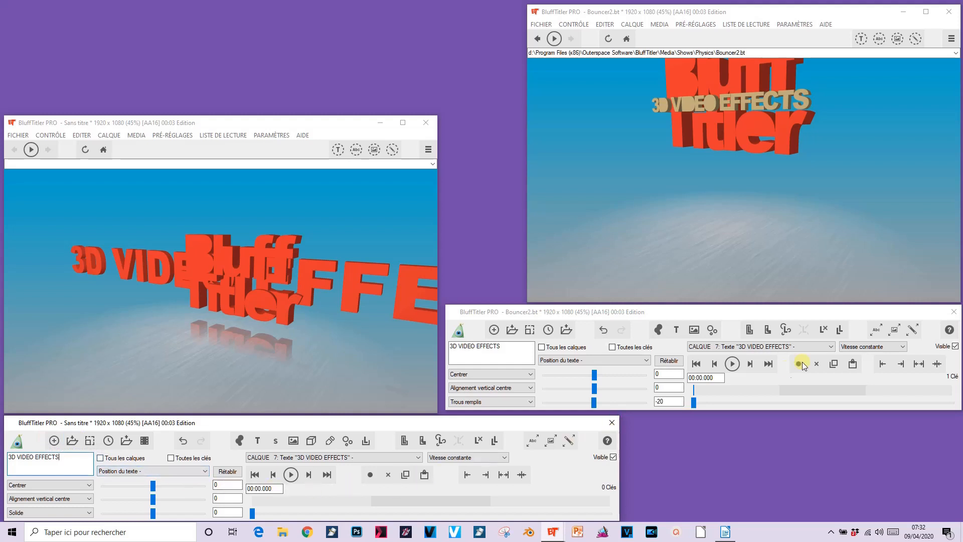
Check the model's font settings, then set the new 3D VIDEO EFFECTS layer's kerning to Crénage optique and its third text position value to -20.
click(878, 332)
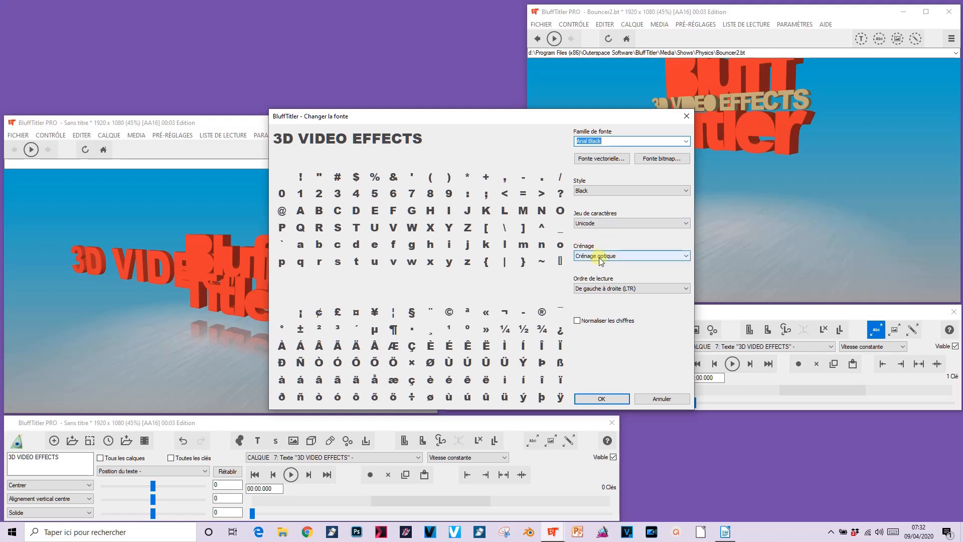
click(599, 400)
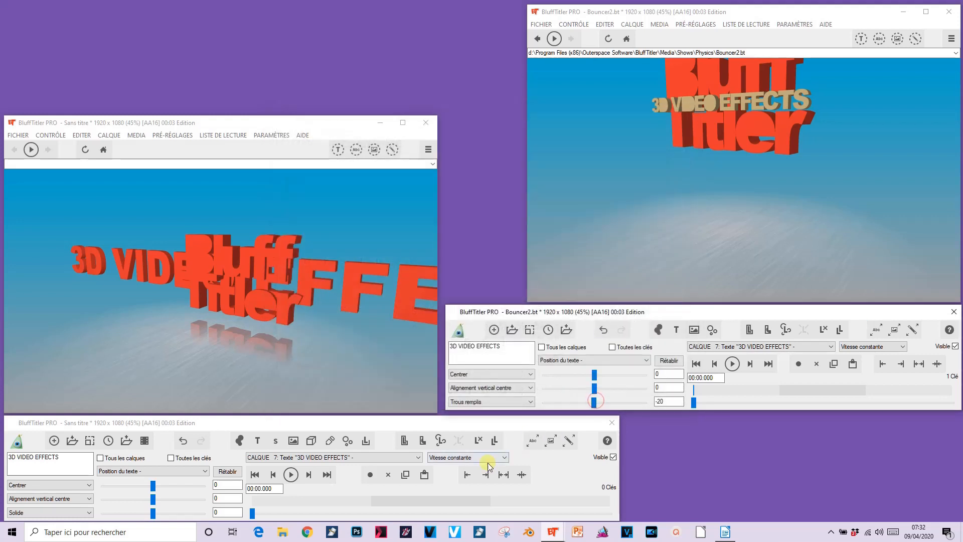
click(533, 441)
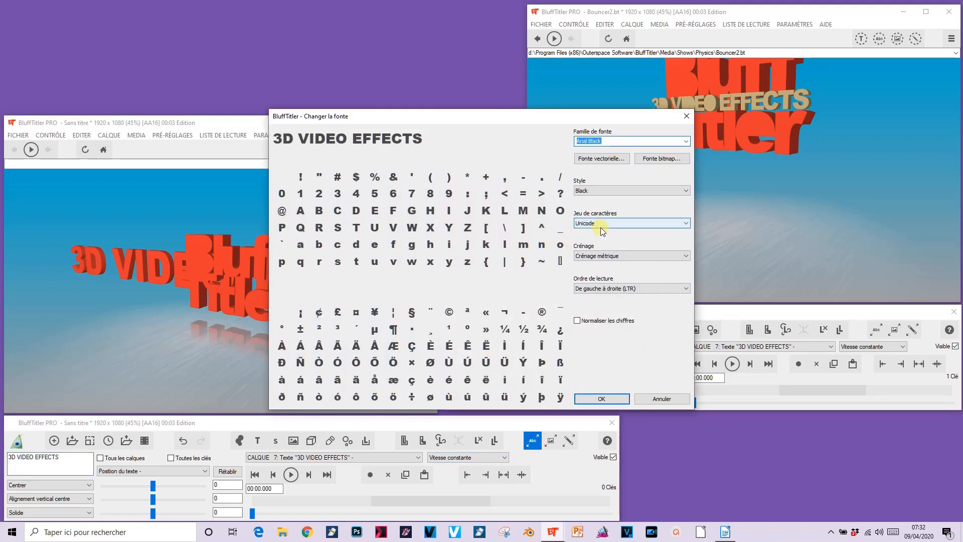
click(607, 255)
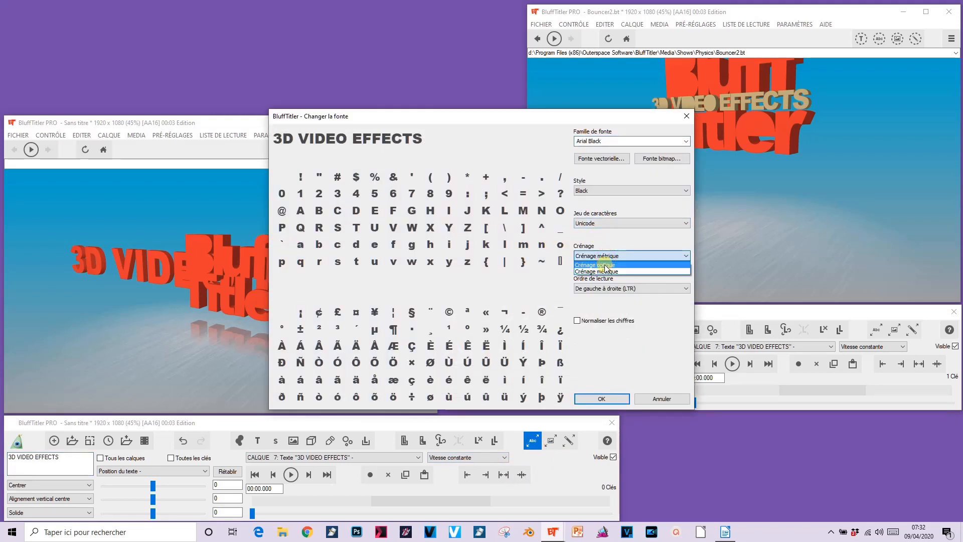
click(605, 265)
click(592, 397)
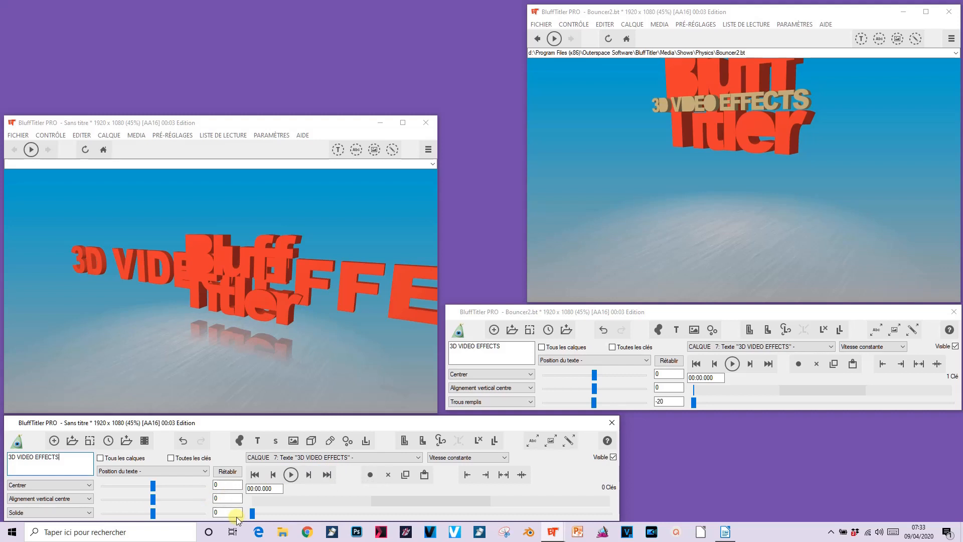
double_click(225, 511)
text(-20)
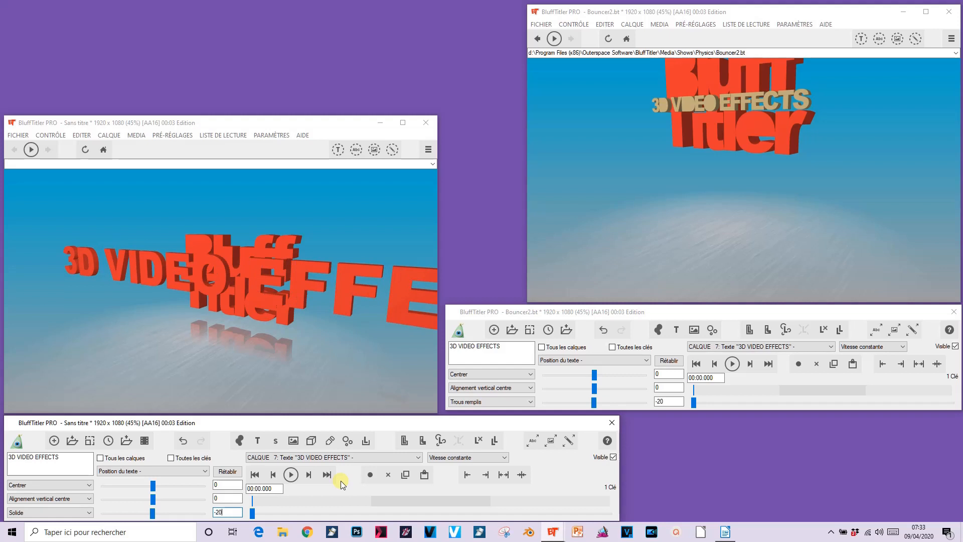
Check the model's font size (Taille de la fonte) and set the new 3D VIDEO EFFECTS layer's font size to 0.3.
click(598, 361)
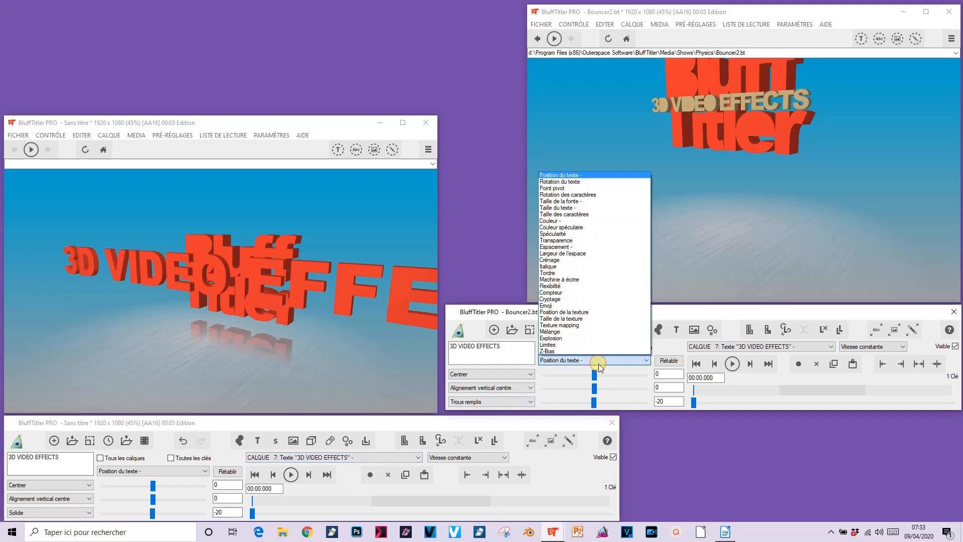
click(580, 201)
click(234, 498)
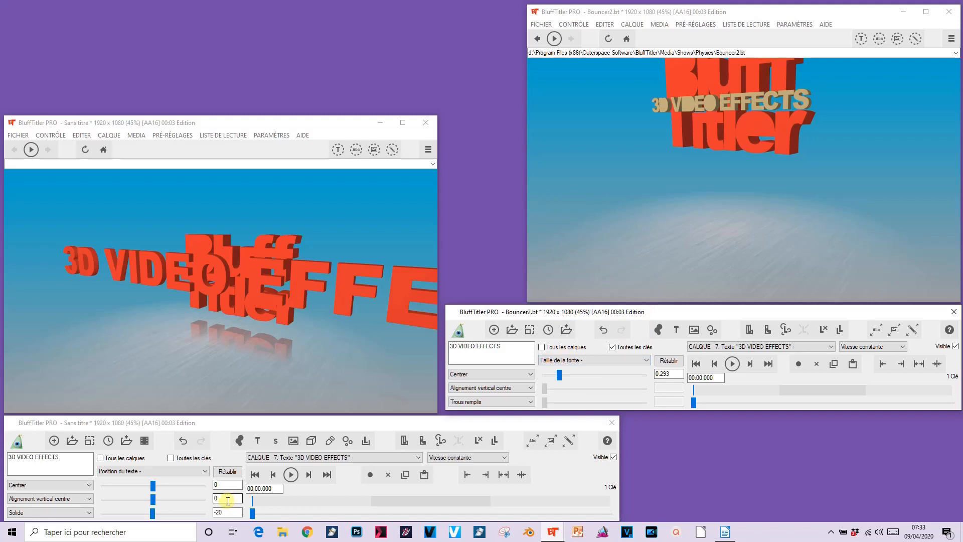
click(151, 471)
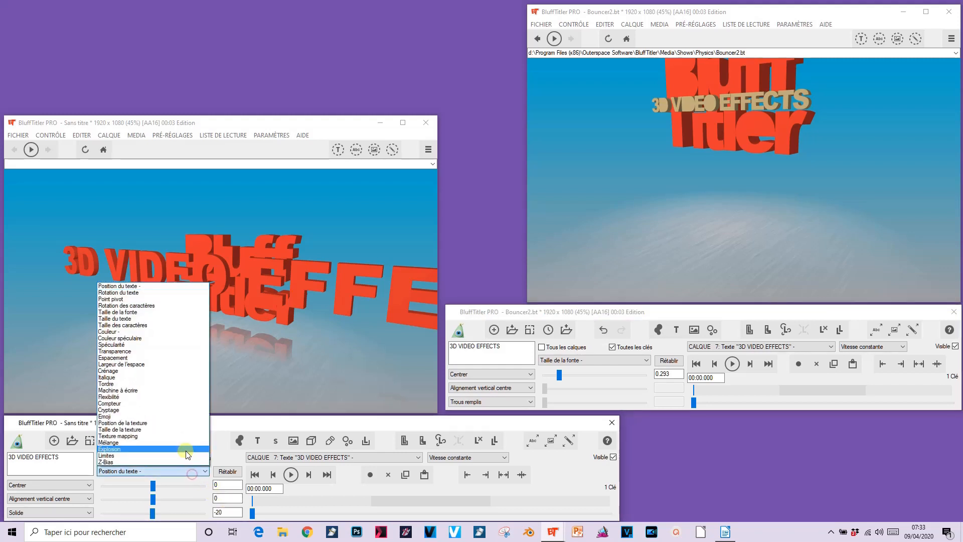
click(145, 312)
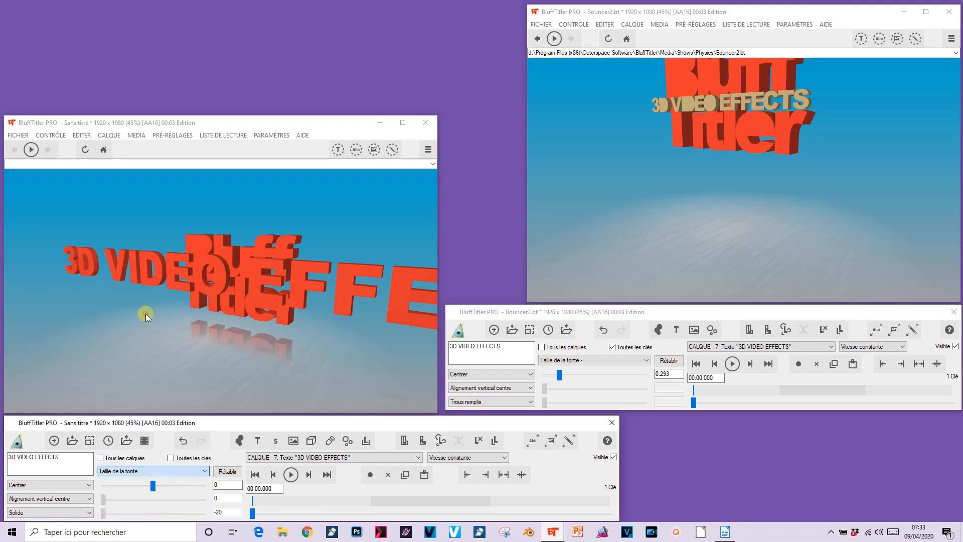
text(0)
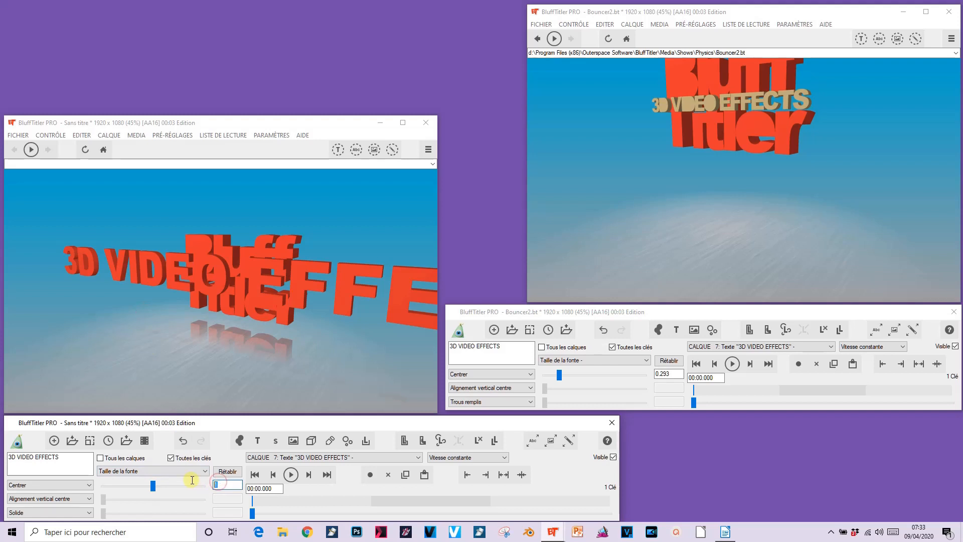
text(.3)
Check the model's text size (Taille du texte) and set the new 3D VIDEO EFFECTS layer's third text size value to 2.
click(574, 361)
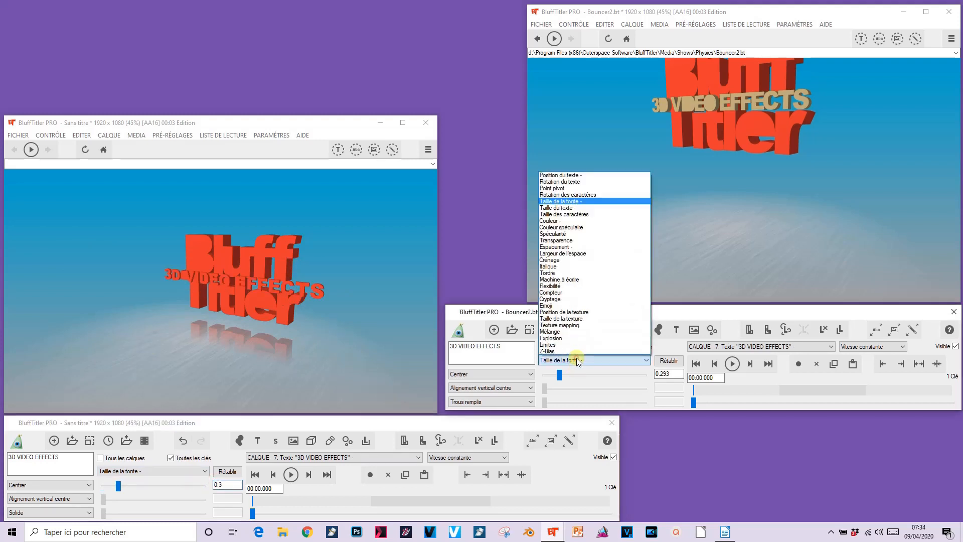
click(568, 207)
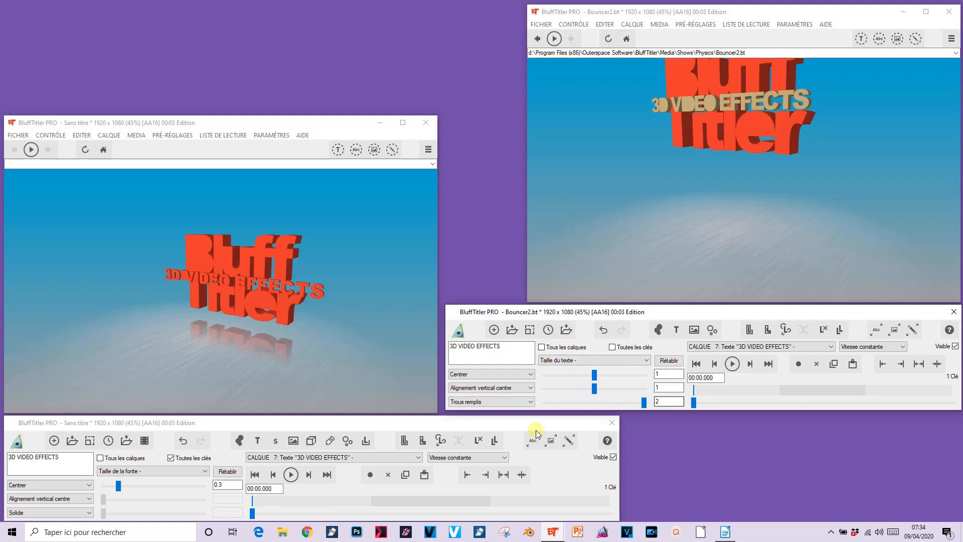
click(134, 472)
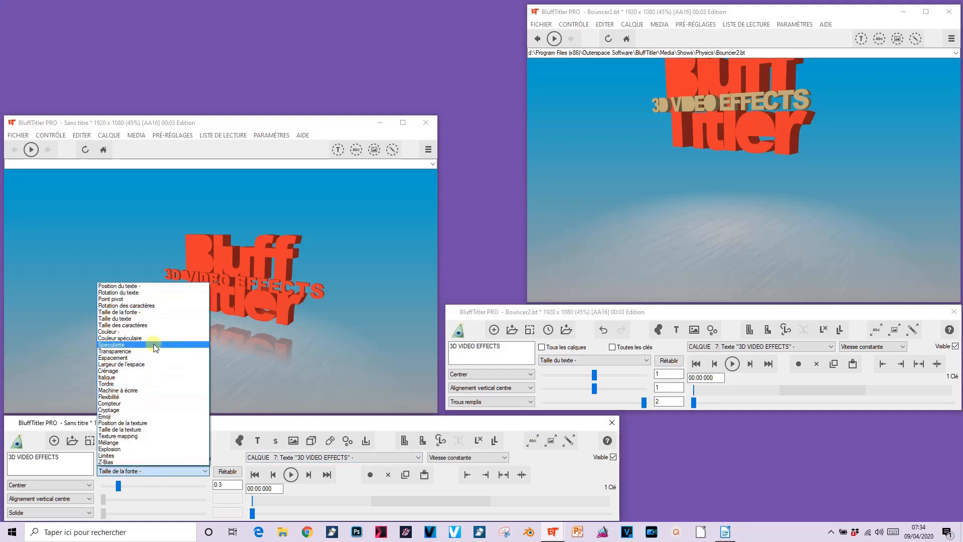
click(142, 319)
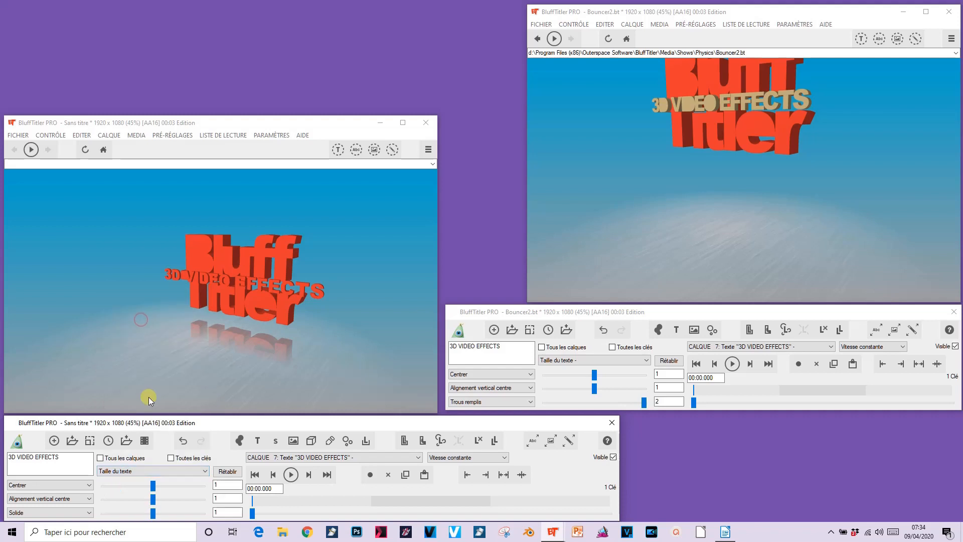
drag(153, 516, 272, 513)
Copy the model's text colour (Couleur) to the new 3D VIDEO EFFECTS layer, setting its values to 200, 178 and 126.
click(592, 360)
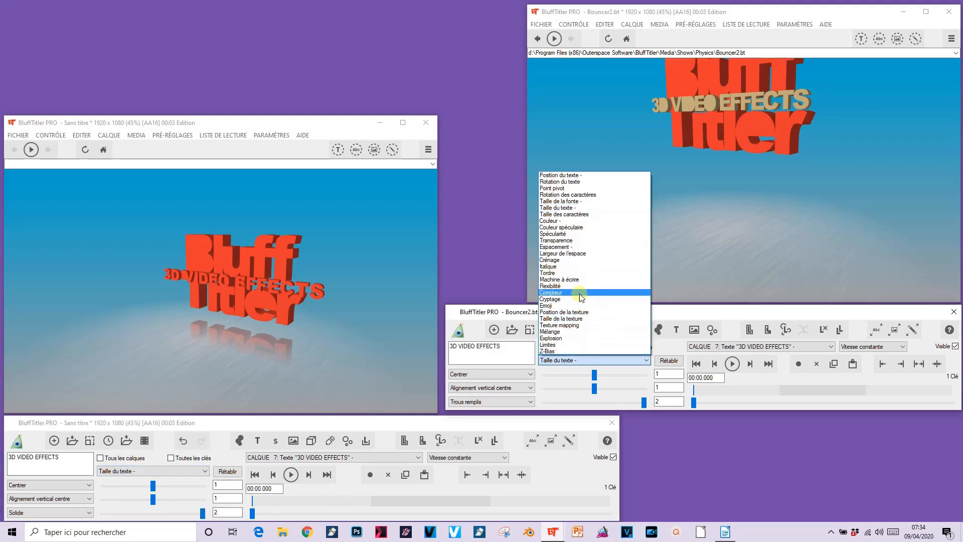
click(574, 220)
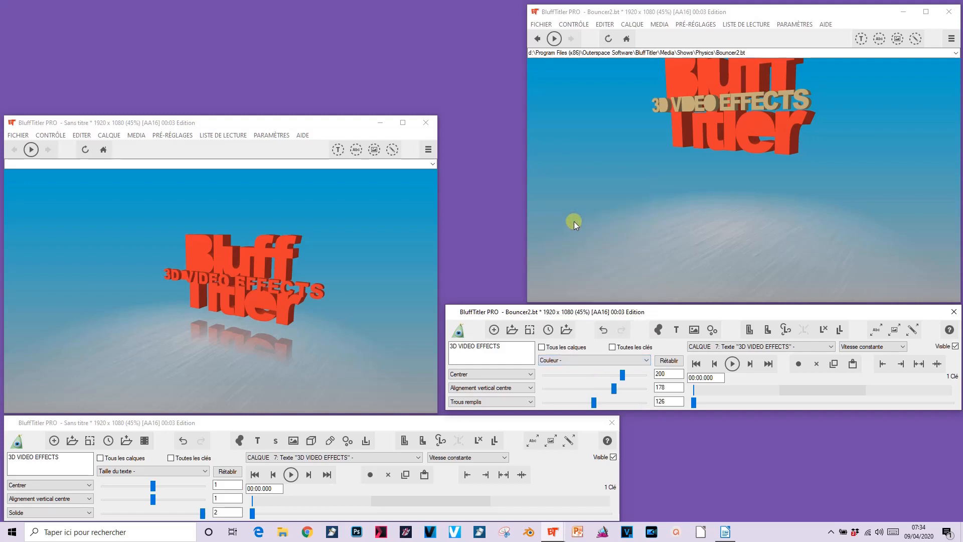
click(670, 391)
click(173, 470)
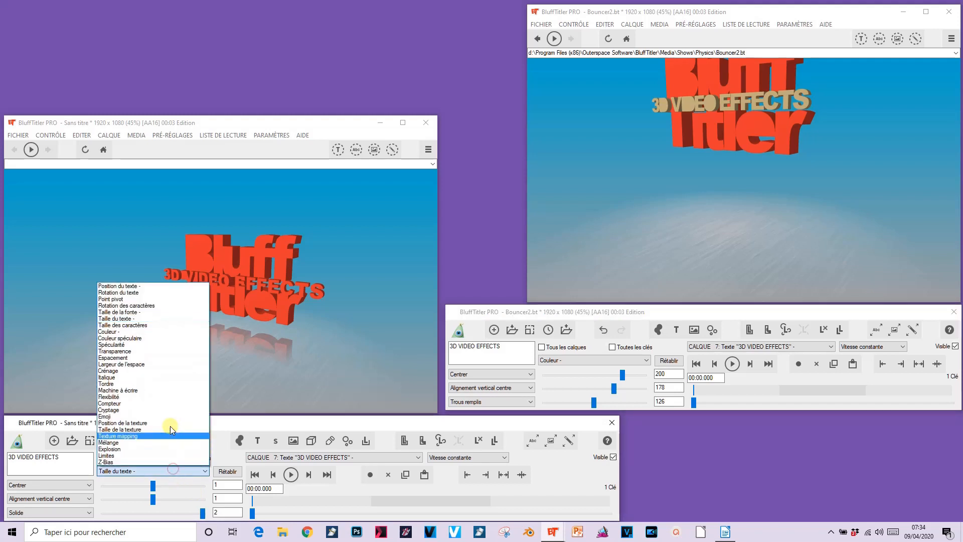
click(146, 332)
click(228, 485)
key(BackSpace)
key(BackSpace)
key(BackSpace)
text(200)
key(Tab)
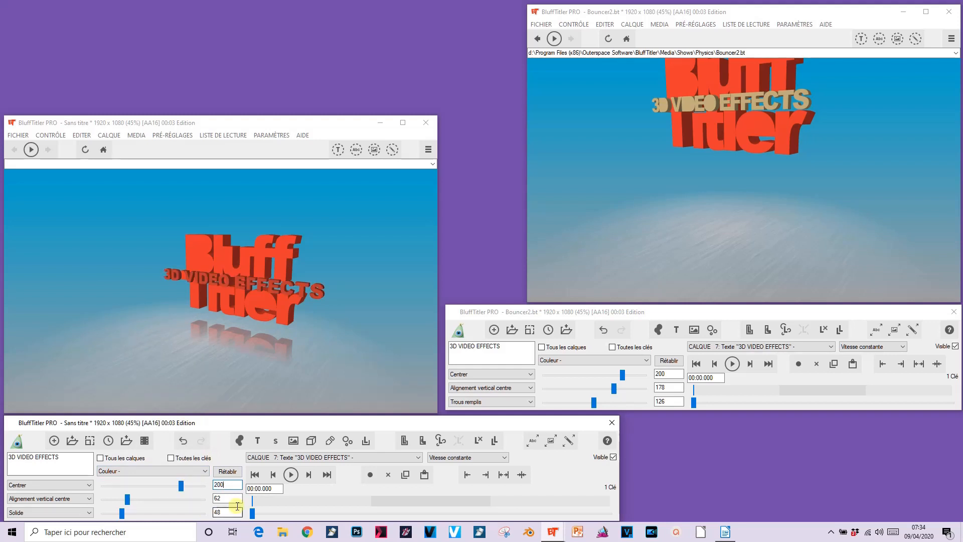
text(178)
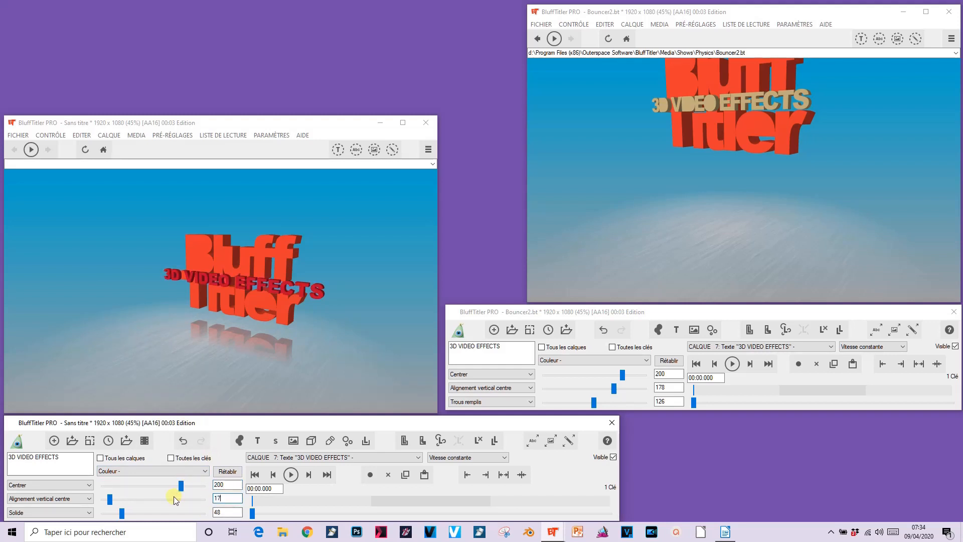
double_click(226, 512)
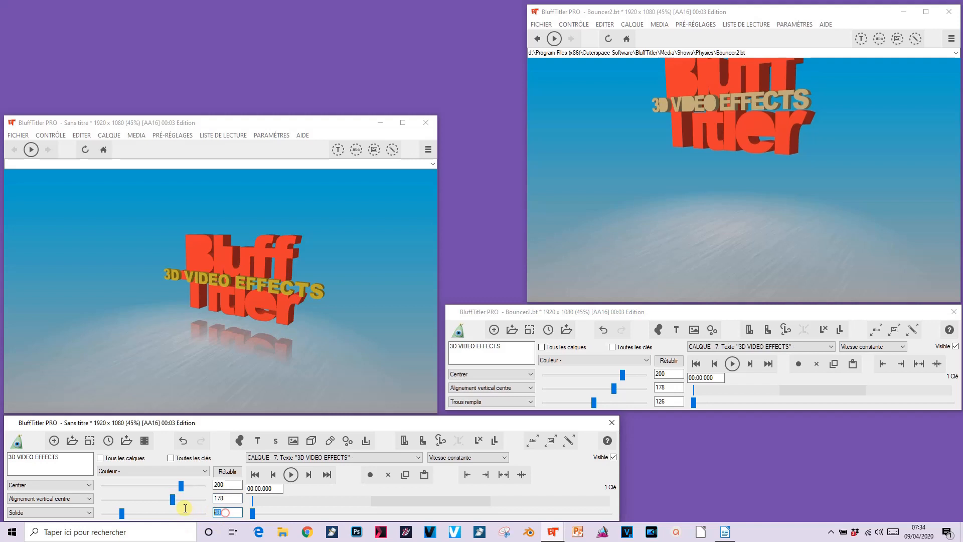
text(126)
Following the model, set the new 3D VIDEO EFFECTS layer's first spacing (Espacement) value to 0 and its text style to Trous remplis.
click(589, 358)
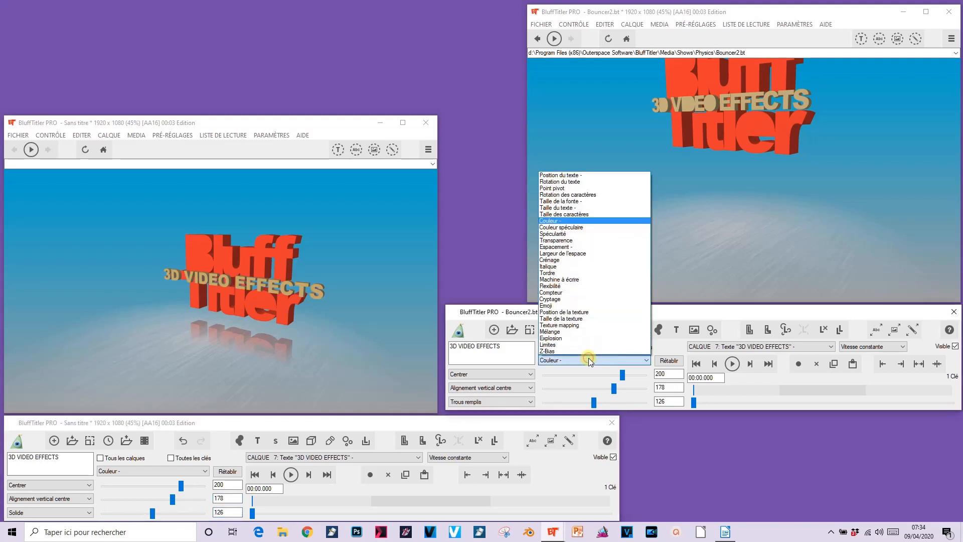
click(568, 246)
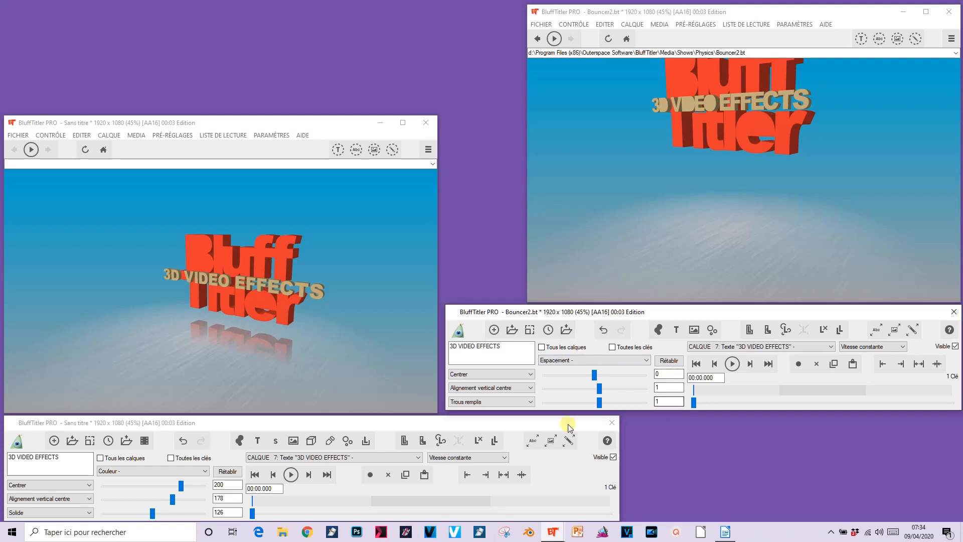
click(172, 470)
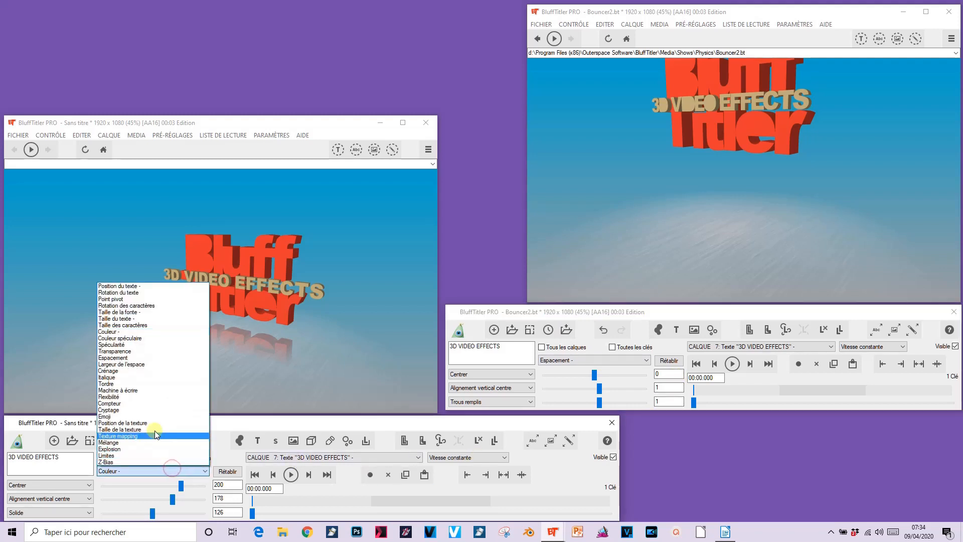
click(133, 358)
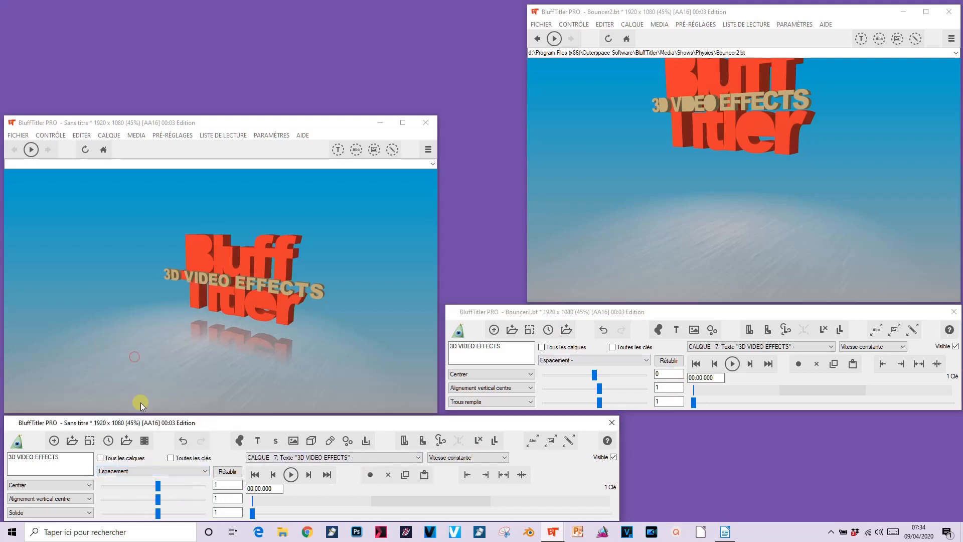
drag(222, 485, 193, 483)
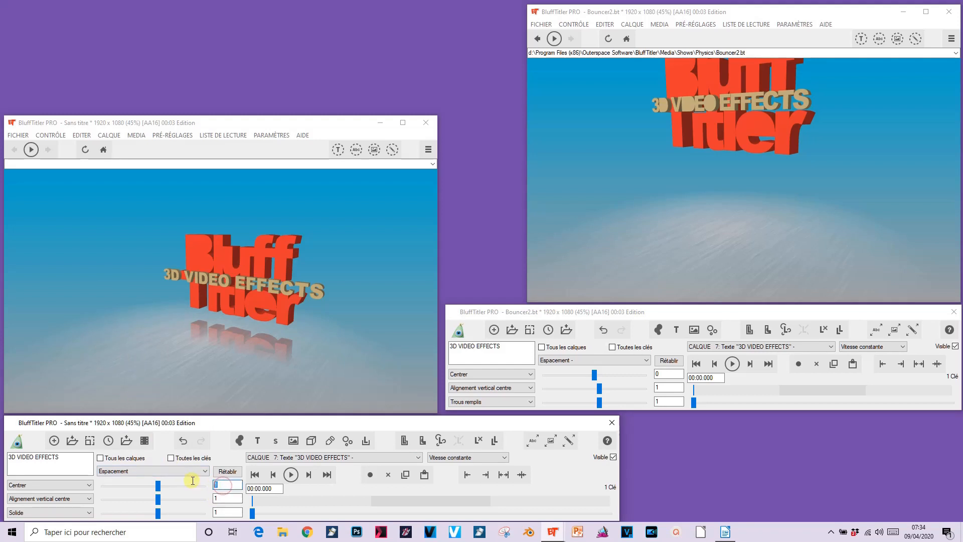
text(0)
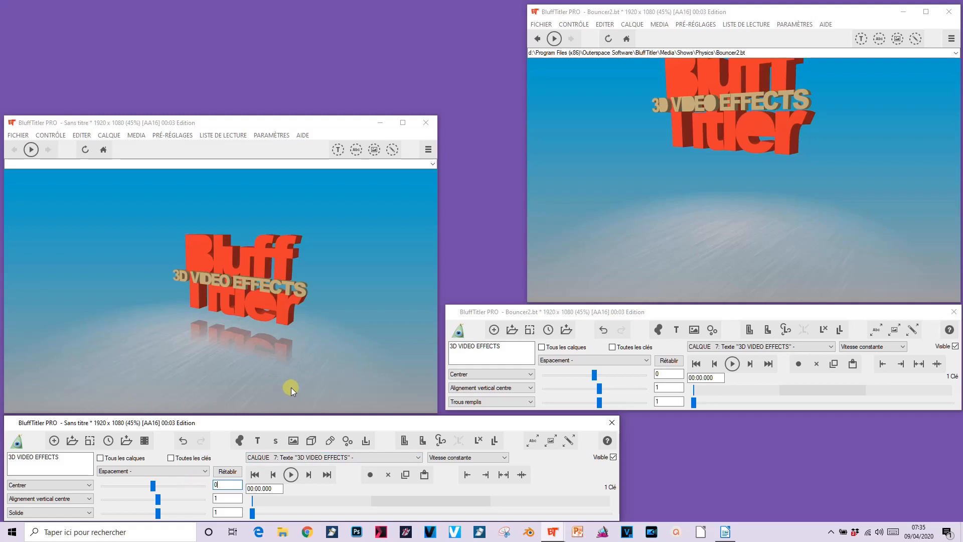
click(34, 513)
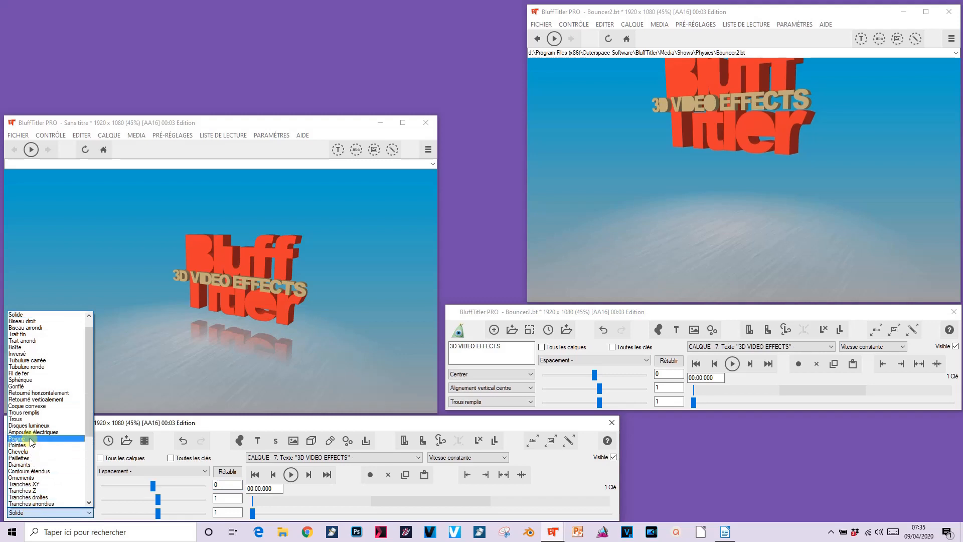
click(38, 413)
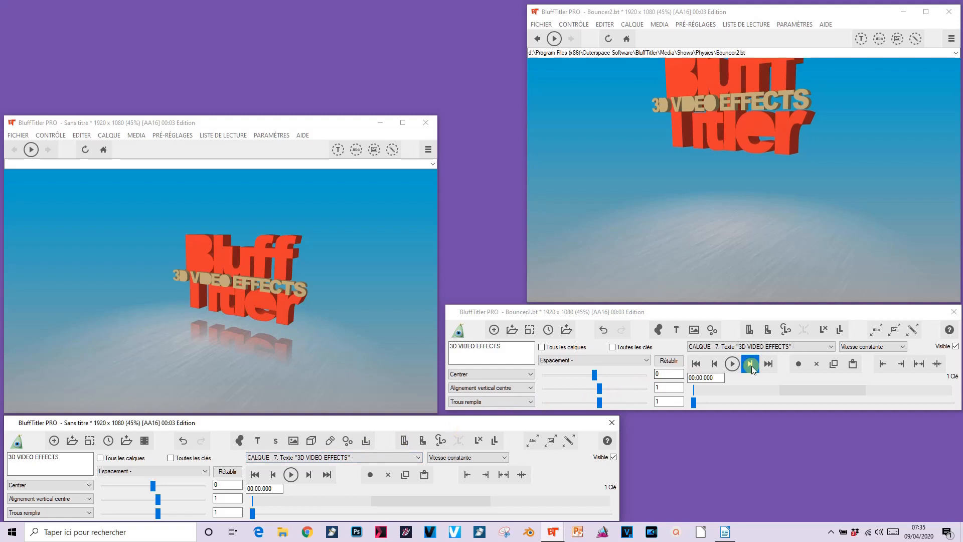
Display the container layer (Conteneur) in both the model and the new show.
click(762, 347)
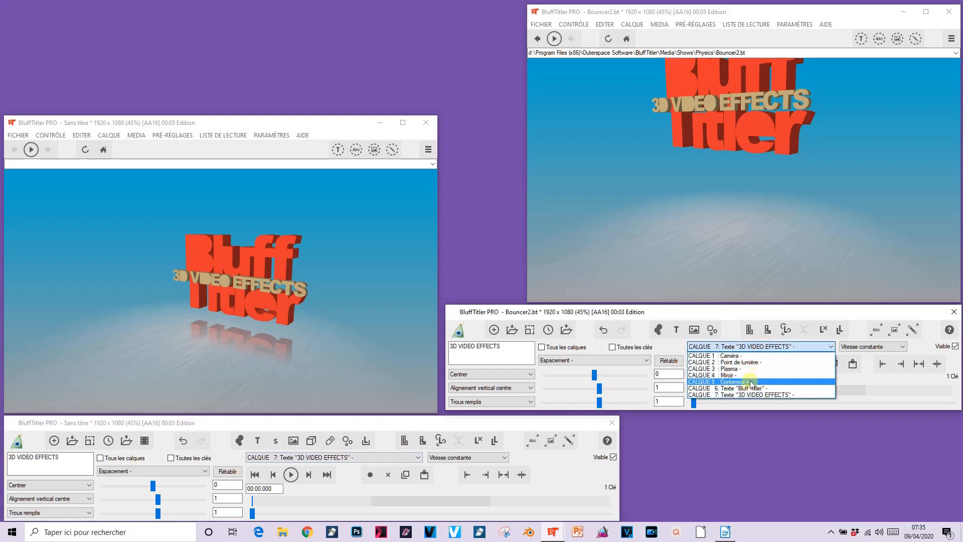
click(751, 382)
click(286, 457)
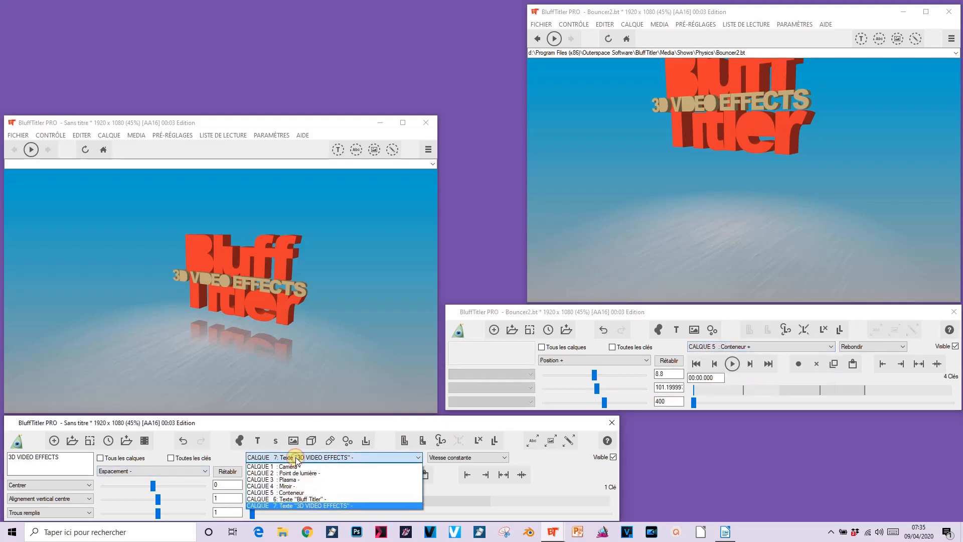
click(297, 493)
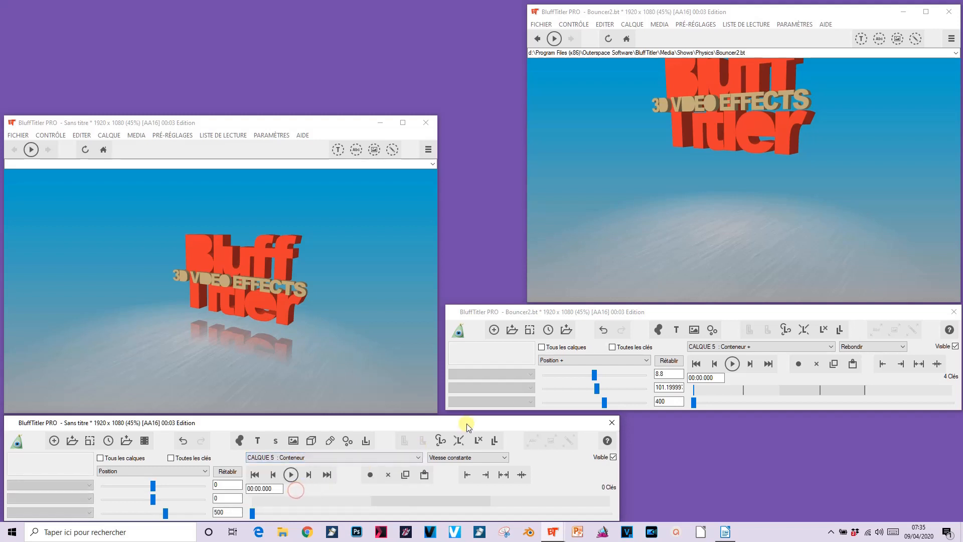
click(606, 361)
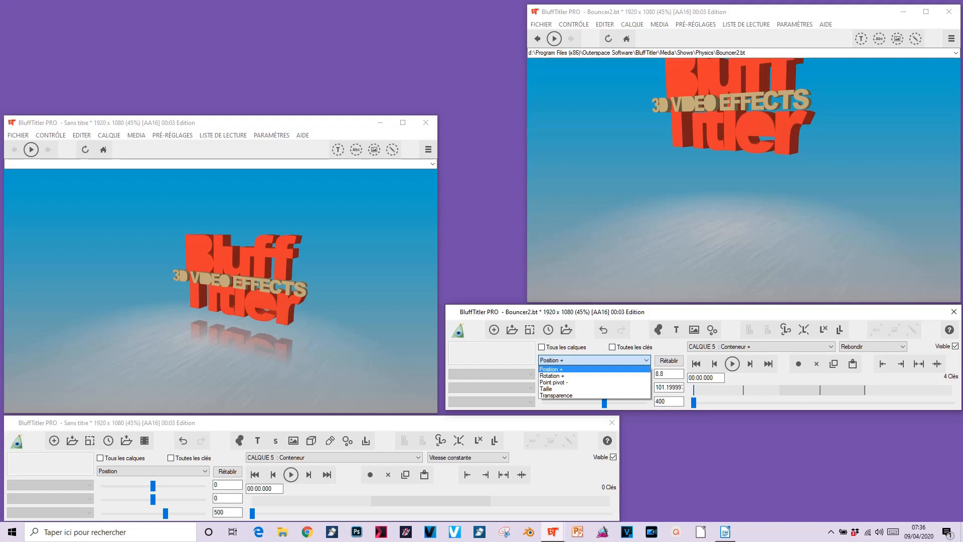
key(alt+Tab)
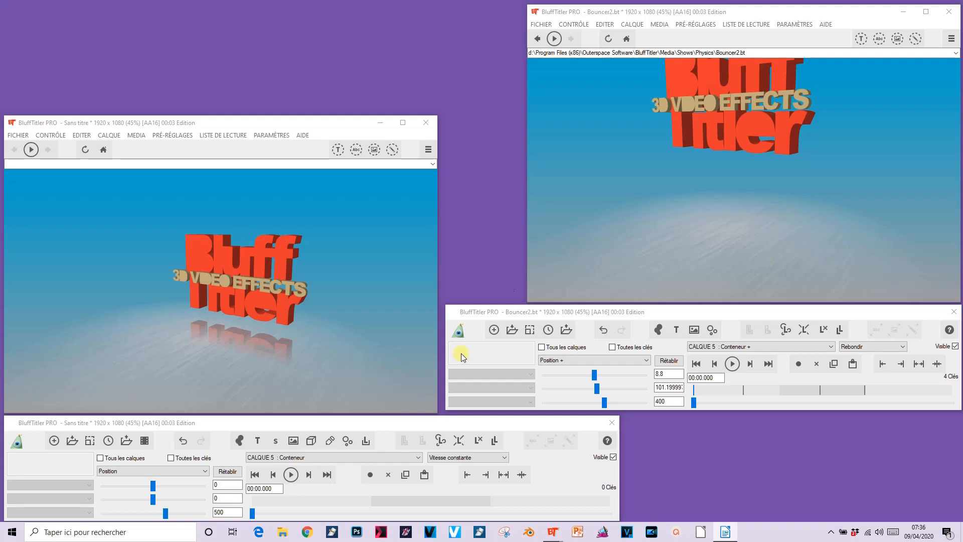
Check the model container's pivot point (Point pivot) and set the new container's second and third pivot values to -57 and 12.
click(594, 359)
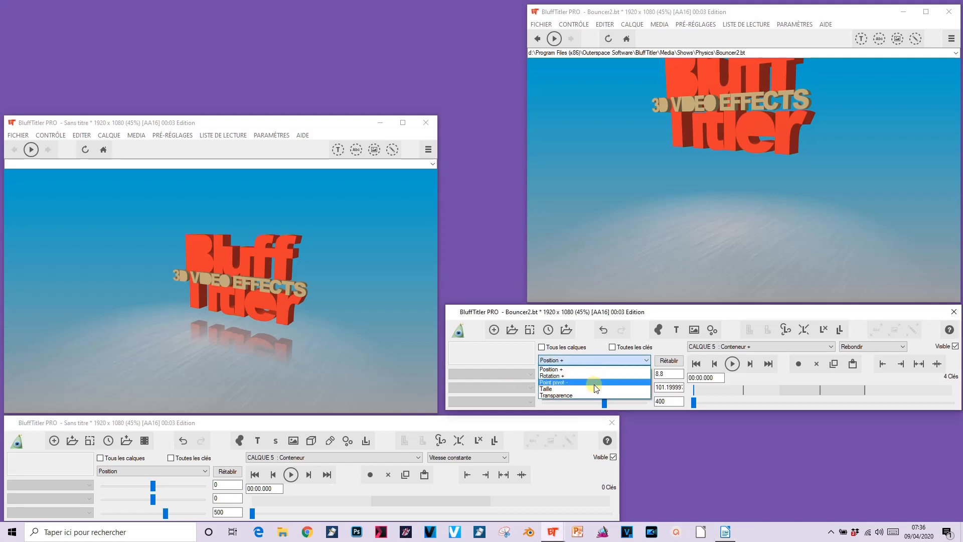
click(595, 384)
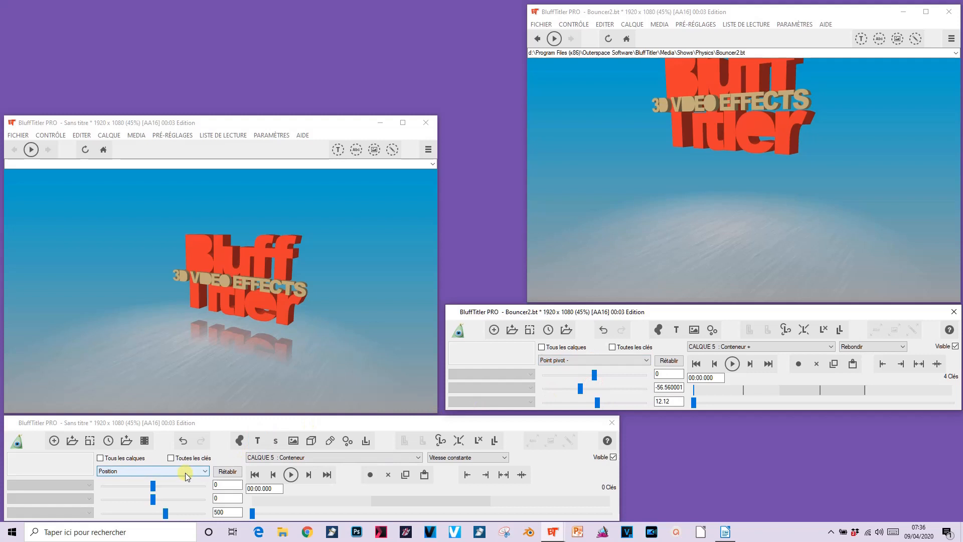
click(162, 473)
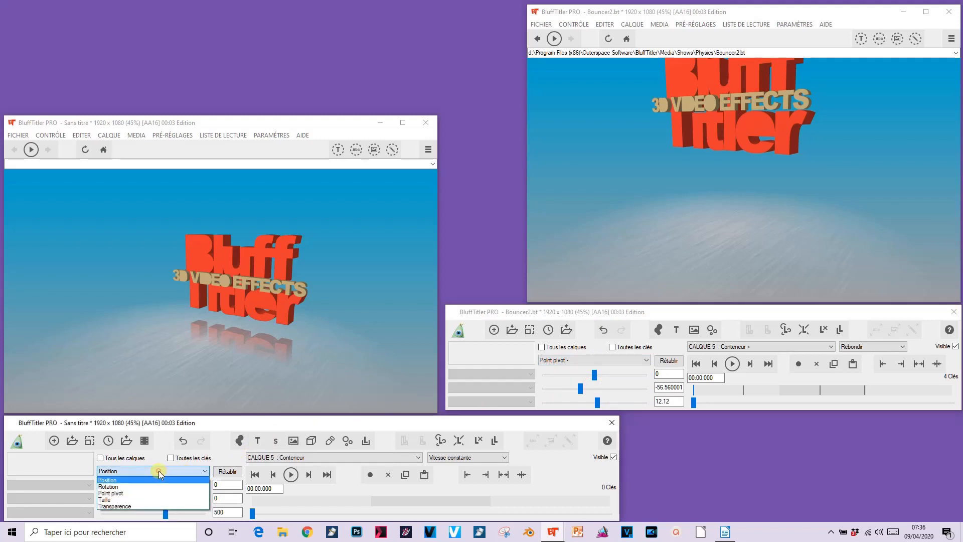
click(133, 494)
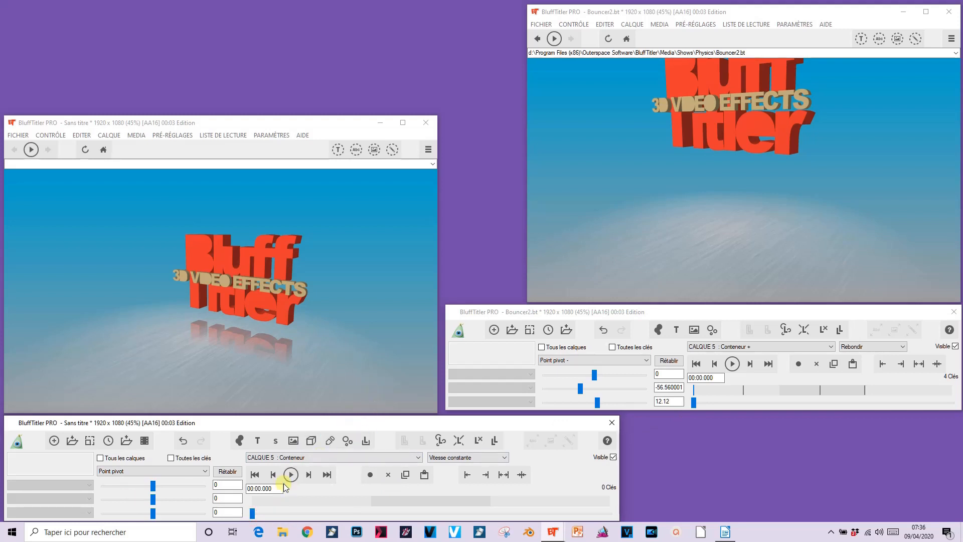
key(Tab)
text(-57)
key(Tab)
text(12)
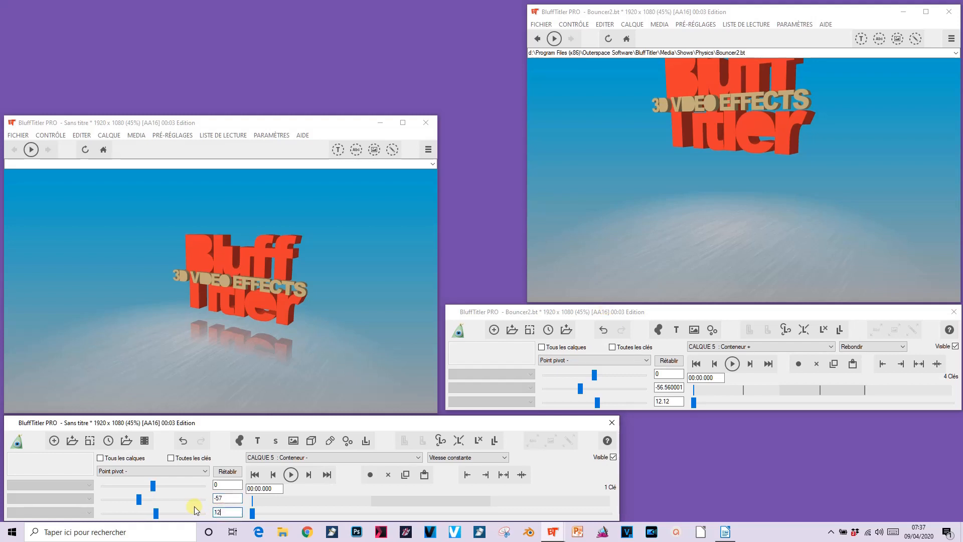
Display the position of the container in both shows and, following the model, set the new container's starting position to 9, 101 and 400.
click(583, 360)
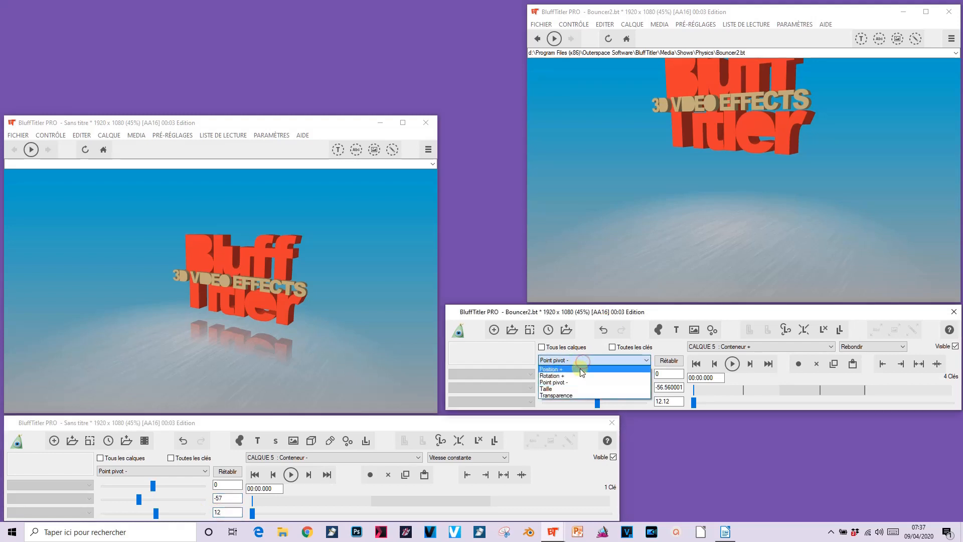
click(580, 369)
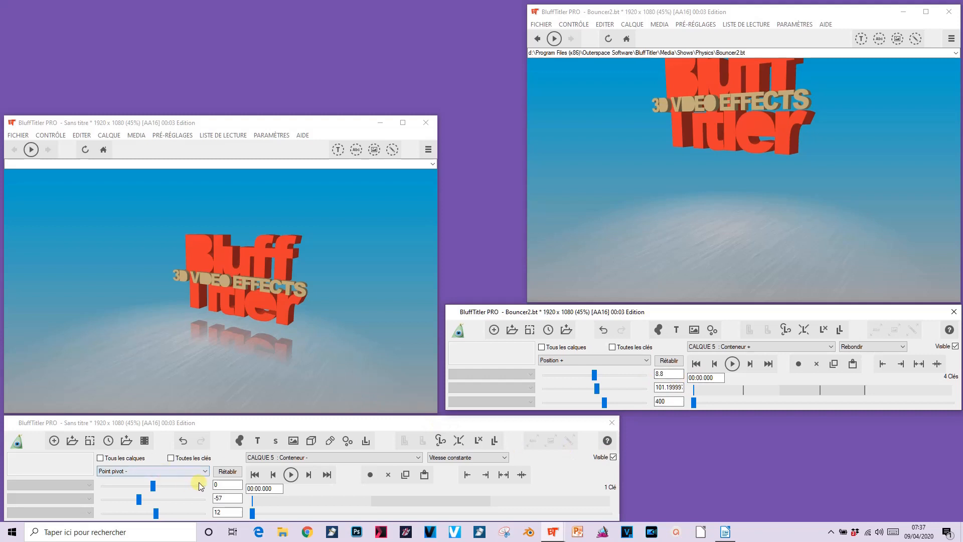
click(173, 471)
click(159, 483)
double_click(225, 484)
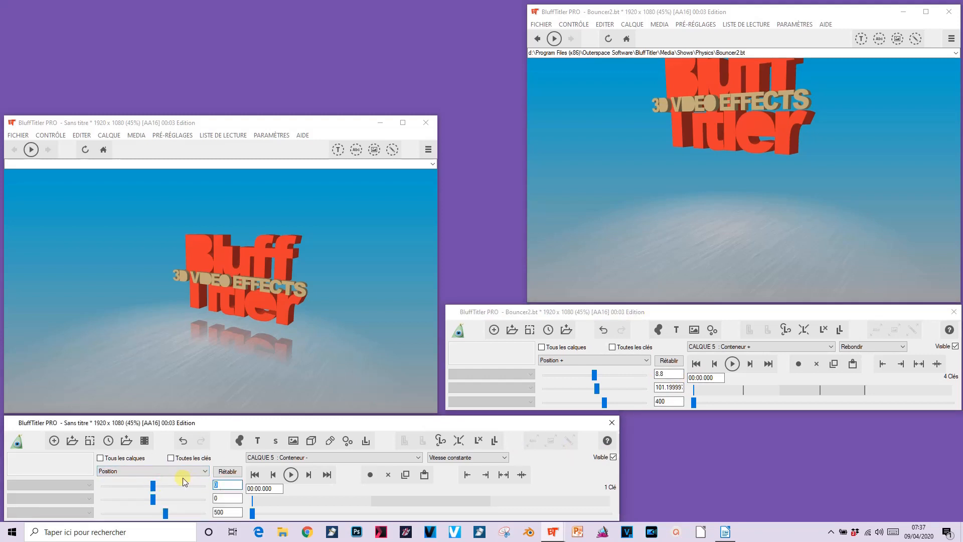
text(9)
double_click(221, 498)
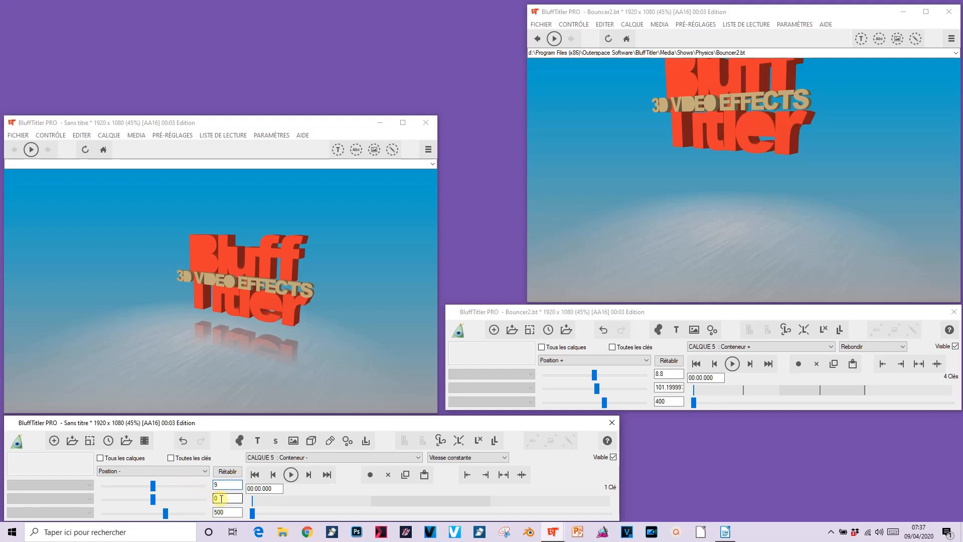
text(101)
double_click(228, 511)
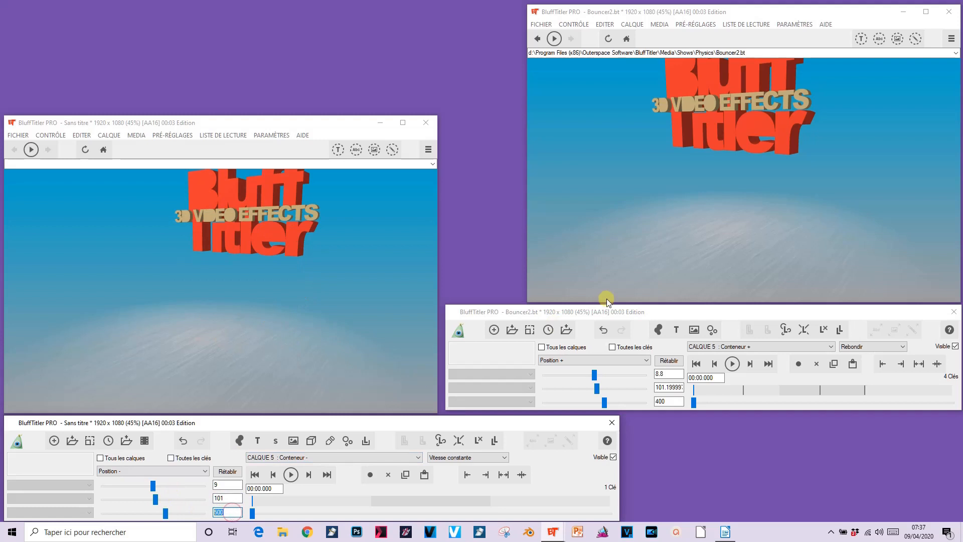
text(400)
At 00:00.500 on the new container's timeline, set the second position value to -14.
click(268, 489)
text(5)
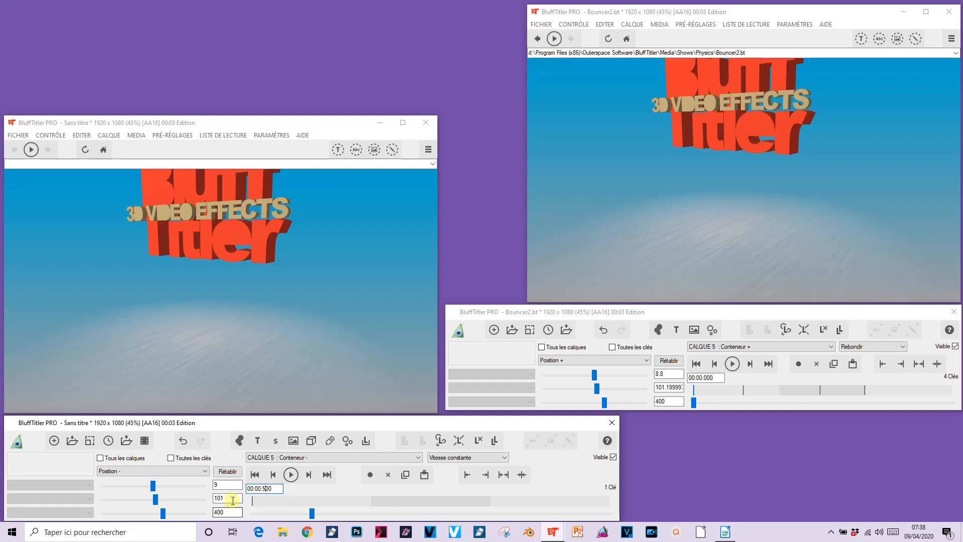
drag(233, 498, 186, 495)
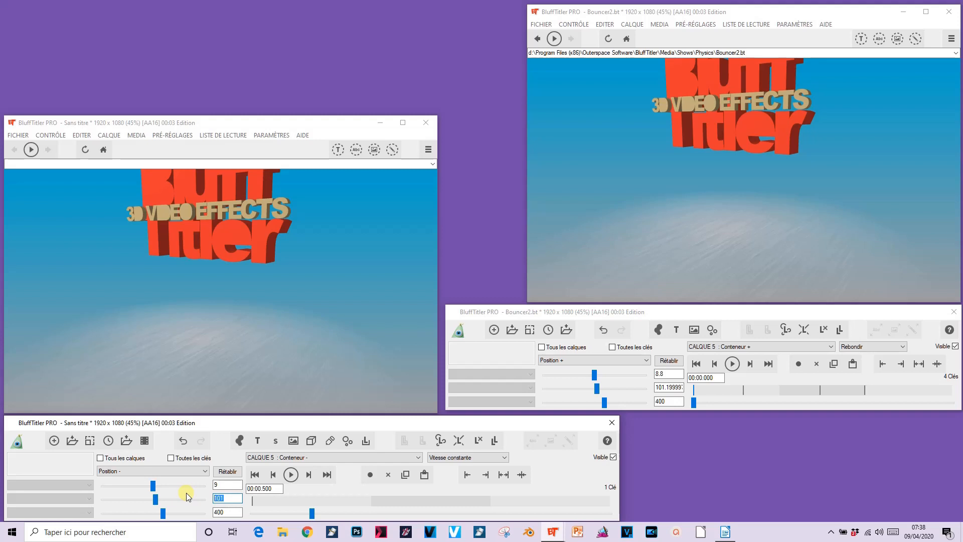
text(-14)
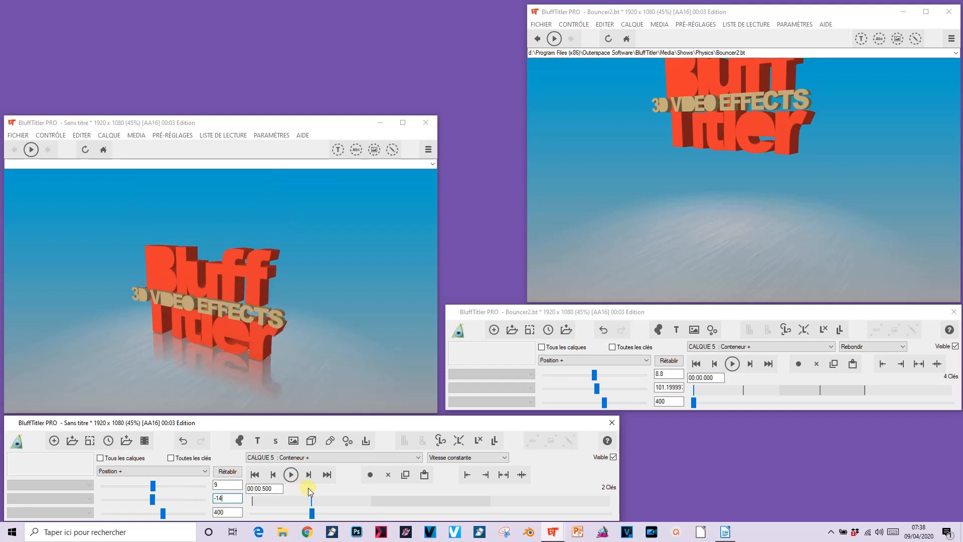
Add keys that hold the new container's position at 00:01.500 and 00:02.000.
click(261, 490)
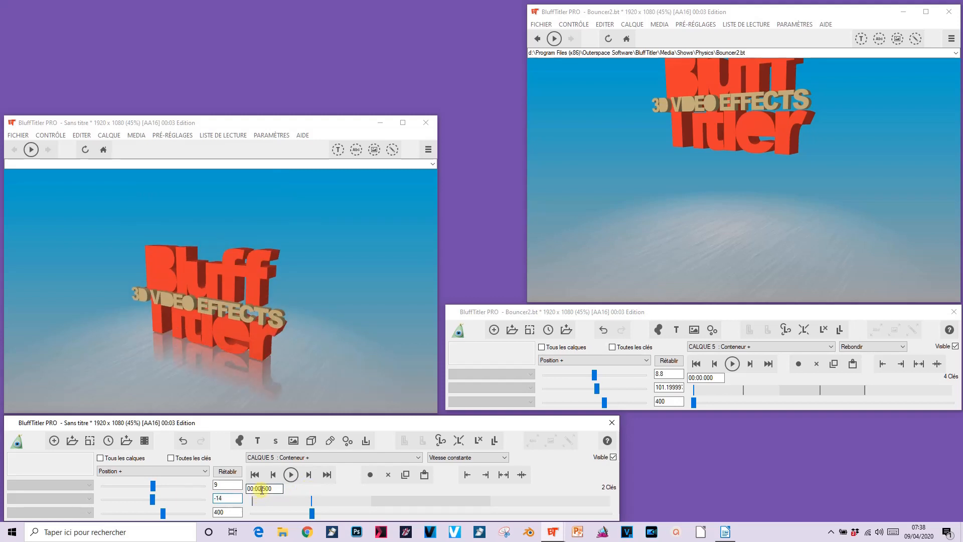
text(1)
click(369, 475)
click(490, 502)
click(371, 474)
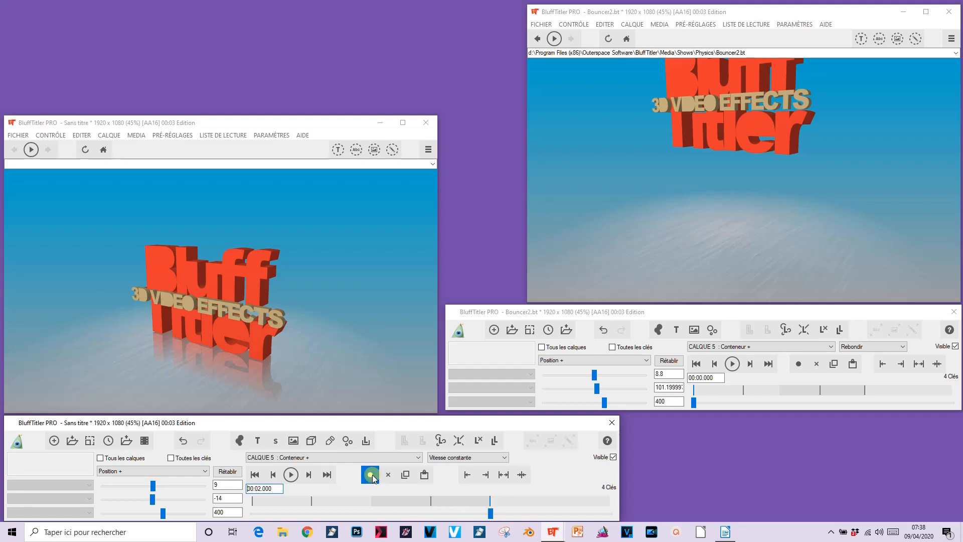
Return the new show to its first key, display the container's Rotation, and step through the model's keys to check its rotation values.
click(259, 478)
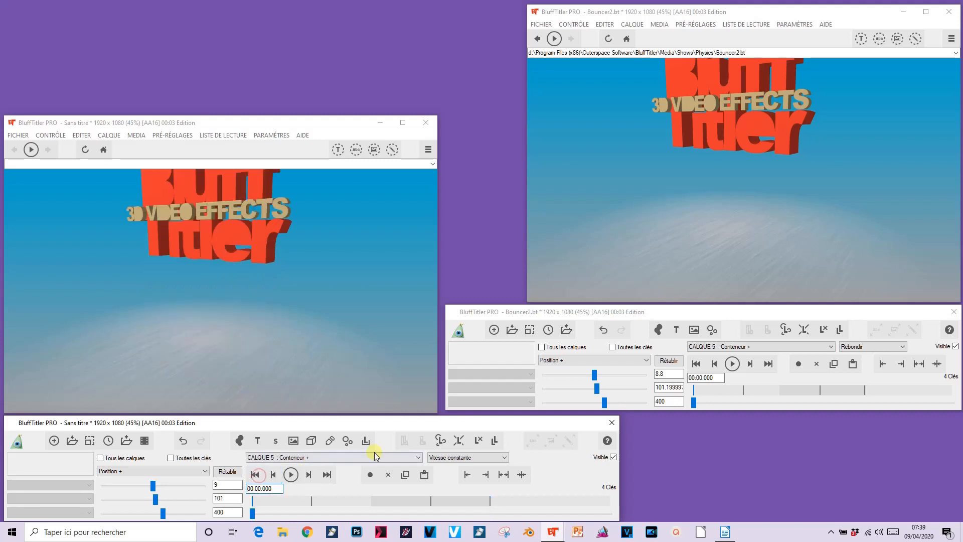
click(567, 360)
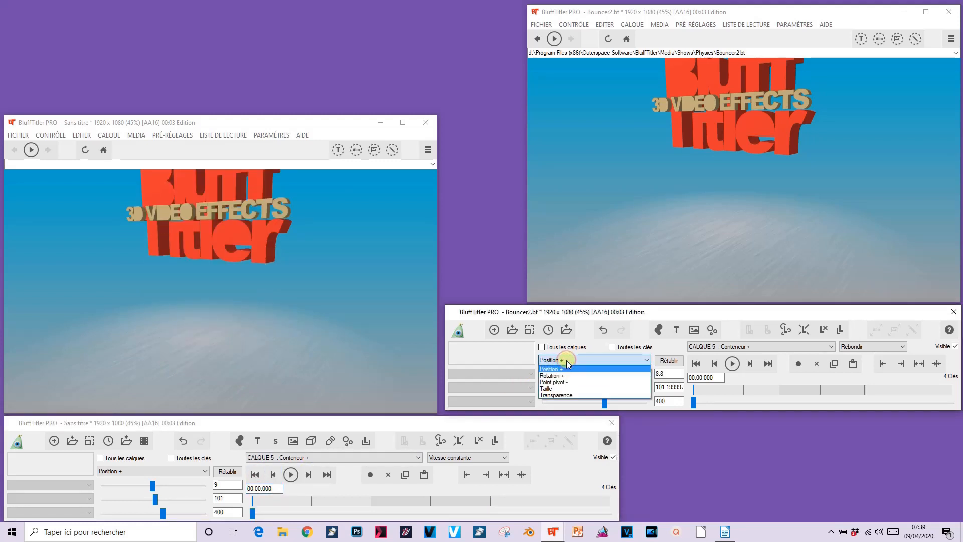
click(552, 376)
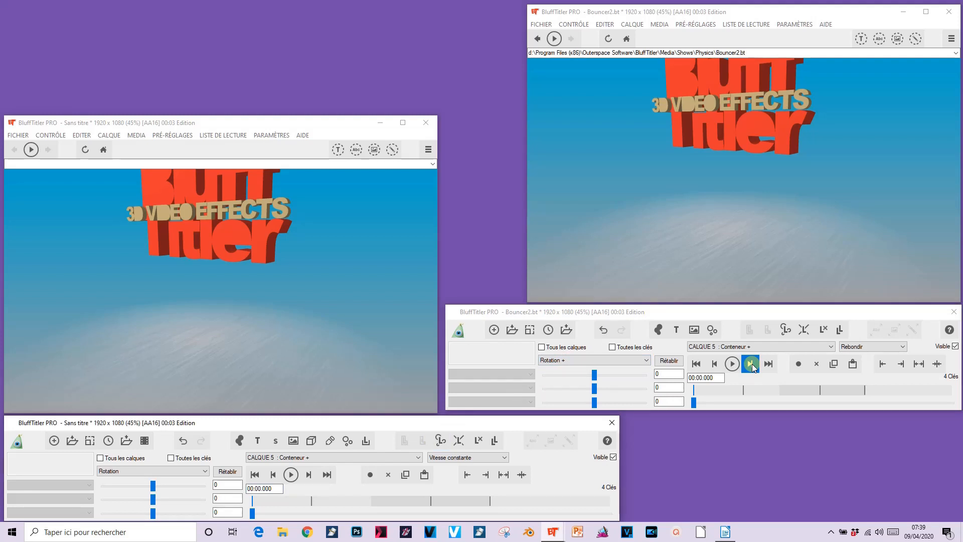
click(751, 365)
click(751, 364)
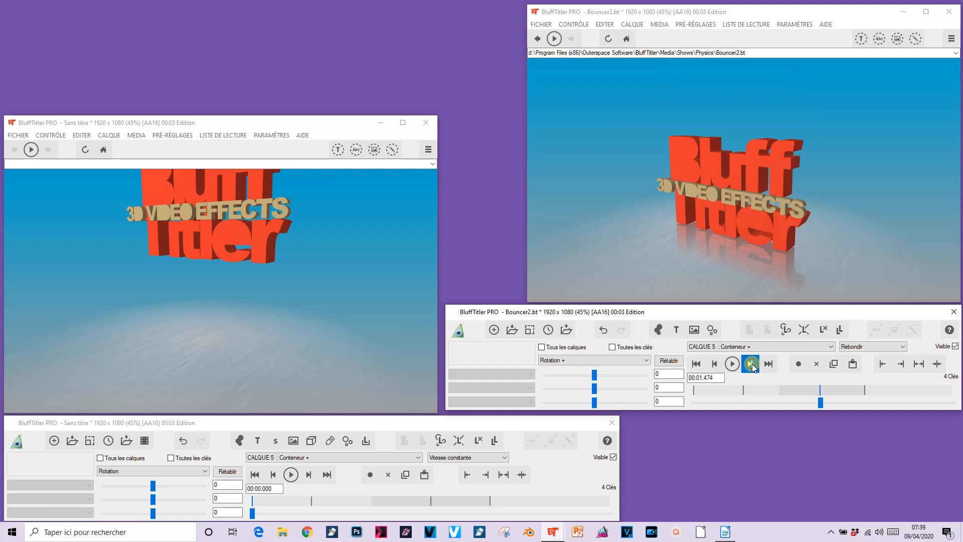
click(751, 365)
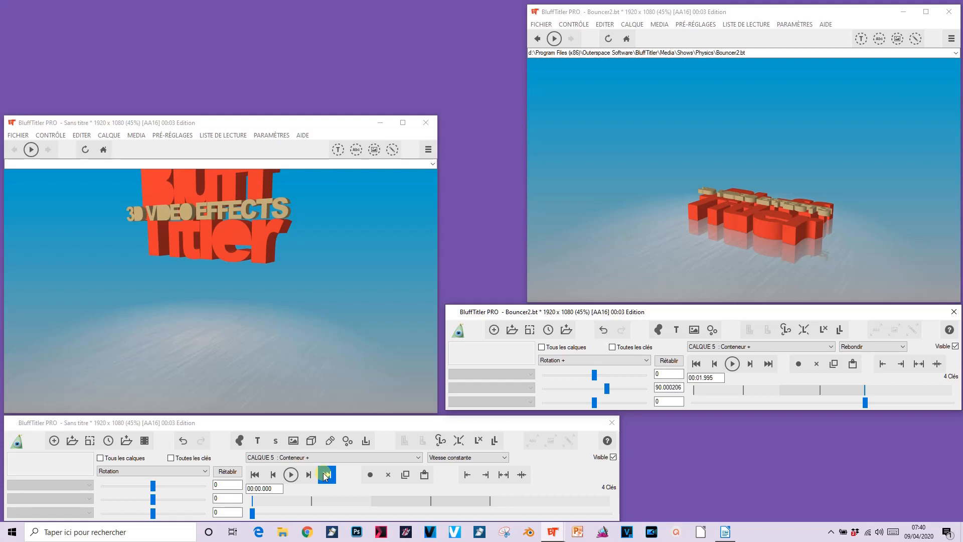
Set the new container's second rotation value to 90 at the 00:02.000 key.
click(309, 477)
click(310, 478)
click(309, 475)
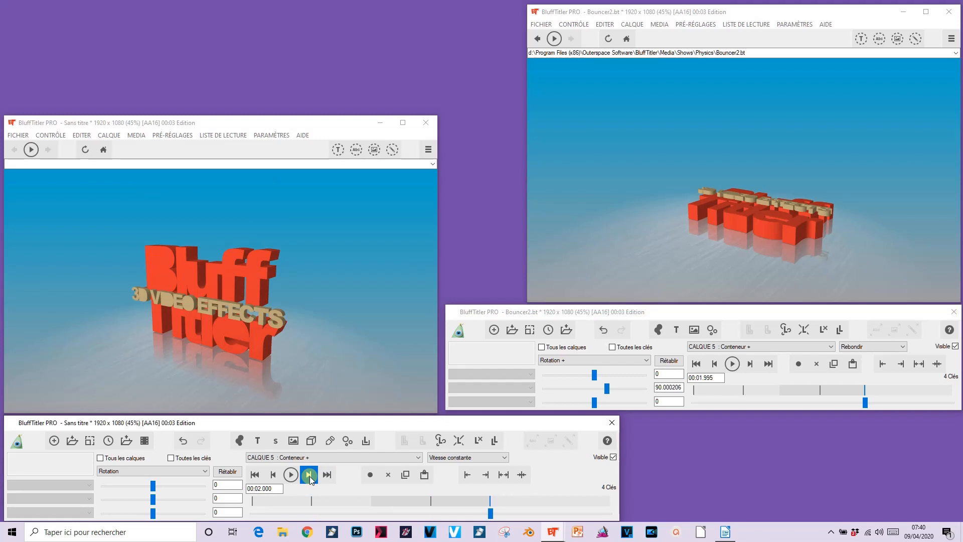
click(229, 498)
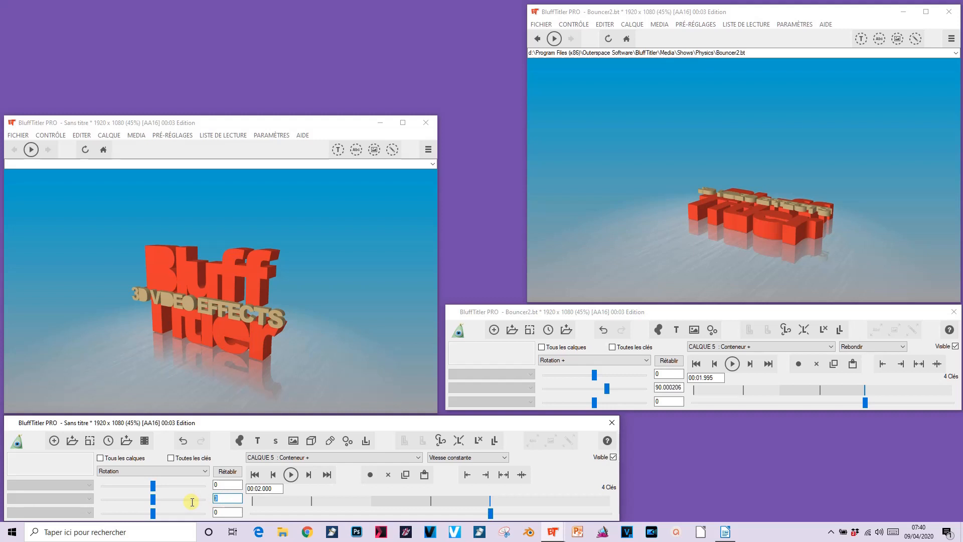
text(90)
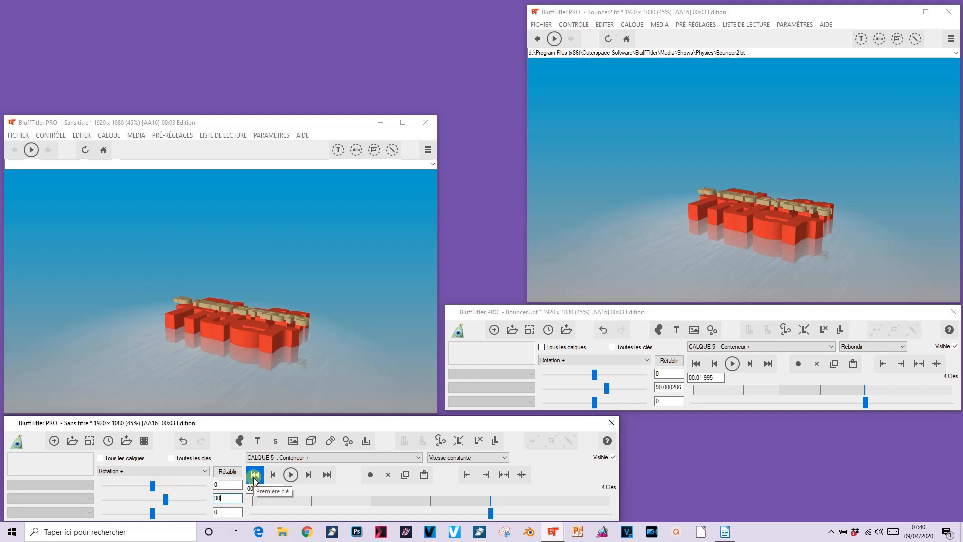
Play the new show from its first key and replay the model to compare the container's movement.
click(254, 475)
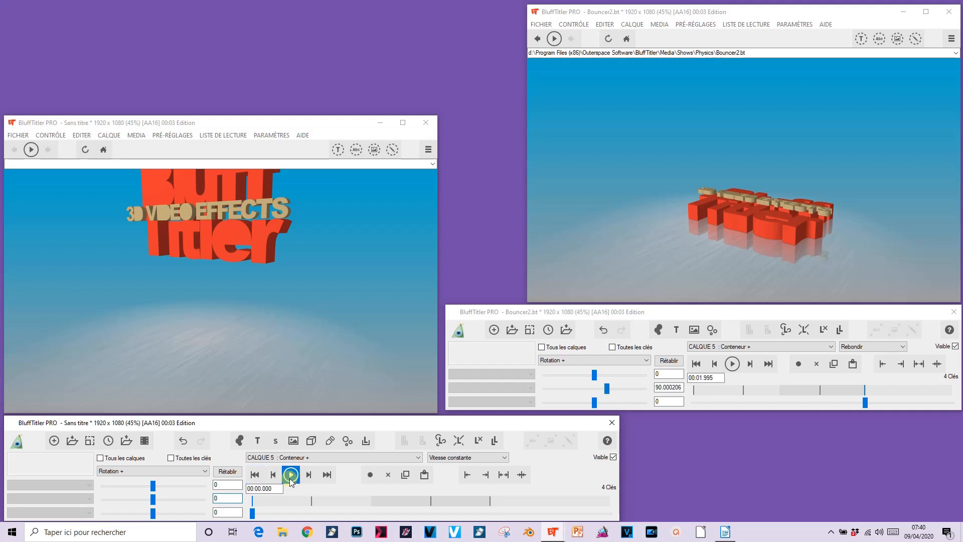
click(291, 475)
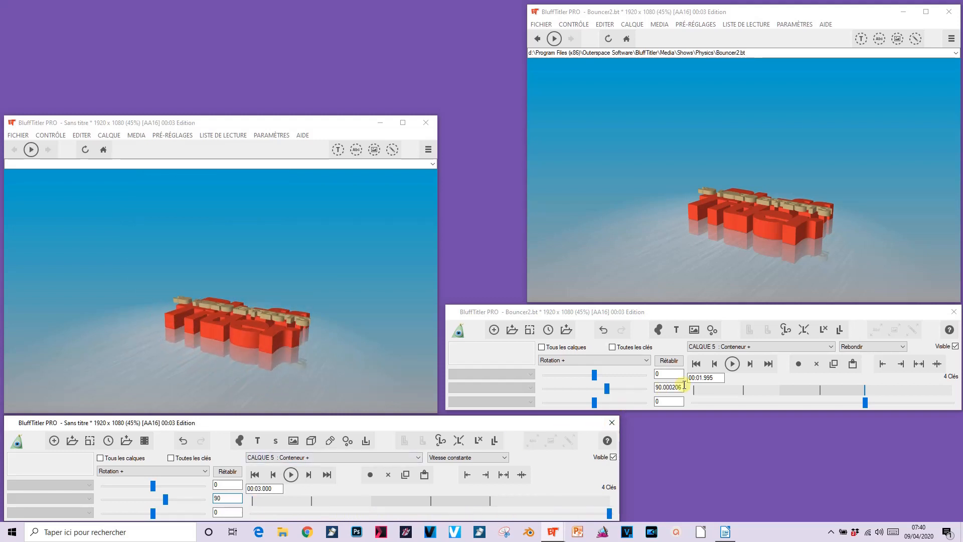
click(734, 364)
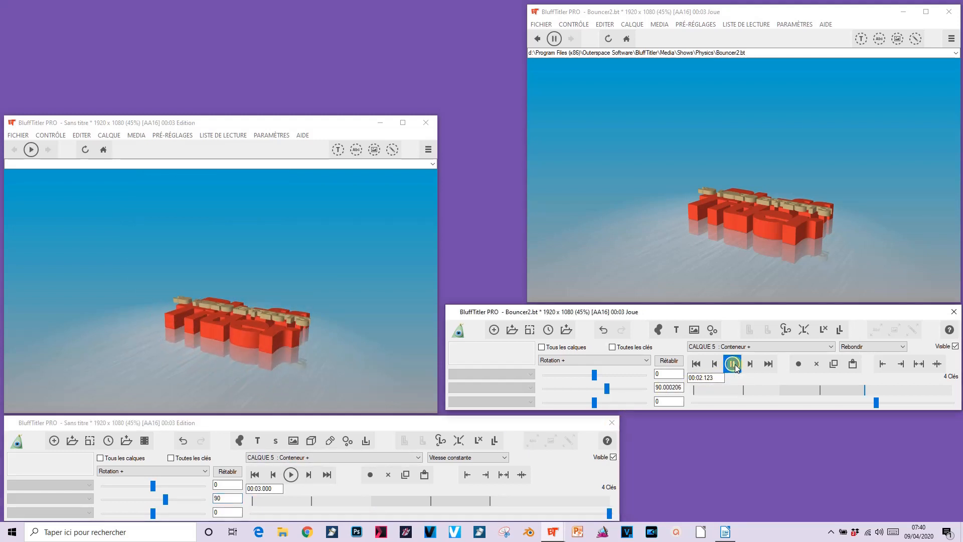
click(734, 364)
click(734, 364)
Check the model container's motion type, set the new container's to Rebondir, and play the new show.
click(862, 346)
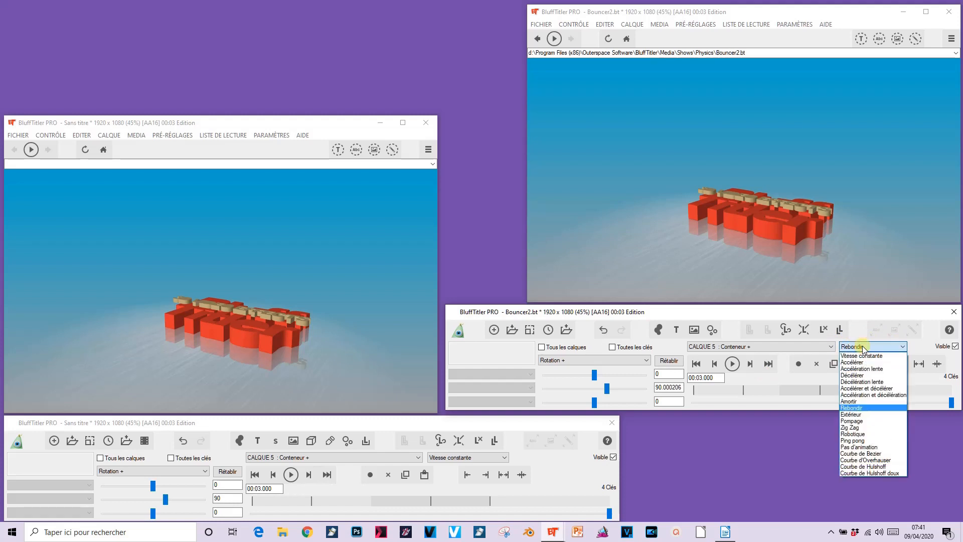
click(863, 408)
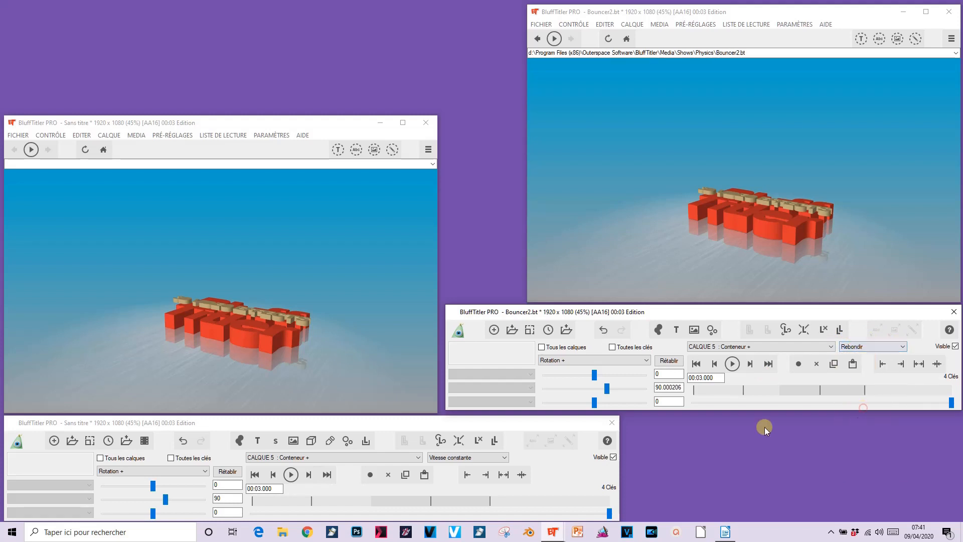
click(446, 458)
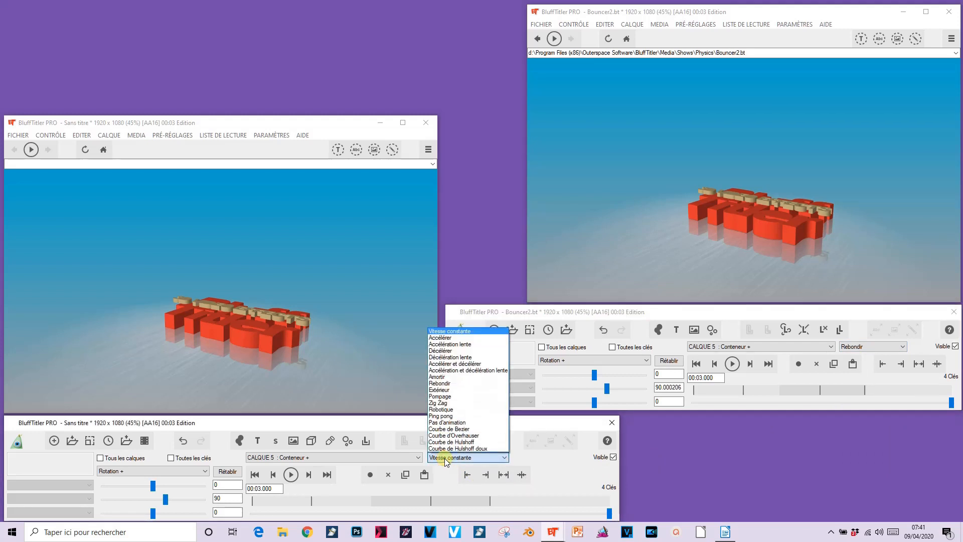
click(437, 383)
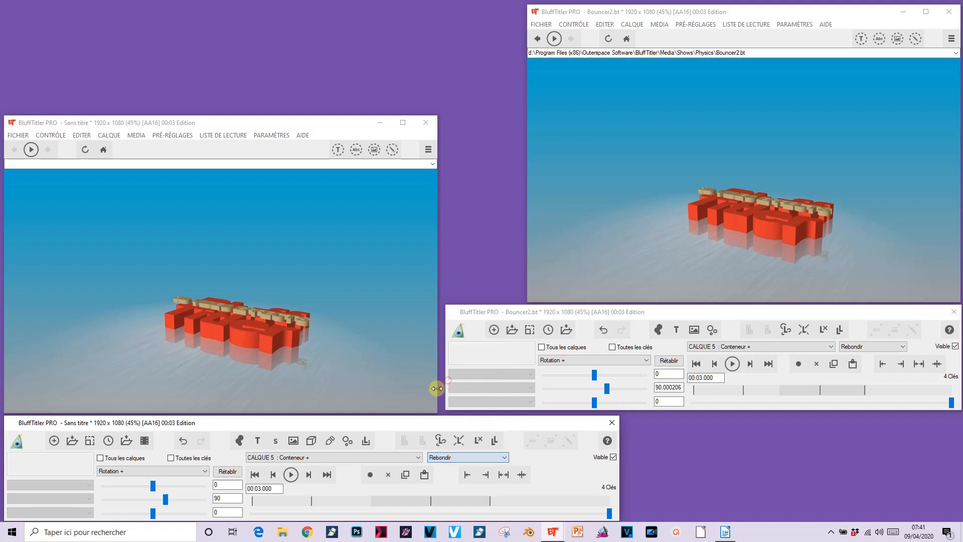
click(292, 476)
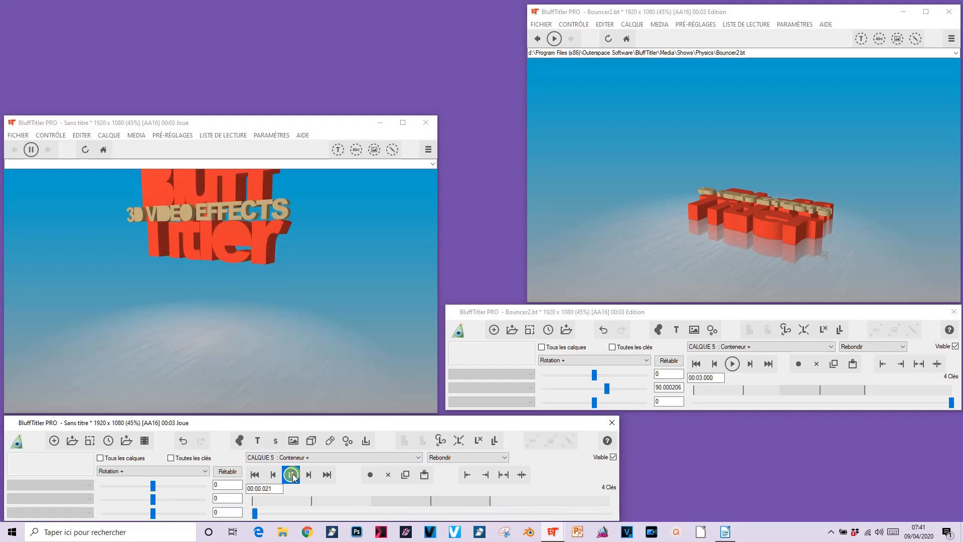
click(292, 475)
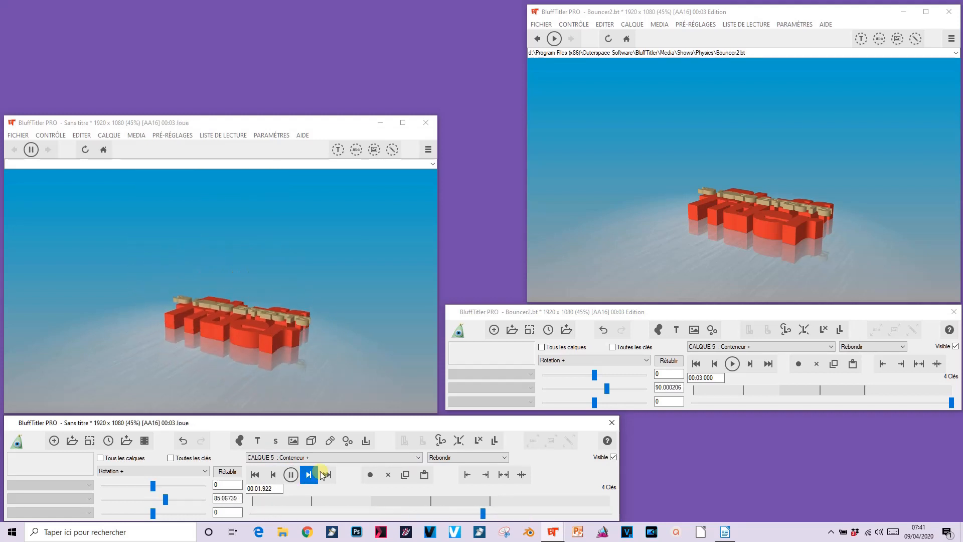